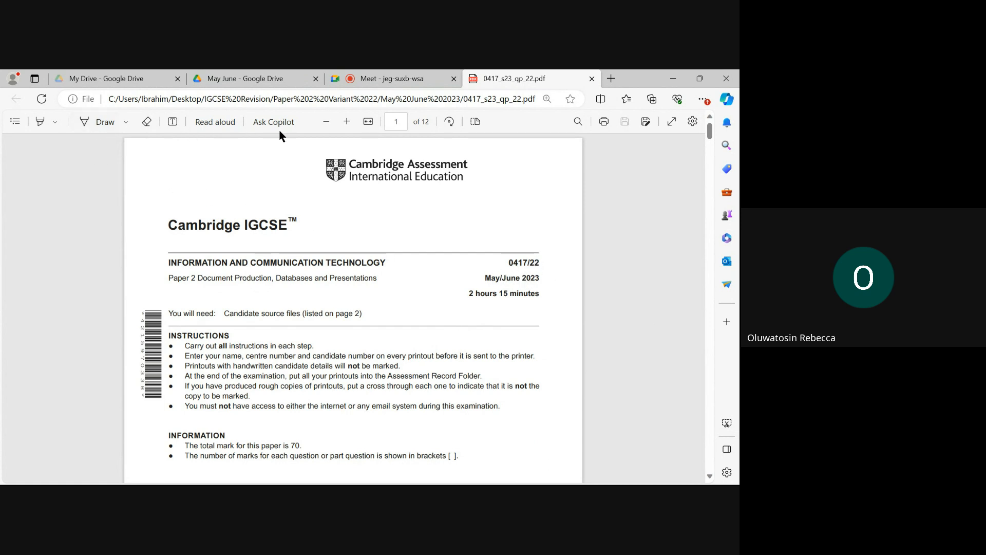
Examine the source file list on page 2 of the exam paper and compare it with the source files folder.
{"action": "left_click", "coordinate": [345, 122]}
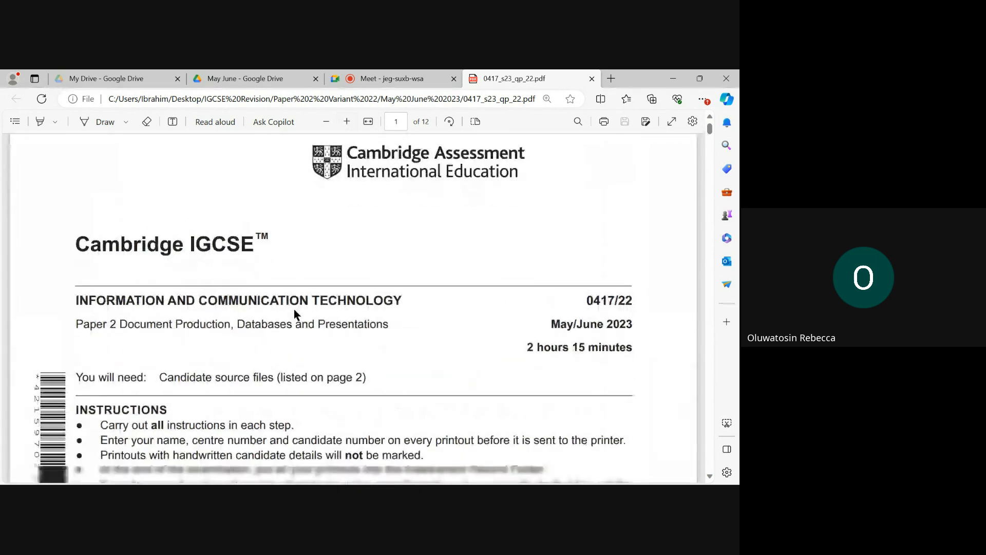
{"action": "scroll", "coordinate": [294, 309], "scroll_direction": "down", "scroll_amount": 10}
{"action": "scroll", "coordinate": [294, 310], "scroll_direction": "down", "scroll_amount": 3}
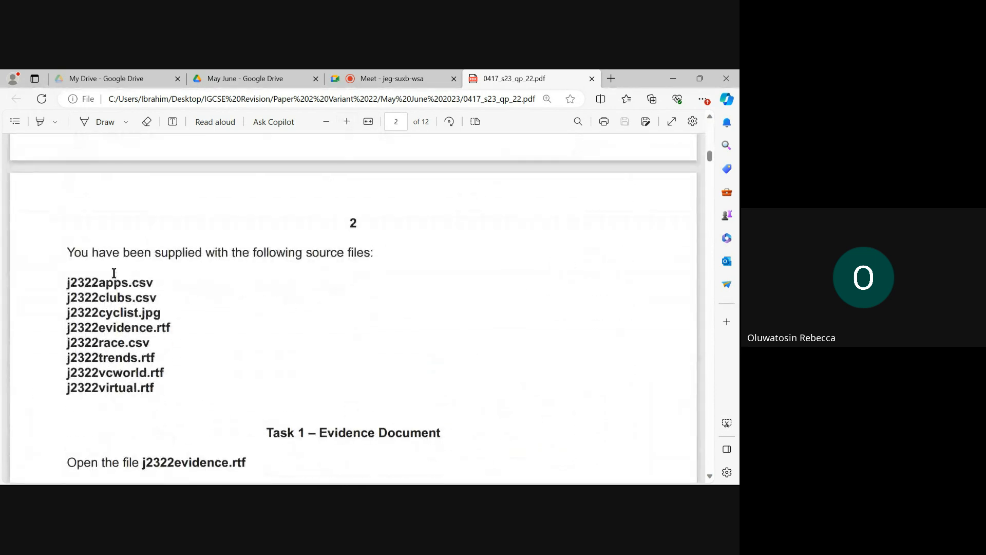
{"action": "scroll", "coordinate": [282, 207], "scroll_direction": "down", "scroll_amount": 1}
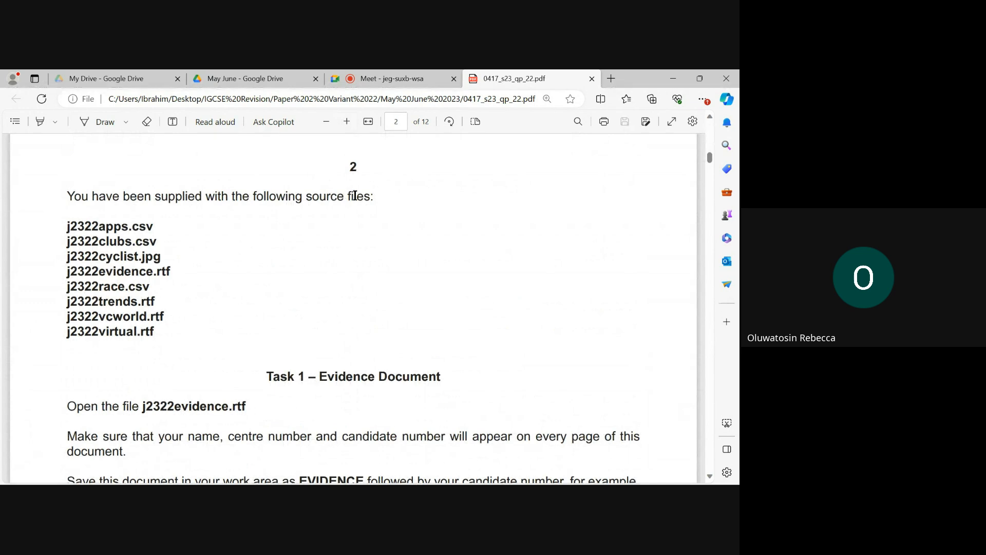
{"action": "left_click_drag", "start_coordinate": [63, 224], "coordinate": [154, 333]}
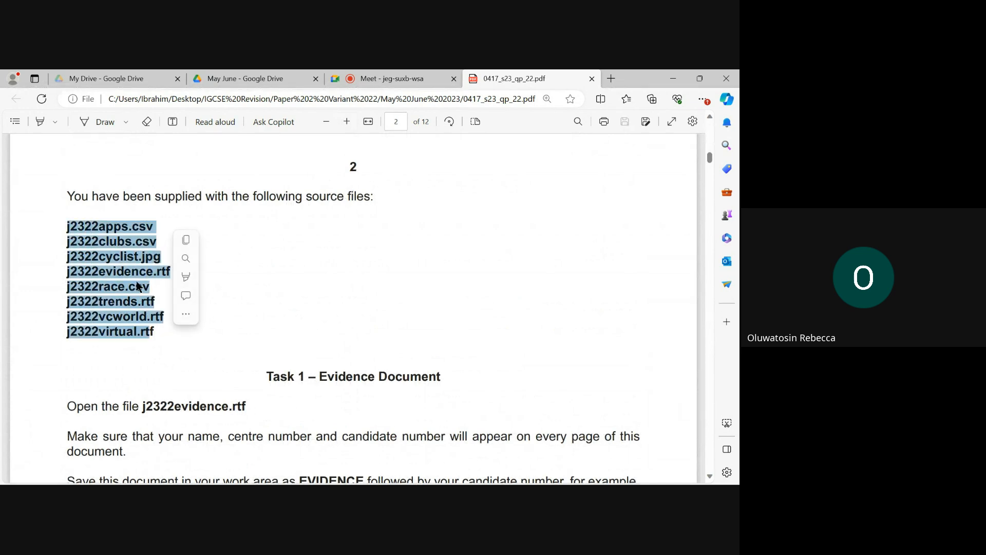
{"action": "mouse_move", "coordinate": [378, 484]}
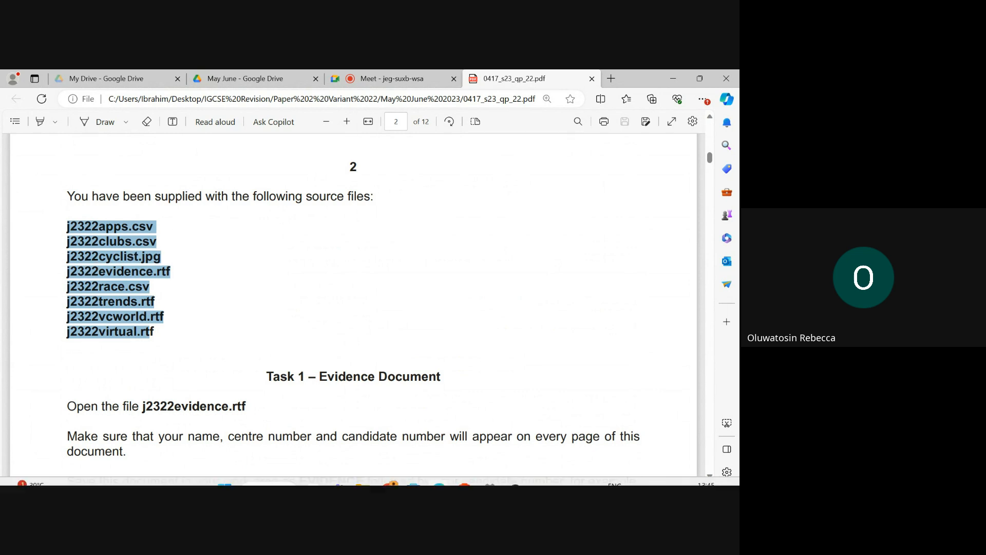
{"action": "left_click", "coordinate": [360, 435]}
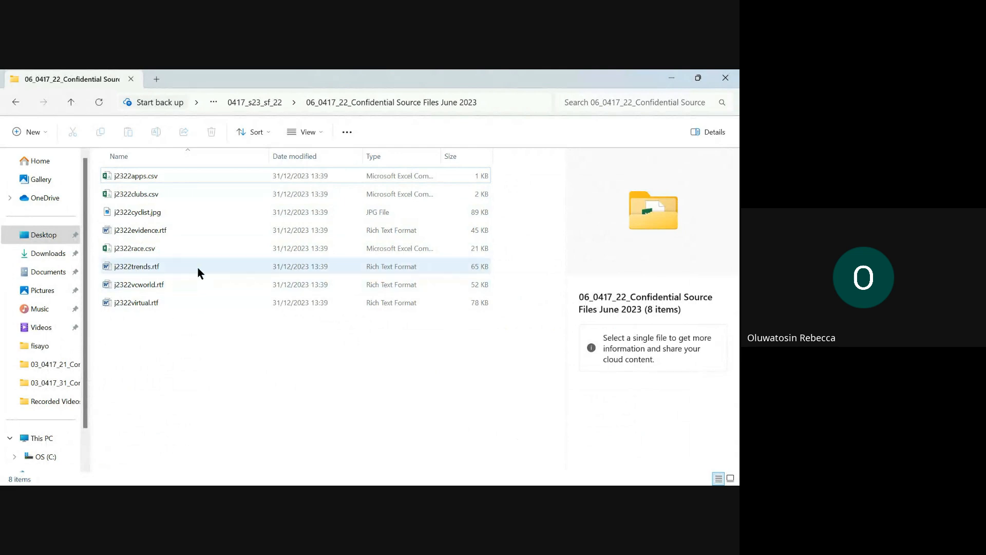
{"action": "left_click", "coordinate": [676, 76]}
Open j2322evidence.rtf from the source files folder in Word and enable editing, as Task 1 asks.
{"action": "scroll", "coordinate": [334, 259], "scroll_direction": "down", "scroll_amount": 3}
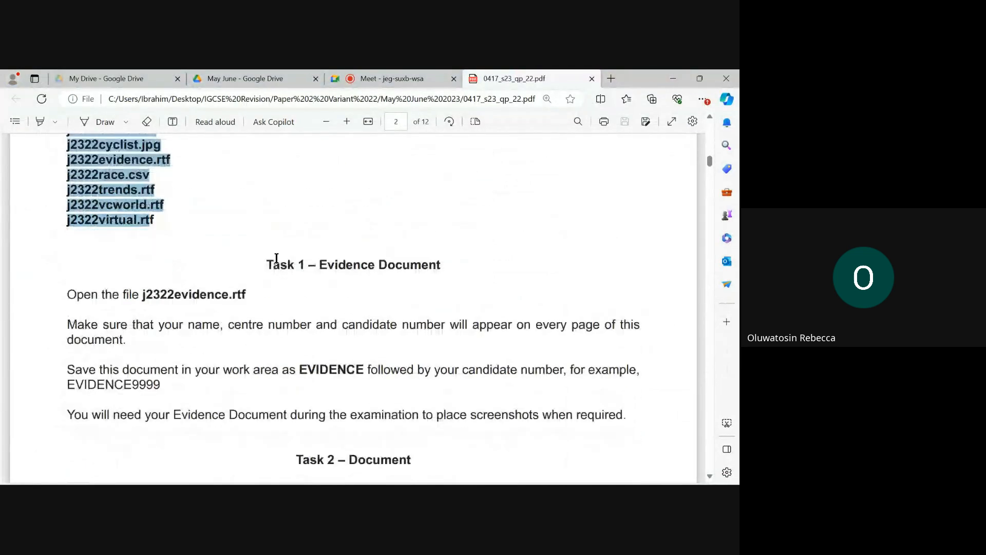
{"action": "scroll", "coordinate": [276, 258], "scroll_direction": "down", "scroll_amount": 2}
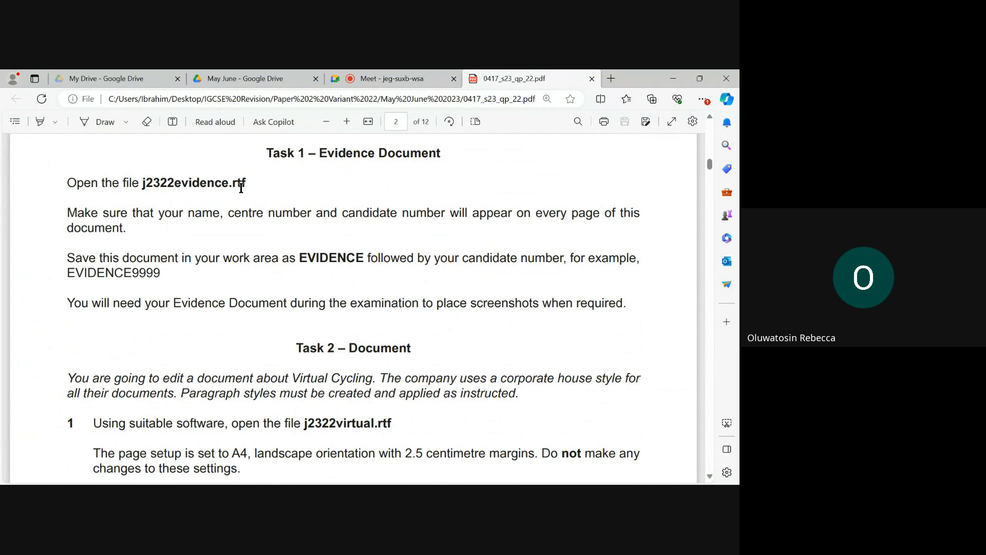
{"action": "mouse_move", "coordinate": [405, 485]}
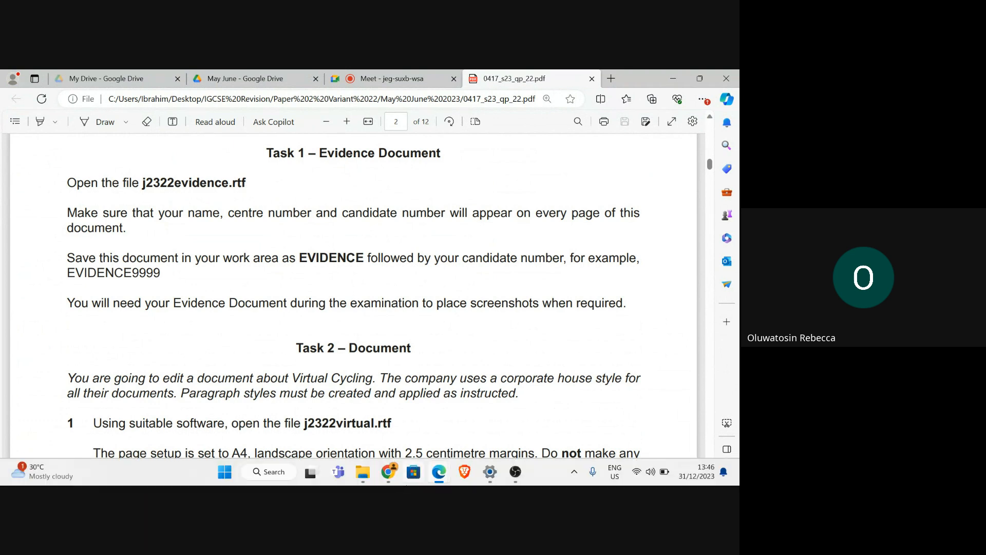
{"action": "mouse_move", "coordinate": [362, 472]}
{"action": "left_click", "coordinate": [361, 417]}
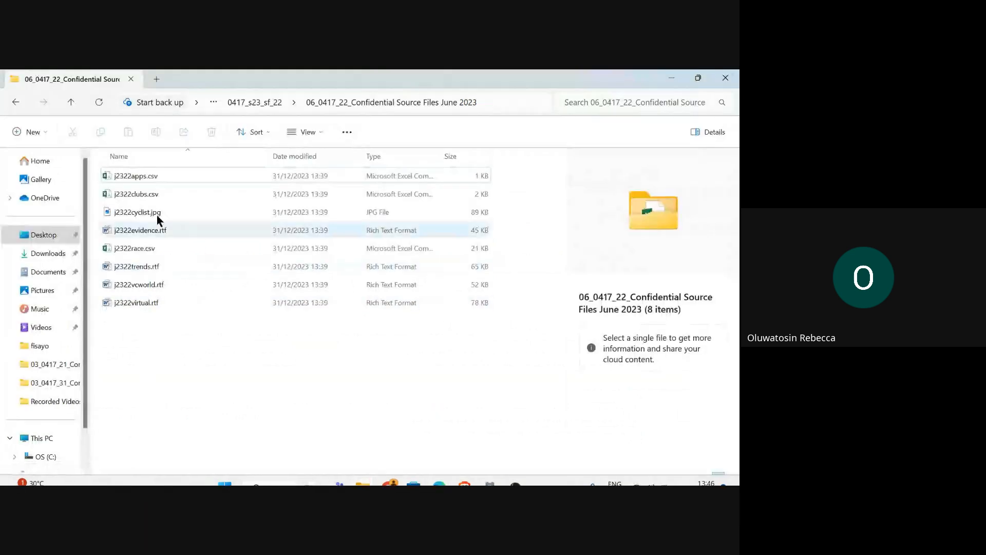
{"action": "double_click", "coordinate": [136, 230]}
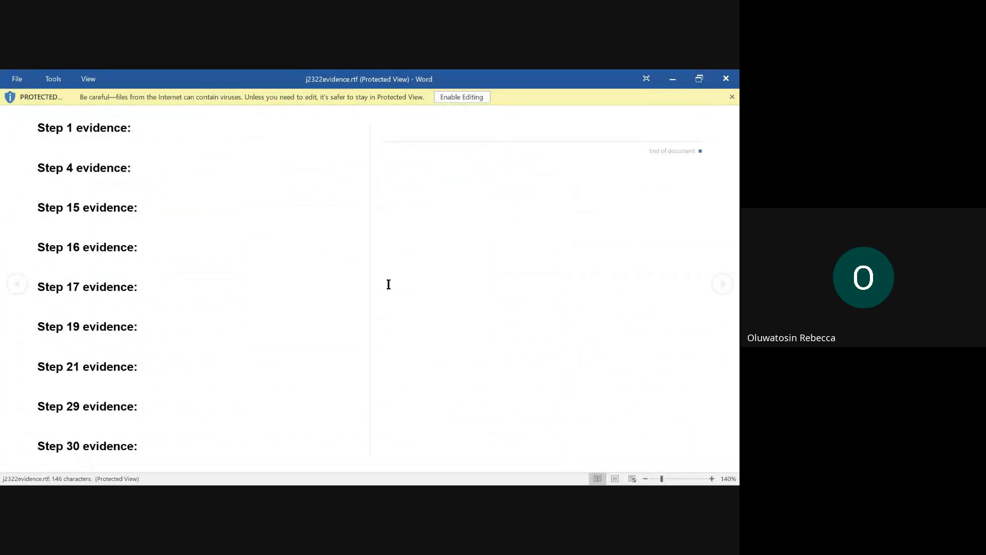
{"action": "left_click", "coordinate": [462, 98]}
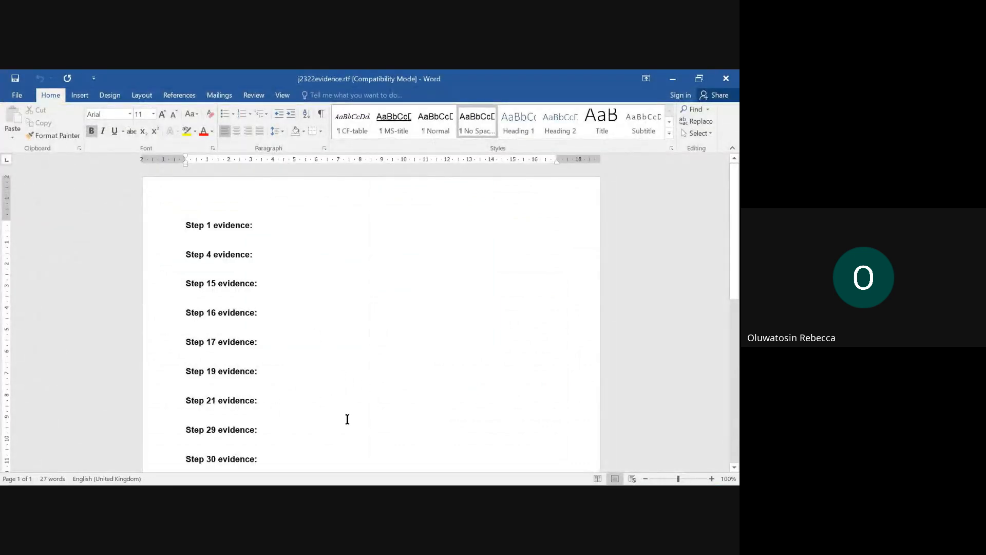
Switch to the question paper in Edge and copy the file name EVIDENCE from the Task 1 instructions.
{"action": "mouse_move", "coordinate": [425, 482]}
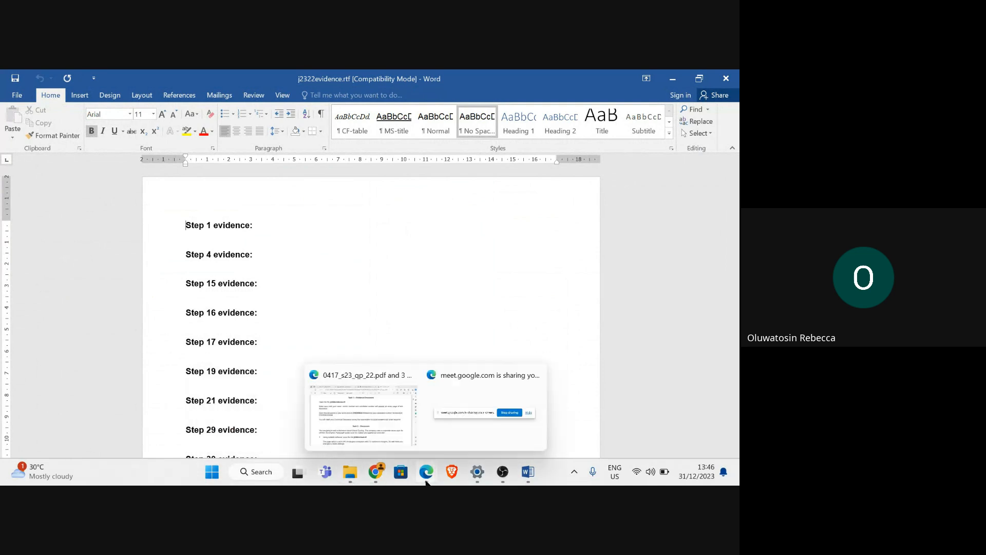
{"action": "left_click", "coordinate": [360, 429]}
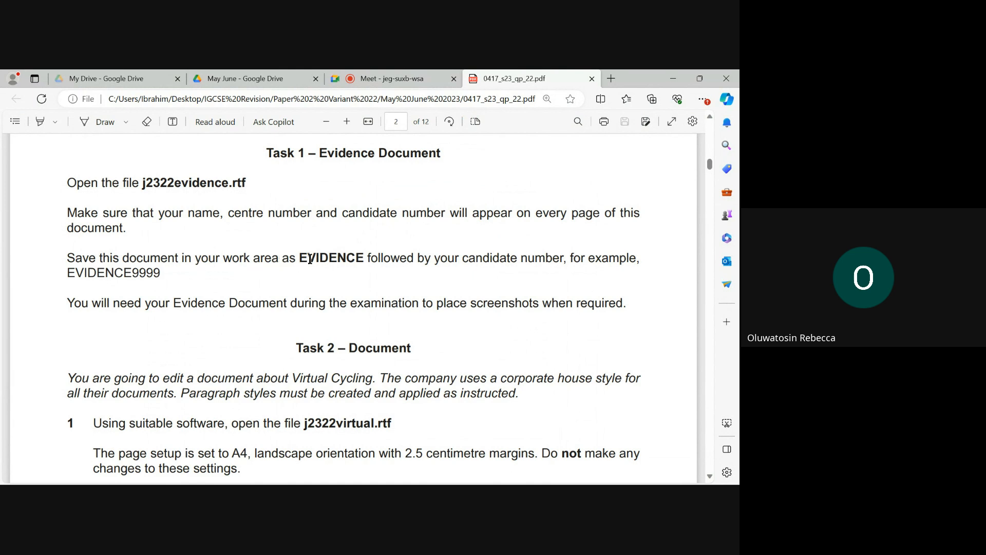
{"action": "left_click_drag", "start_coordinate": [301, 257], "coordinate": [364, 258]}
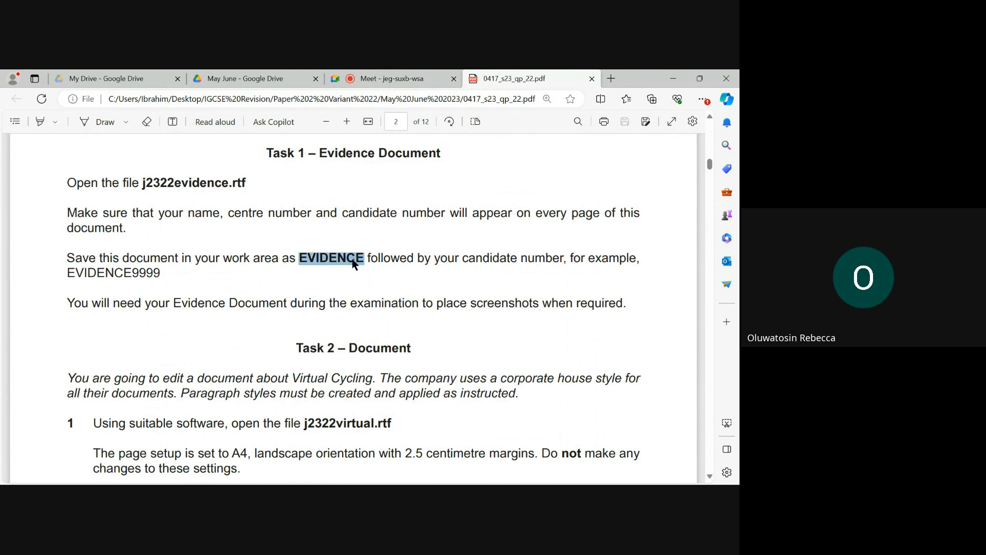
{"action": "right_click", "coordinate": [355, 262]}
{"action": "left_click", "coordinate": [381, 310]}
Switch to the evidence document in Word and add a Blank (Three Columns) header with the candidate's name, centre number 1234 and candidate number.
{"action": "mouse_move", "coordinate": [528, 478]}
{"action": "left_click", "coordinate": [539, 406]}
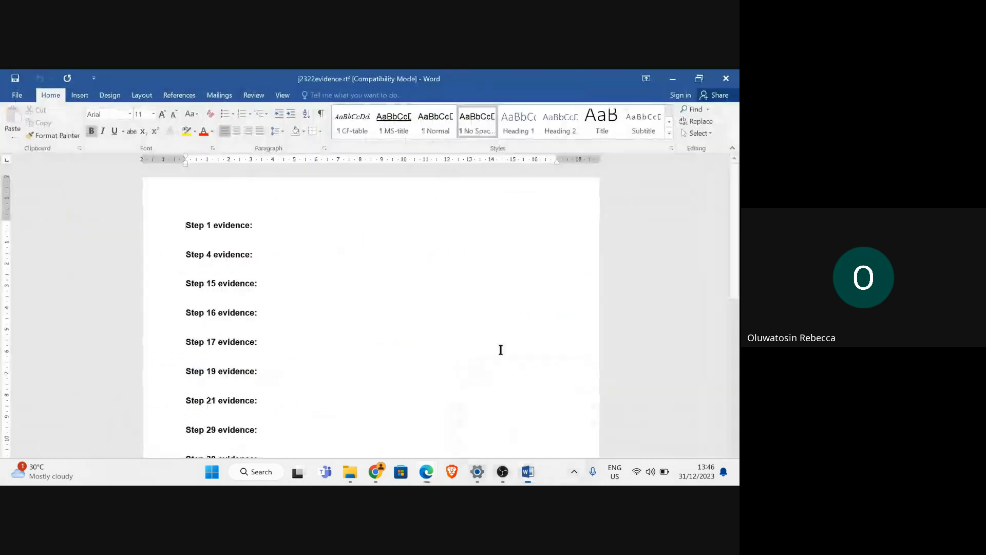
{"action": "left_click", "coordinate": [86, 95]}
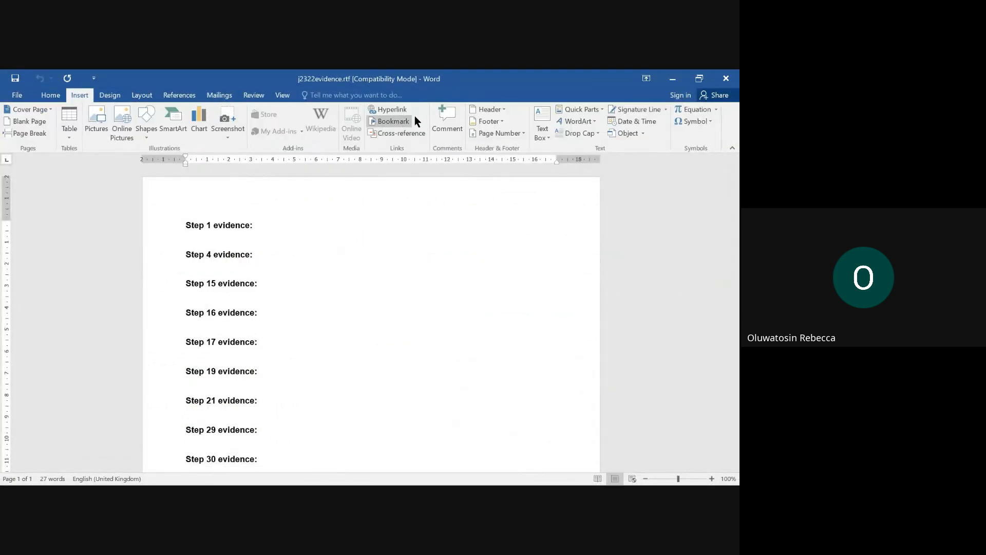
{"action": "left_click", "coordinate": [484, 110]}
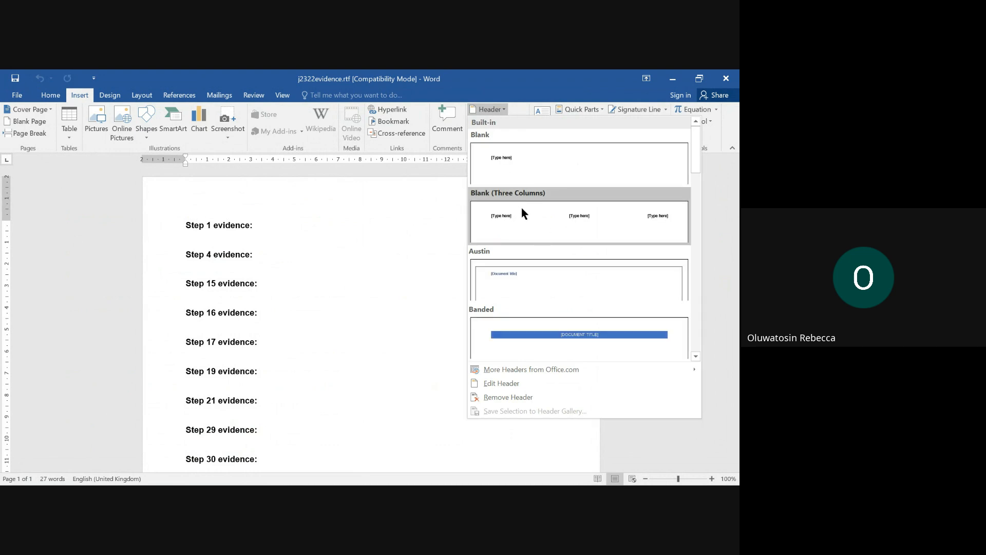
{"action": "left_click", "coordinate": [515, 218]}
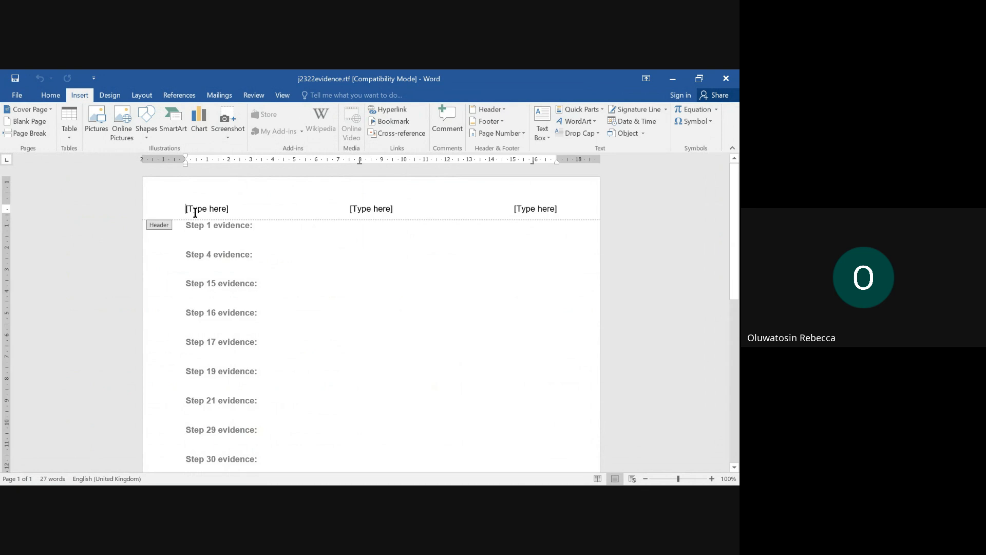
{"action": "type", "text": "Rebecca"}
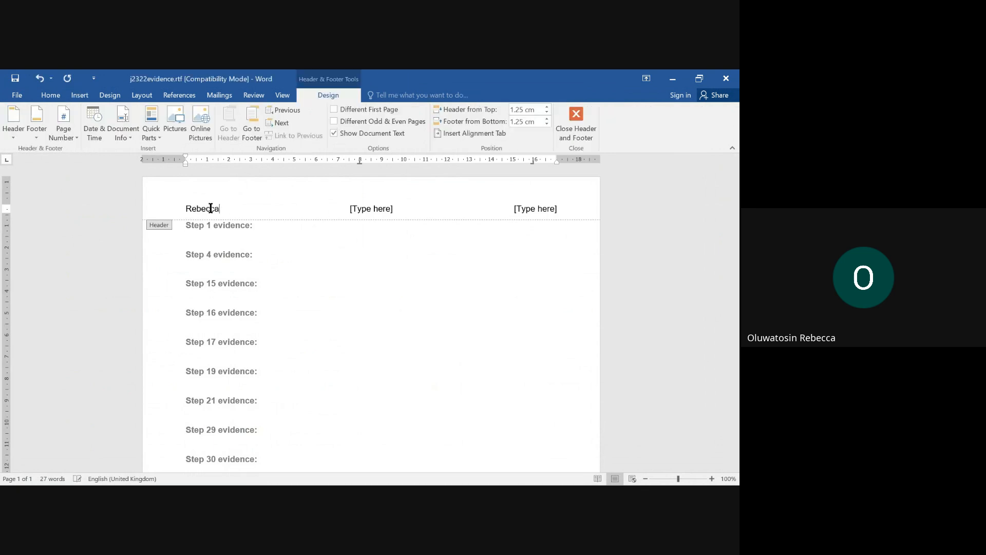
{"action": "left_click", "coordinate": [359, 209]}
{"action": "type", "text": "1"}
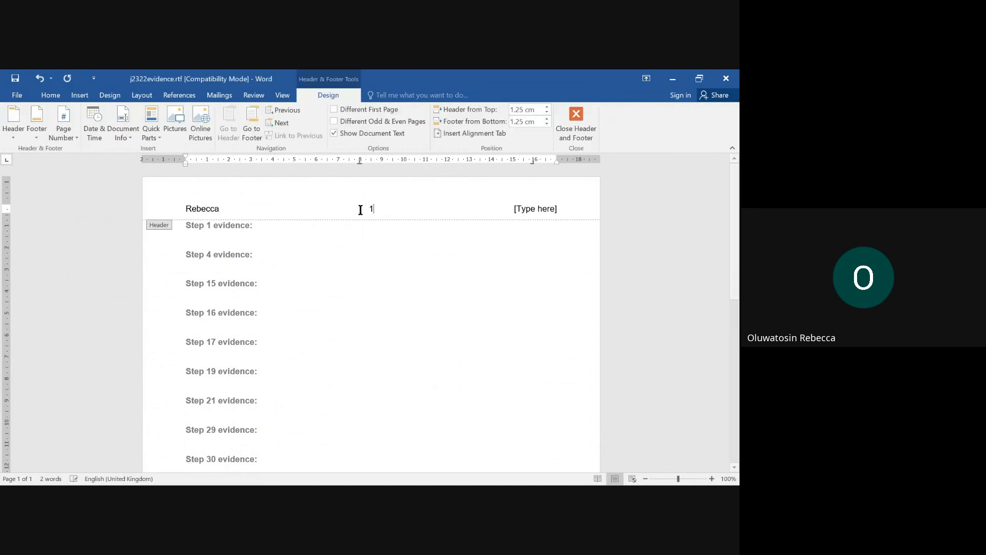
{"action": "type", "text": "234"}
{"action": "left_click", "coordinate": [541, 209]}
{"action": "type", "text": "5678"}
{"action": "double_click", "coordinate": [338, 302]}
Save the evidence document in the source files folder as a Word Document (*.docx) named EVIDENCE followed by the candidate number.
{"action": "left_click", "coordinate": [16, 95]}
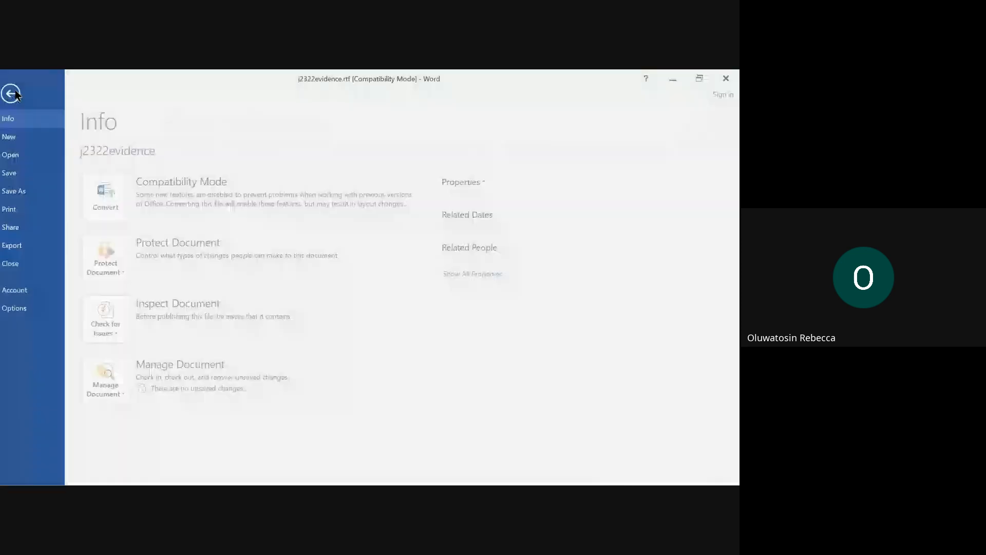
{"action": "left_click", "coordinate": [44, 189]}
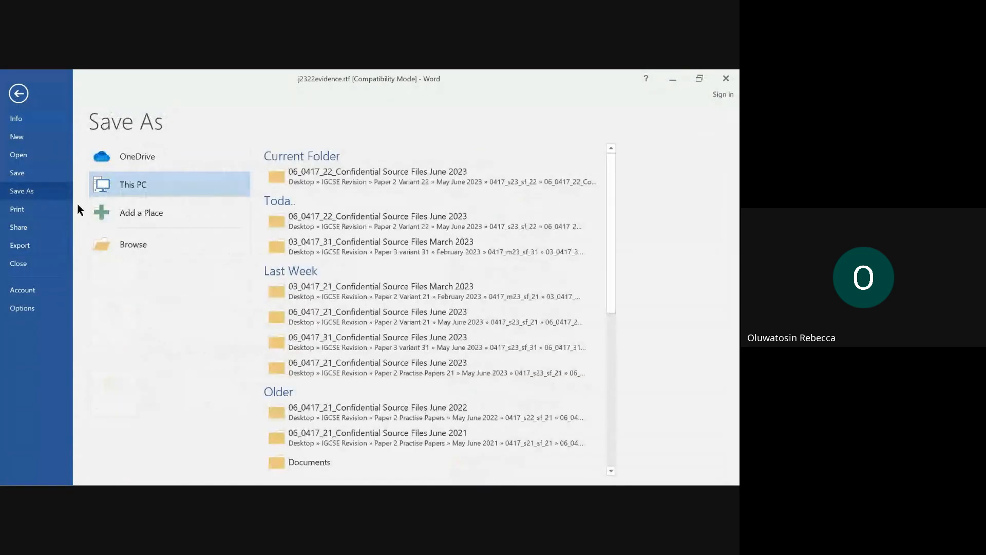
{"action": "left_click", "coordinate": [155, 245]}
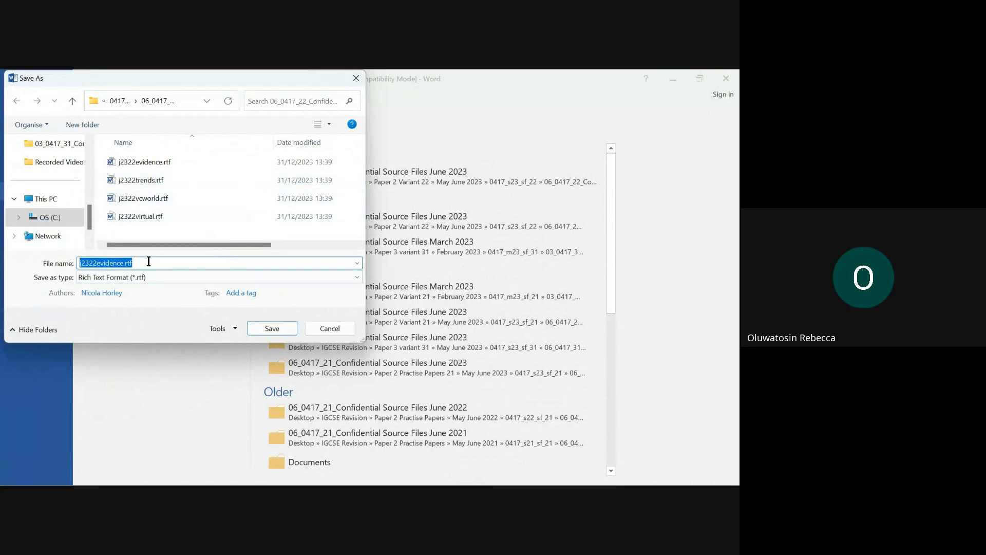
{"action": "type", "text": "EVIDENCE"}
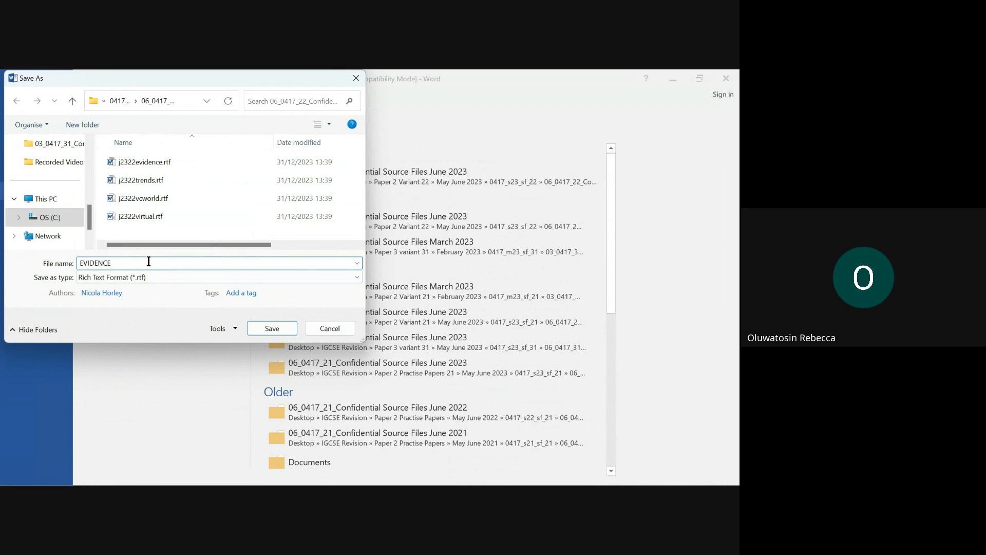
{"action": "type", "text": "5678"}
{"action": "mouse_move", "coordinate": [426, 472]}
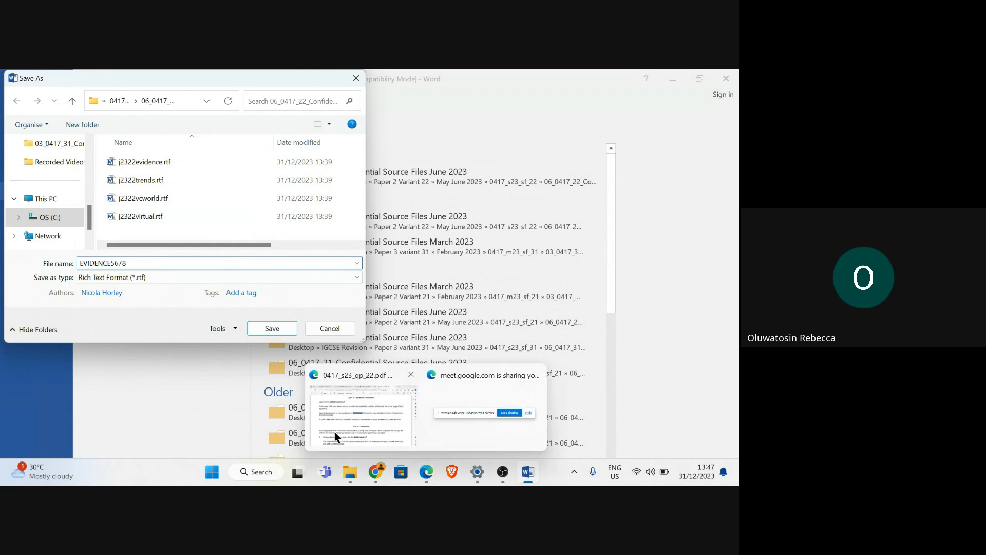
{"action": "mouse_move", "coordinate": [334, 432]}
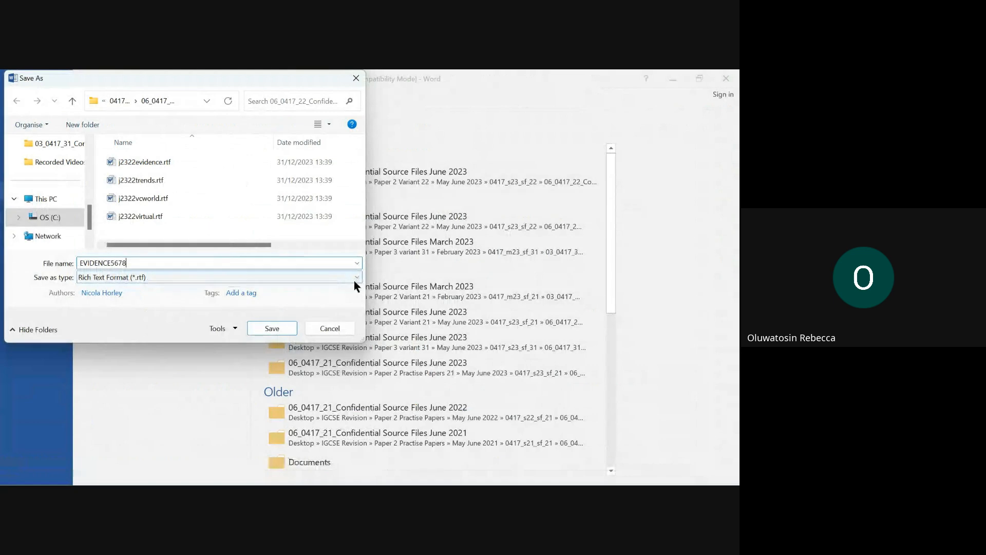
{"action": "left_click", "coordinate": [354, 280]}
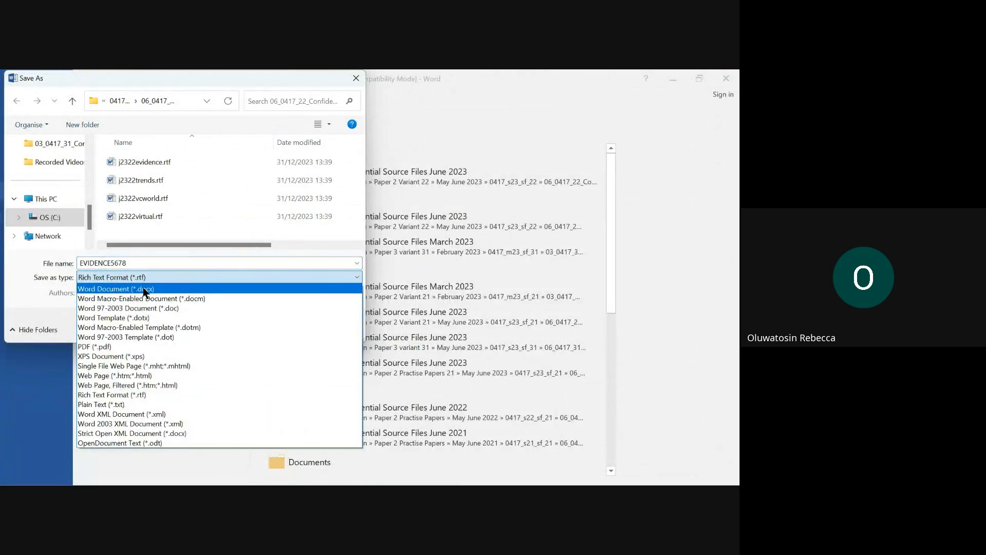
{"action": "left_click", "coordinate": [159, 289]}
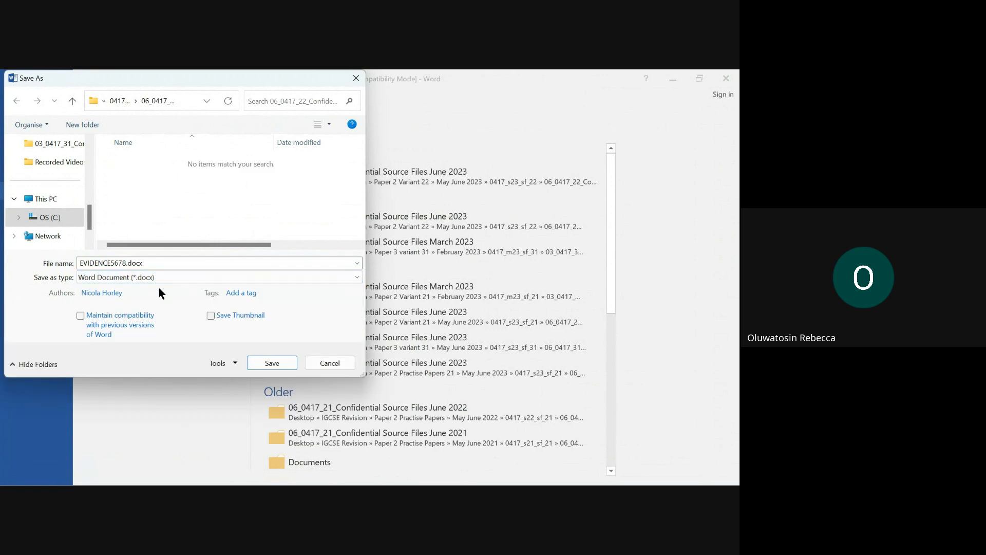
{"action": "left_click", "coordinate": [279, 362]}
{"action": "left_click", "coordinate": [414, 311]}
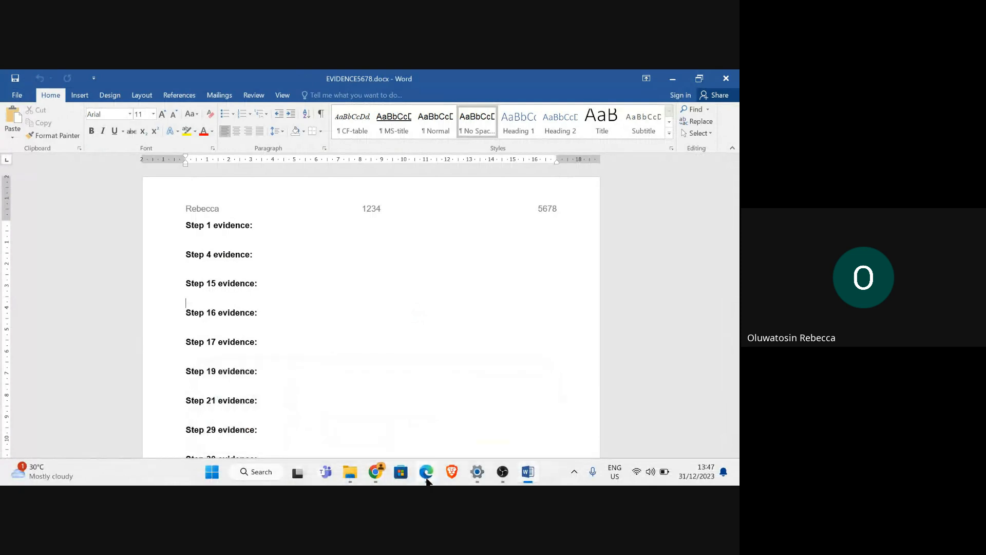
Switch to the question paper in Edge and highlight the Task 1 instructions in yellow.
{"action": "mouse_move", "coordinate": [426, 473]}
{"action": "left_click", "coordinate": [370, 437]}
{"action": "scroll", "coordinate": [238, 371], "scroll_direction": "down", "scroll_amount": 3}
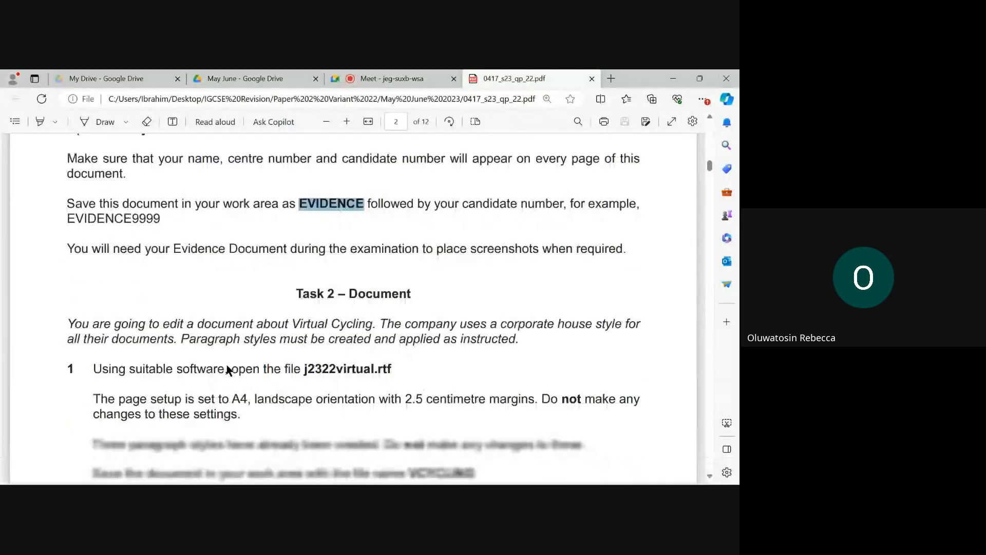
{"action": "scroll", "coordinate": [250, 260], "scroll_direction": "up", "scroll_amount": 4}
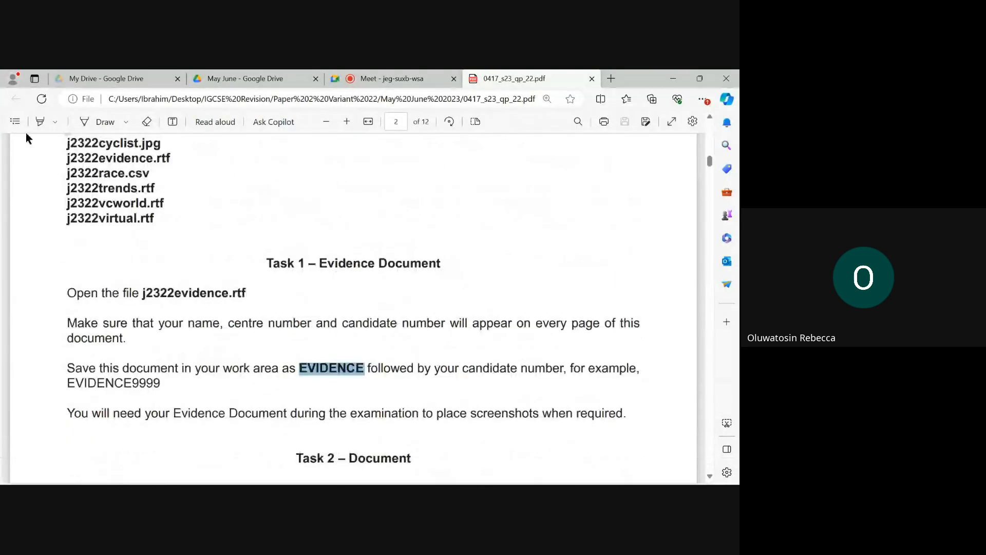
{"action": "left_click", "coordinate": [45, 119]}
{"action": "left_click_drag", "start_coordinate": [66, 298], "coordinate": [641, 418]}
Read Task 2 step 1 in the question paper, open j2322virtual.rtf from the source files folder in Word, and enable editing.
{"action": "scroll", "coordinate": [378, 354], "scroll_direction": "down", "scroll_amount": 4}
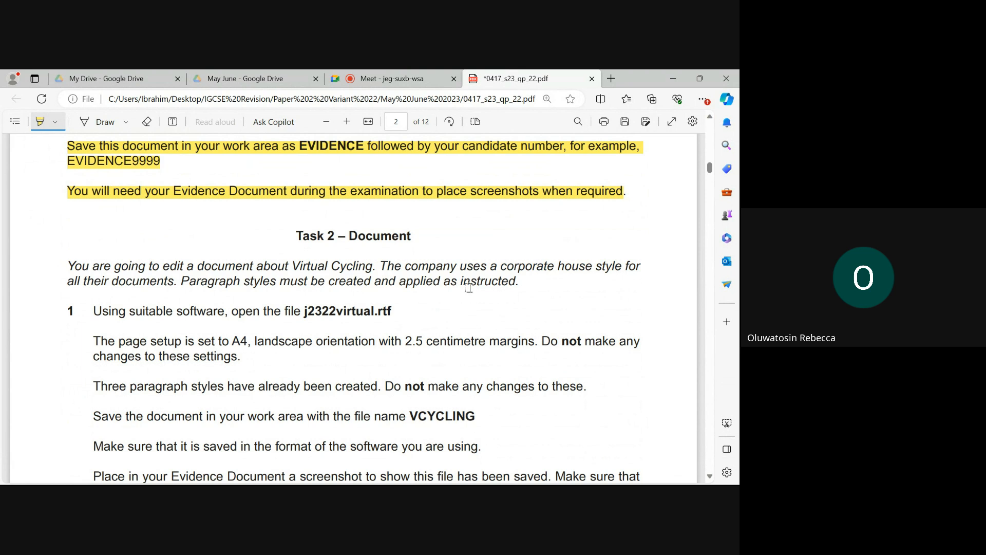
{"action": "scroll", "coordinate": [422, 282], "scroll_direction": "down", "scroll_amount": 2}
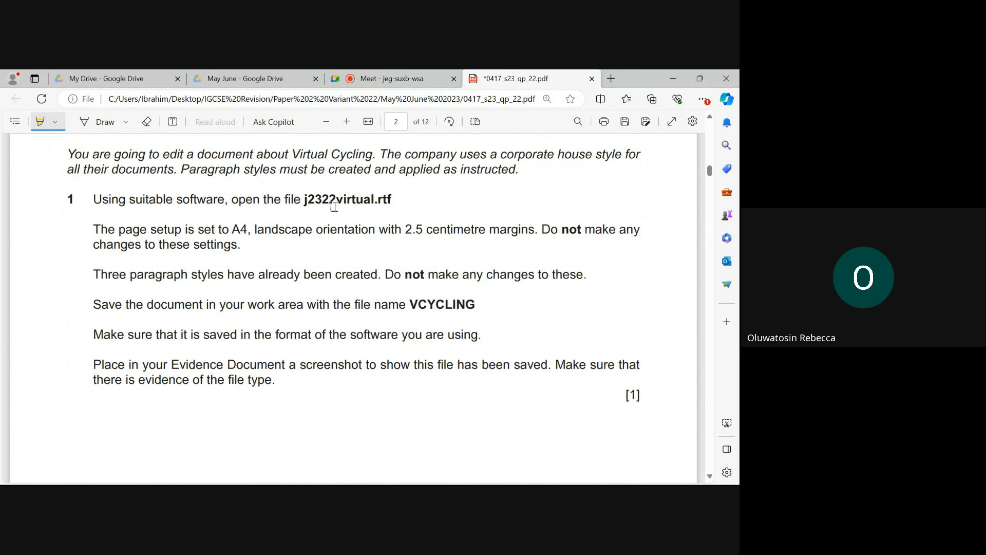
{"action": "mouse_move", "coordinate": [348, 480]}
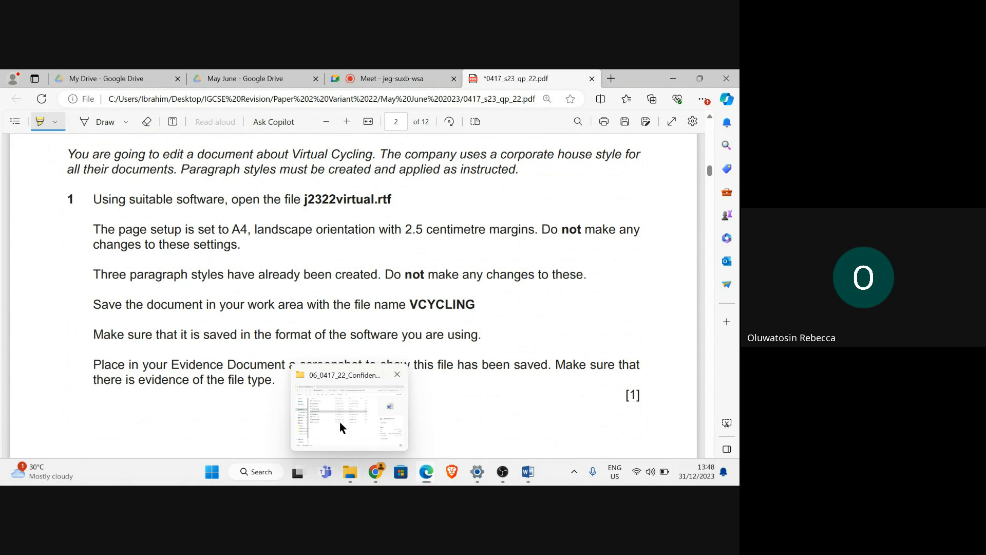
{"action": "left_click", "coordinate": [340, 422]}
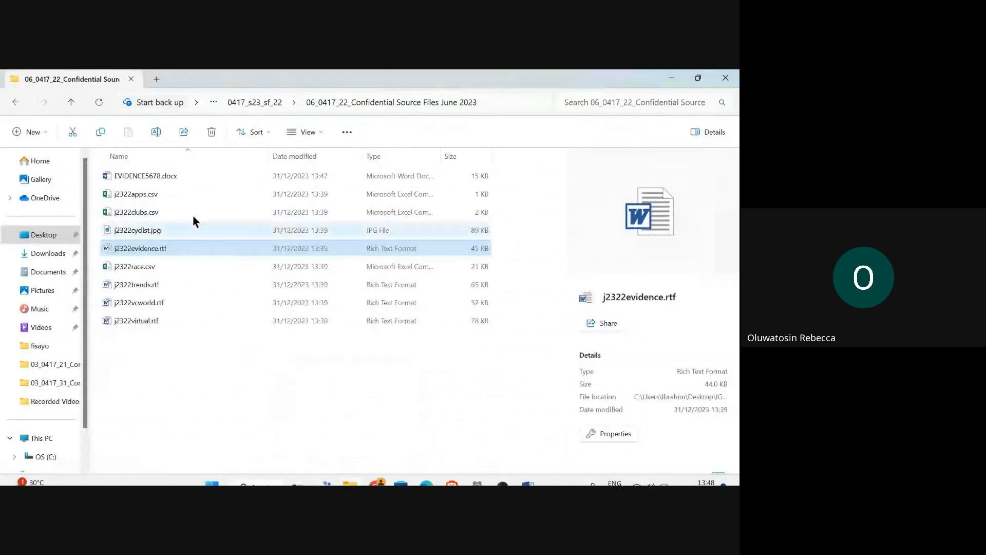
{"action": "double_click", "coordinate": [148, 323]}
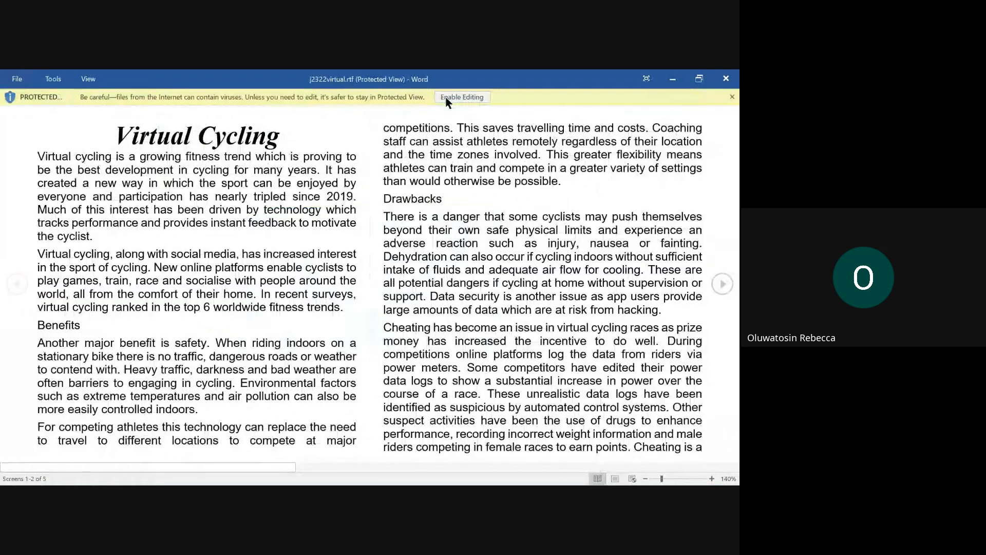
{"action": "left_click", "coordinate": [446, 99]}
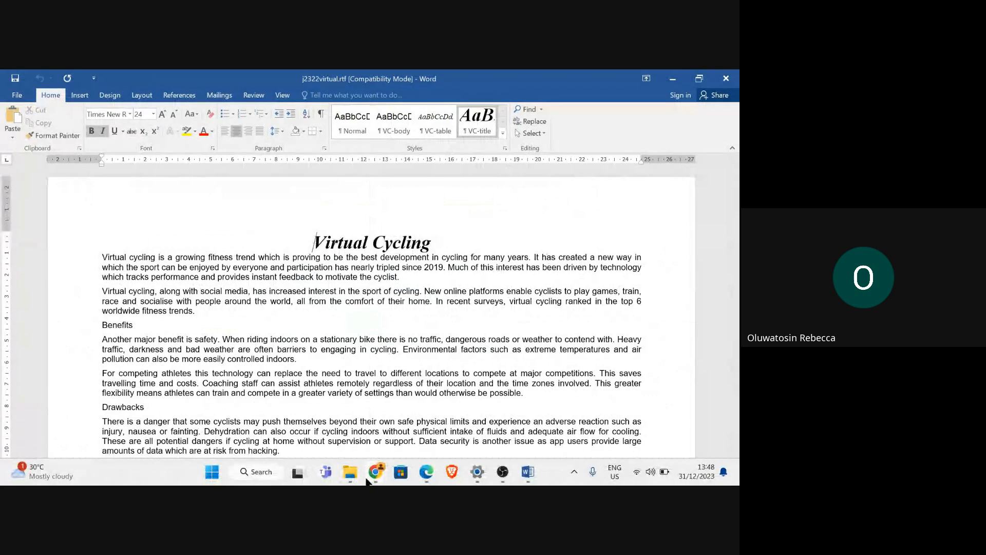
Reread the page setup instruction in Edge, switch back to j2322virtual.rtf in Word, and check its orientation and margins without changing them.
{"action": "left_click", "coordinate": [429, 475]}
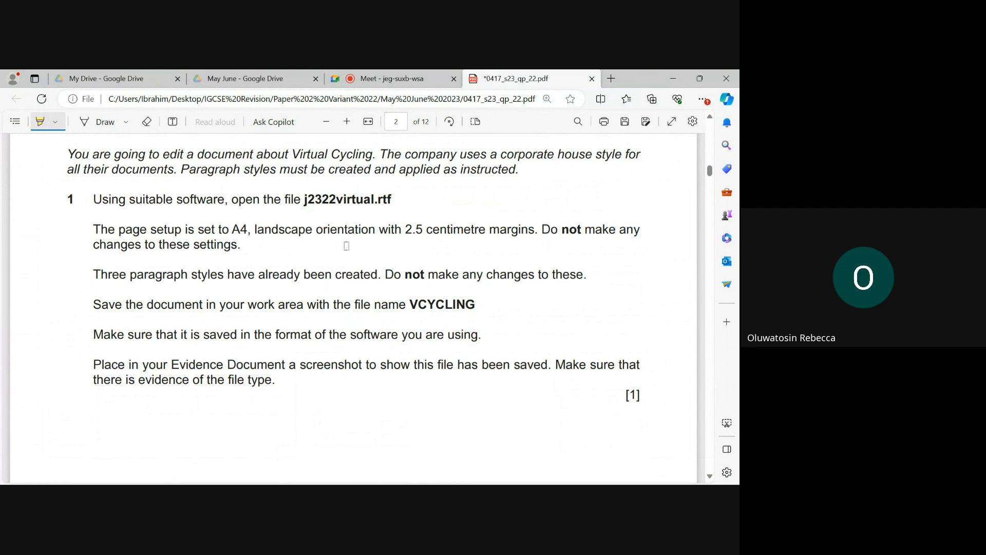
{"action": "mouse_move", "coordinate": [506, 483]}
{"action": "mouse_move", "coordinate": [529, 472]}
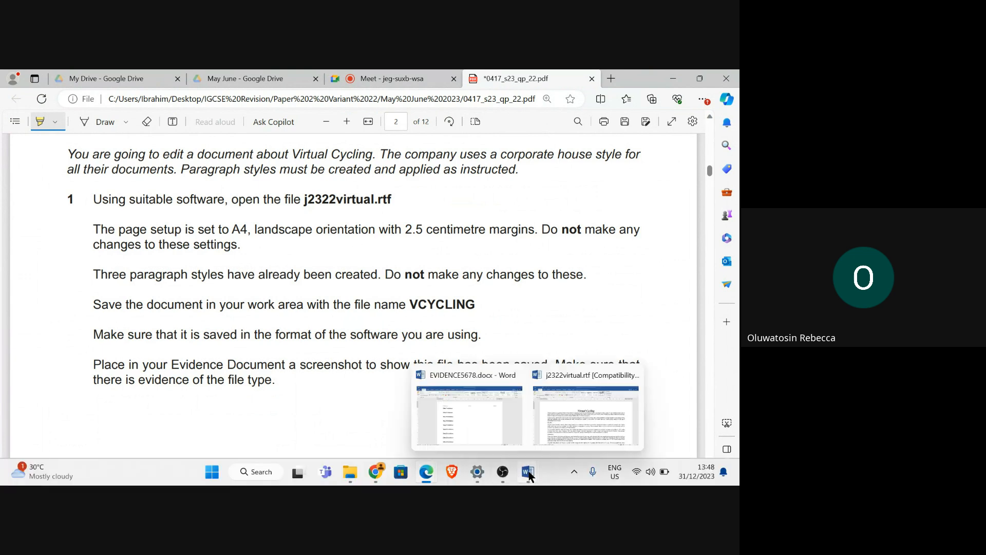
{"action": "left_click", "coordinate": [565, 429]}
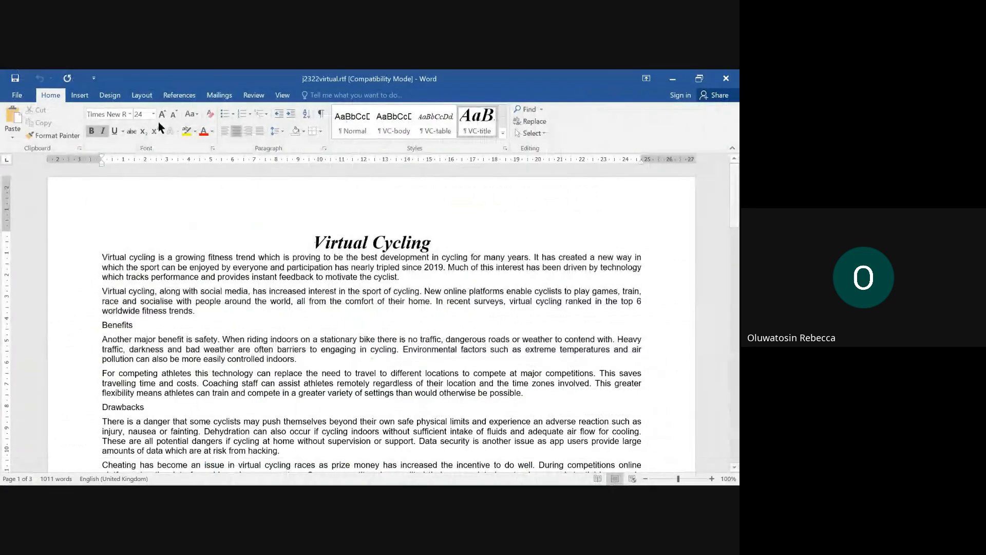
{"action": "left_click", "coordinate": [146, 95]}
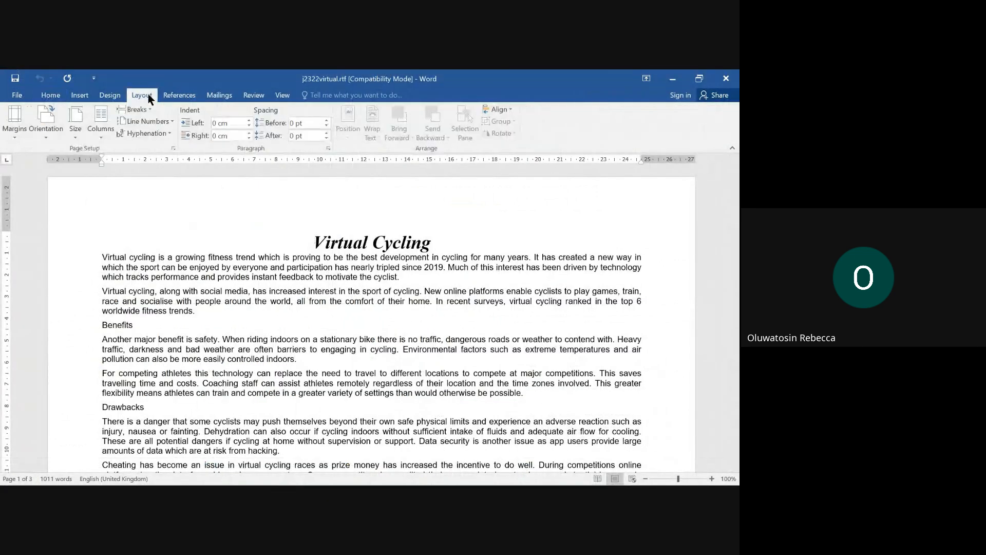
{"action": "left_click", "coordinate": [47, 137]}
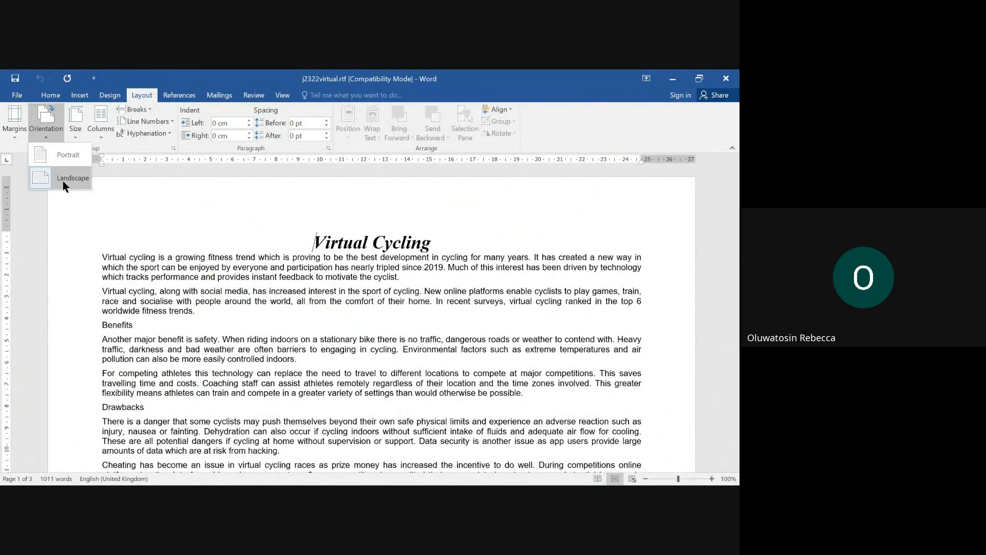
{"action": "left_click", "coordinate": [12, 135]}
{"action": "left_click", "coordinate": [12, 136]}
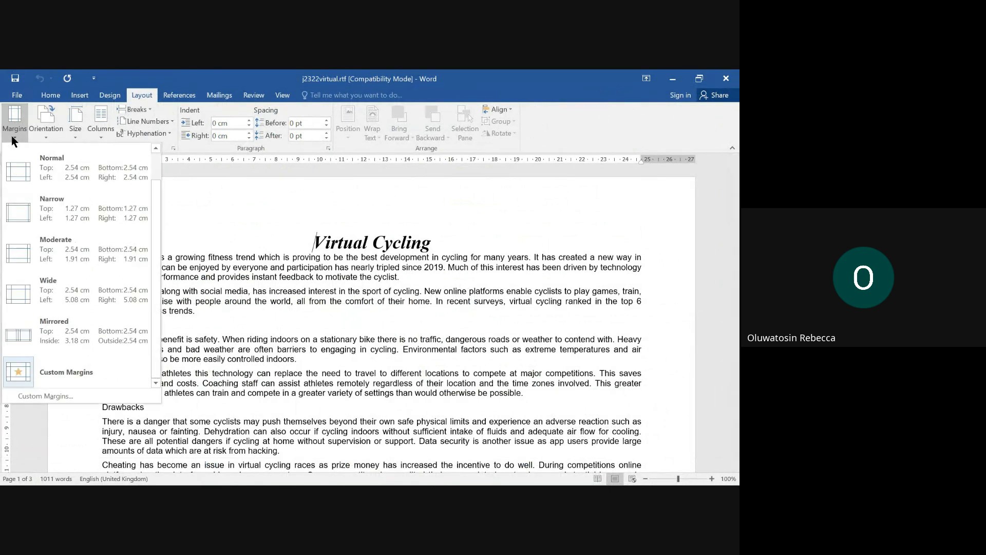
{"action": "left_click", "coordinate": [76, 395]}
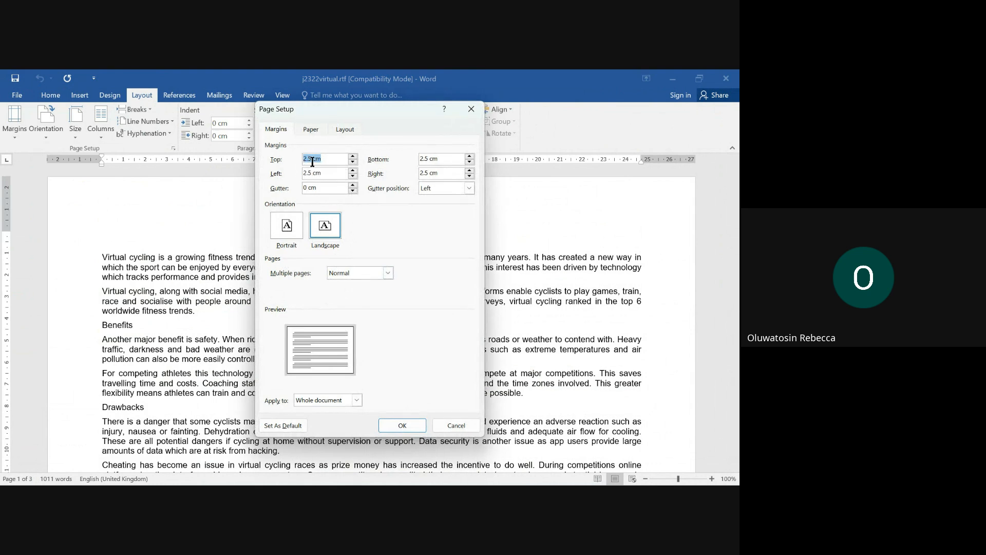
{"action": "left_click", "coordinate": [456, 426]}
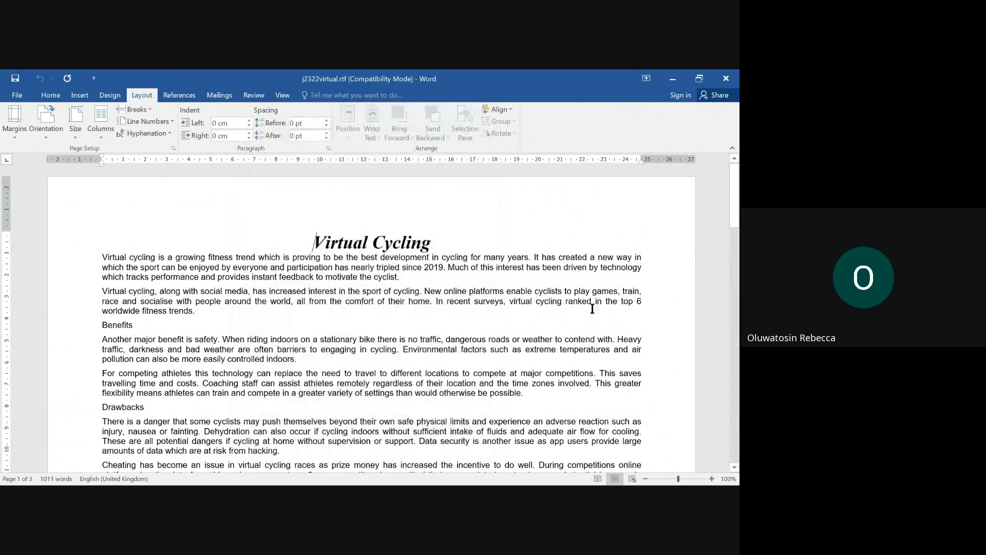
Check the full list of paragraph styles in the Virtual Cycling document, leaving the existing styles unmodified.
{"action": "left_click", "coordinate": [50, 95]}
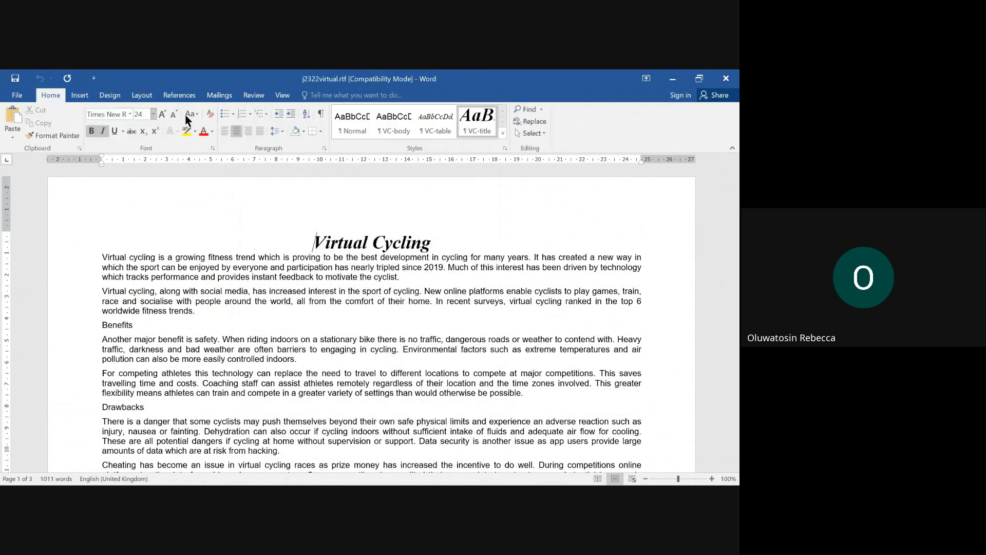
{"action": "left_click", "coordinate": [507, 149]}
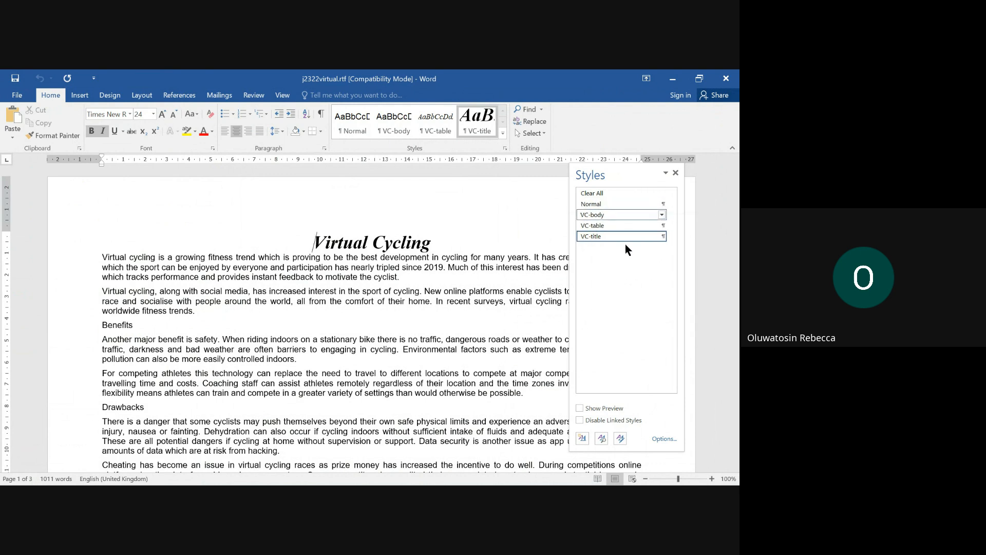
{"action": "left_click", "coordinate": [675, 173]}
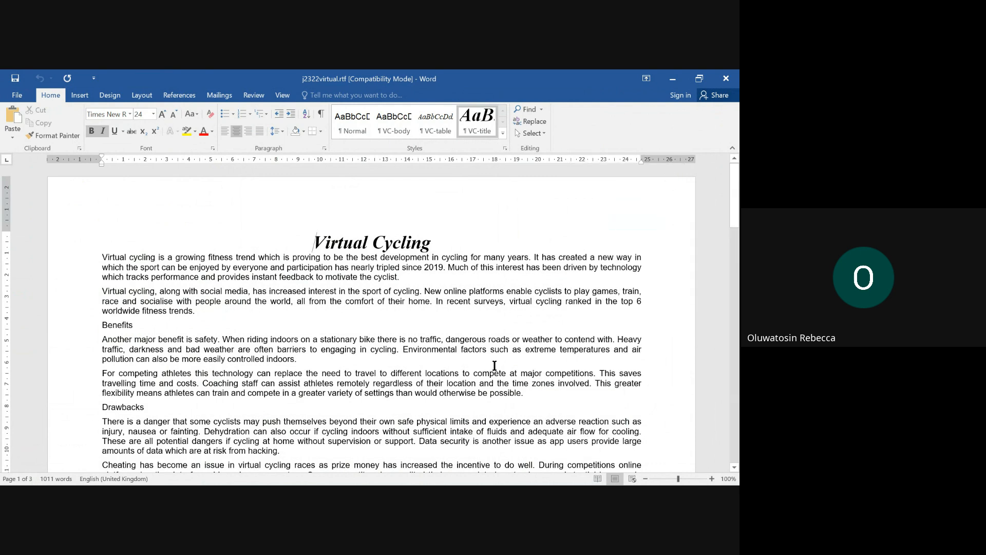
Switch to the question paper in Edge, turn off the highlighter, and copy the file name VCYCLING from step 1.
{"action": "mouse_move", "coordinate": [427, 478]}
{"action": "left_click", "coordinate": [364, 417]}
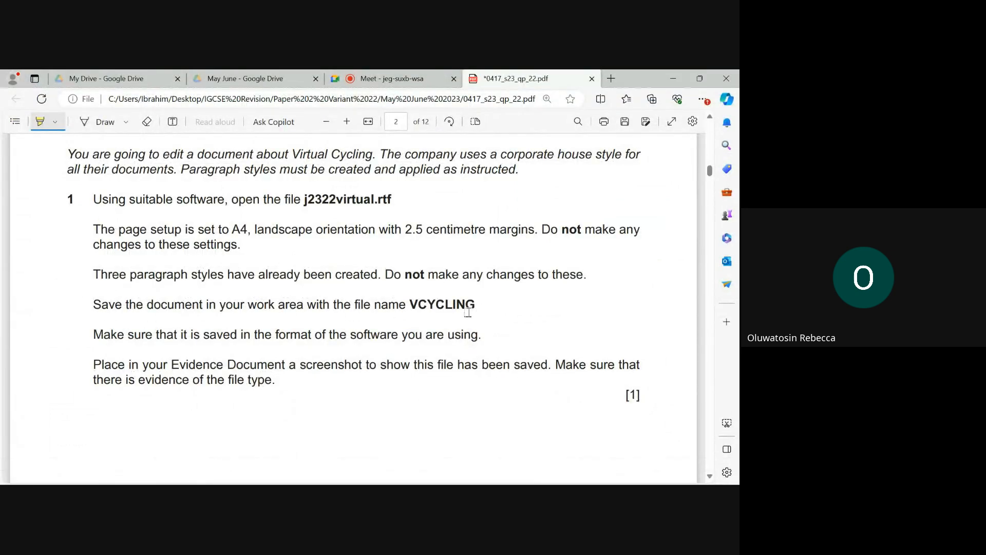
{"action": "left_click", "coordinate": [40, 121]}
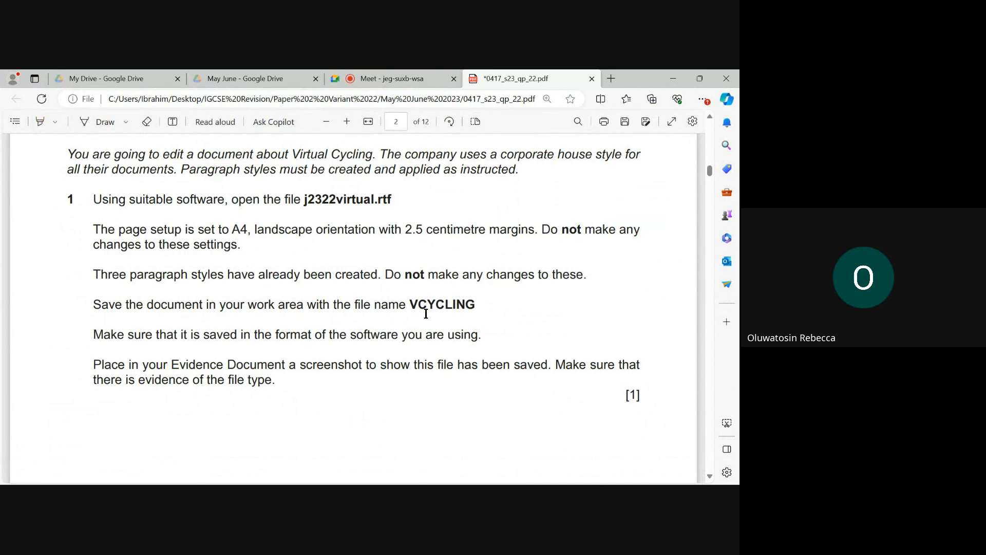
{"action": "left_click_drag", "start_coordinate": [410, 304], "coordinate": [476, 306]}
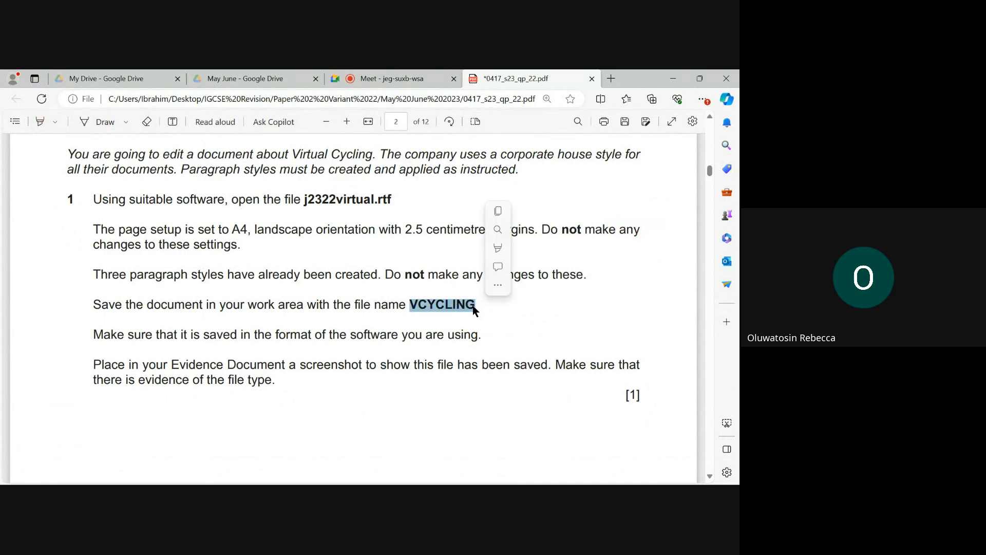
{"action": "right_click", "coordinate": [470, 305]}
{"action": "left_click", "coordinate": [491, 144]}
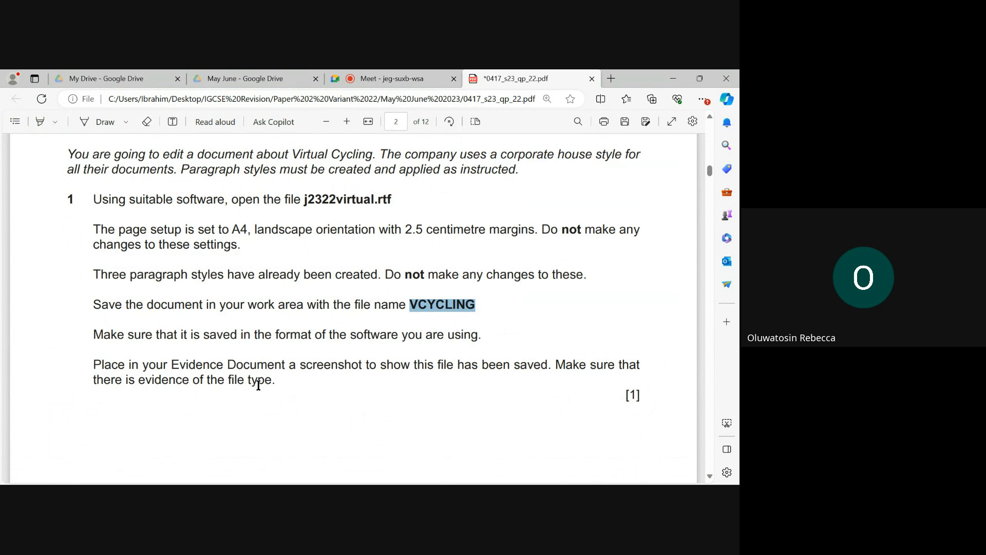
Switch to j2322virtual.rtf in Word and save it in the source files folder as a Word Document (*.docx) named VCYCLING, accepting the format upgrade.
{"action": "mouse_move", "coordinate": [528, 473]}
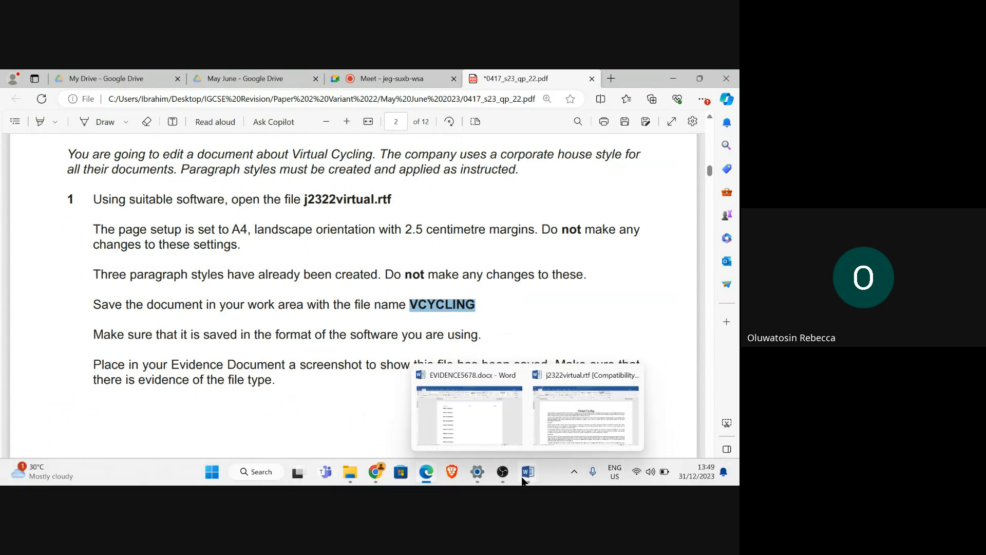
{"action": "left_click", "coordinate": [565, 416]}
{"action": "left_click", "coordinate": [17, 95]}
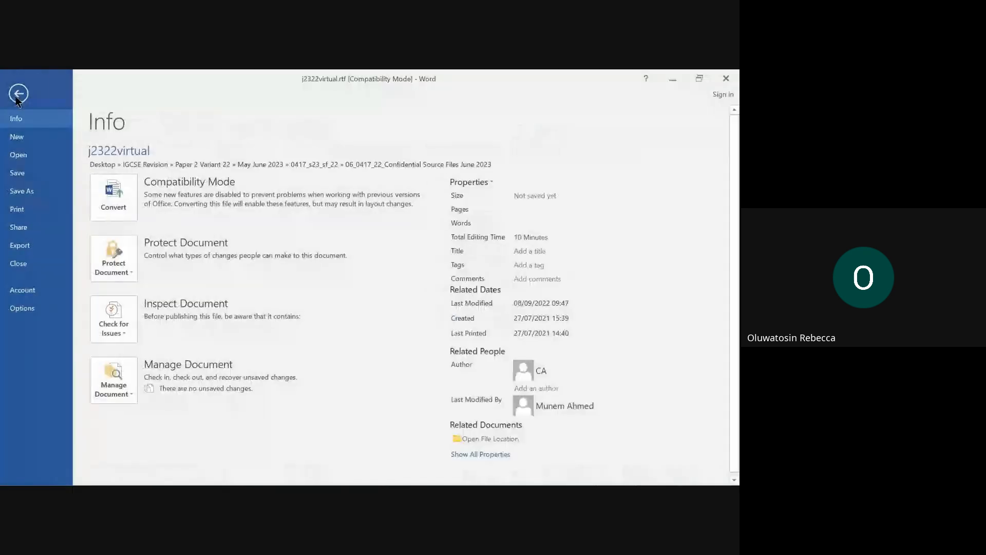
{"action": "left_click", "coordinate": [28, 198]}
{"action": "left_click", "coordinate": [131, 240]}
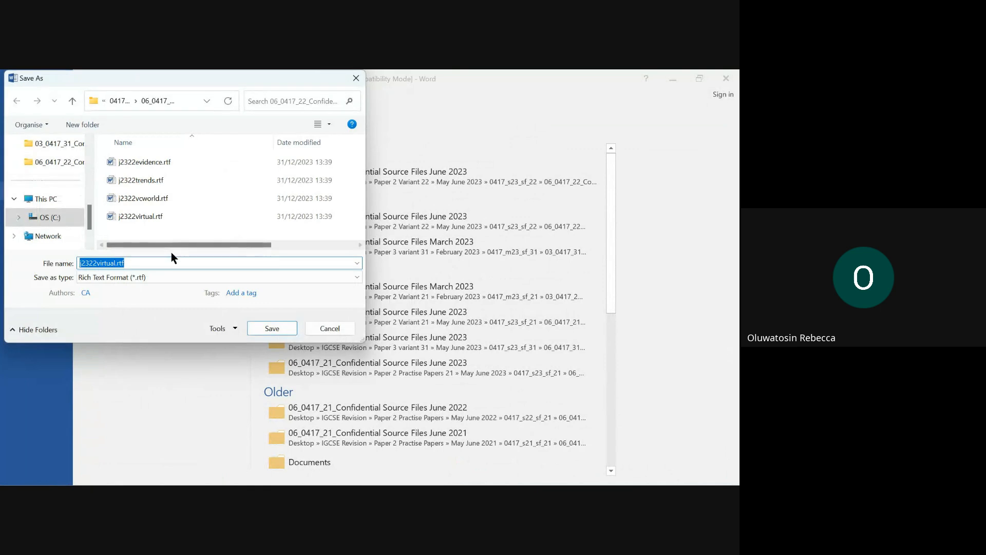
{"action": "key", "text": "ctrl+v"}
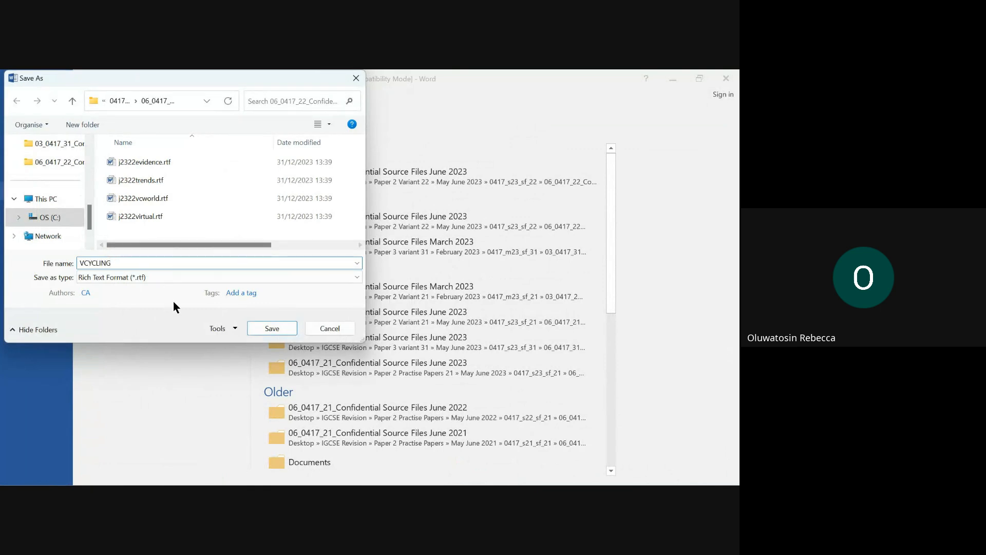
{"action": "left_click", "coordinate": [353, 278]}
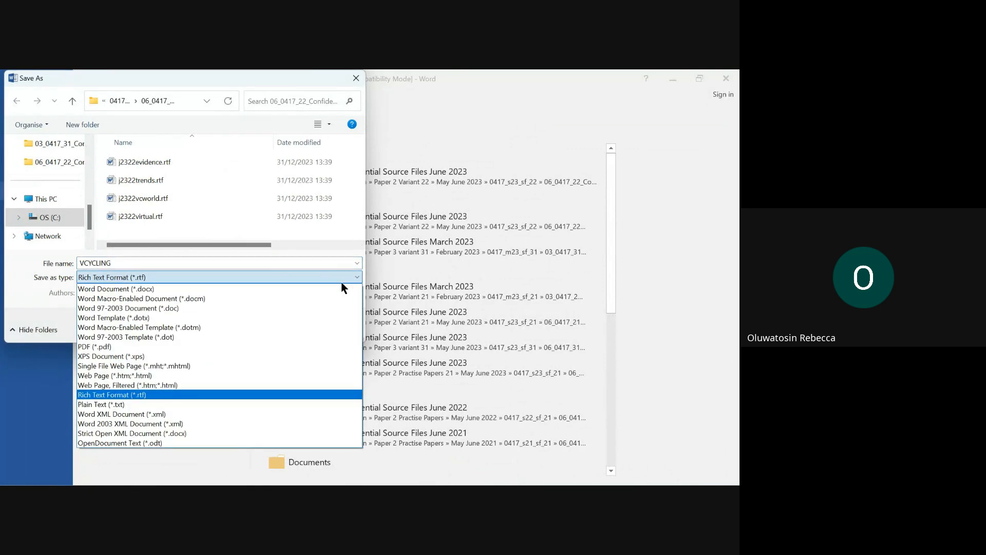
{"action": "left_click", "coordinate": [142, 291]}
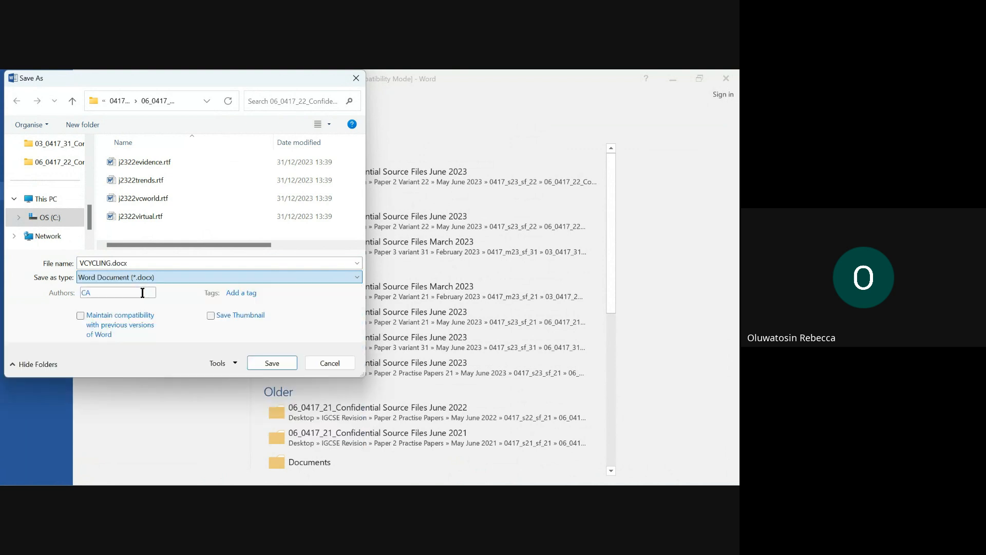
{"action": "left_click", "coordinate": [272, 364]}
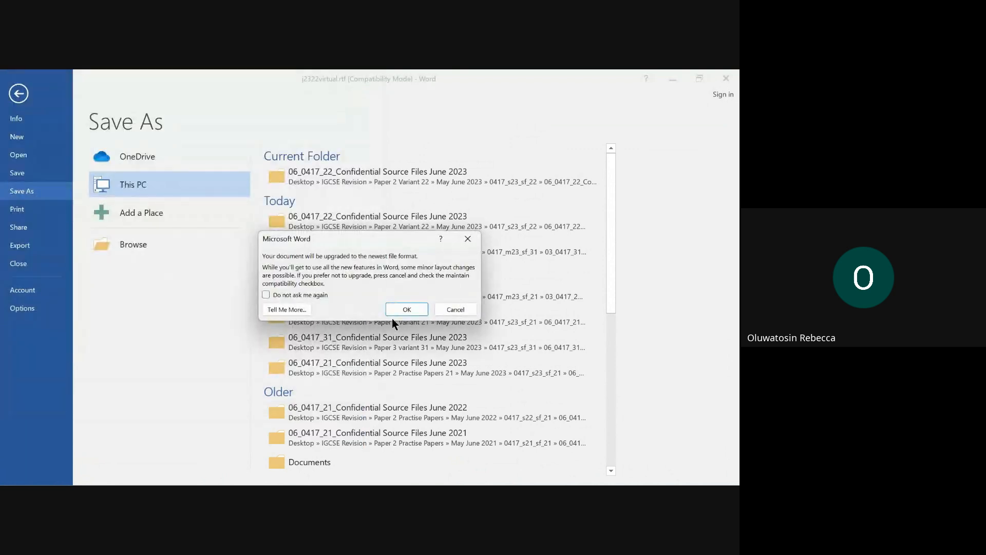
{"action": "left_click", "coordinate": [399, 312]}
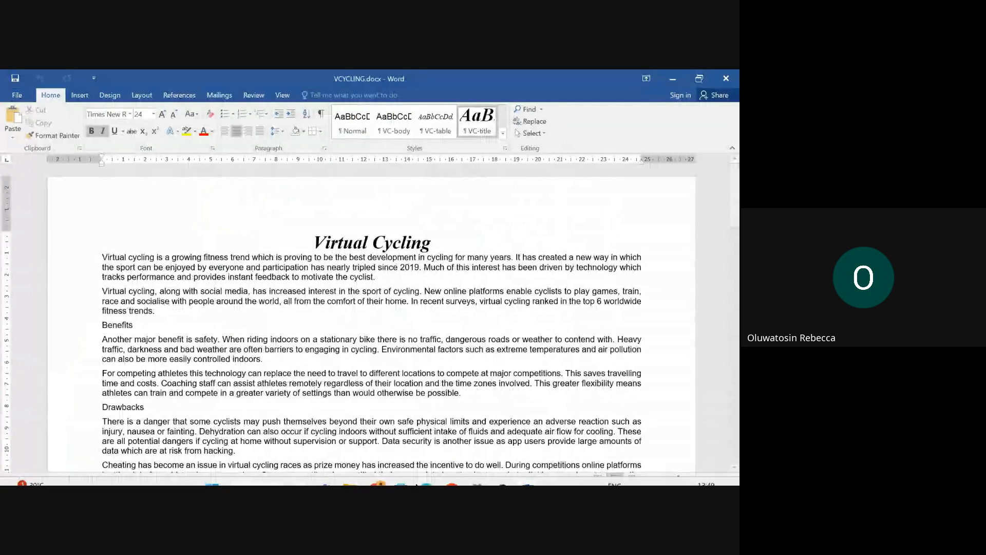
Switch to the source files folder in File Explorer, widen the Type column to show full file types, and snip the VCYCLING.docx row.
{"action": "left_click", "coordinate": [351, 472]}
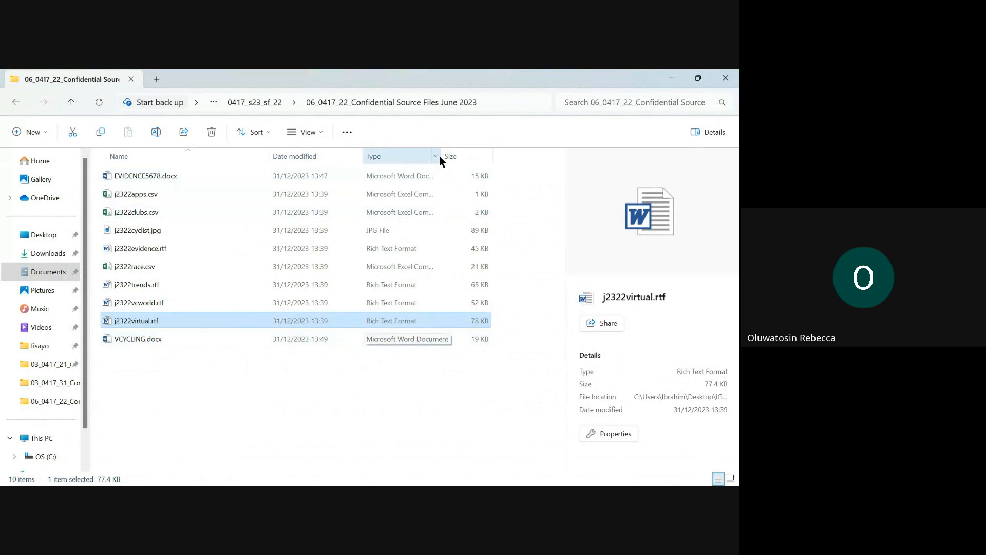
{"action": "left_click_drag", "start_coordinate": [443, 156], "coordinate": [471, 163]}
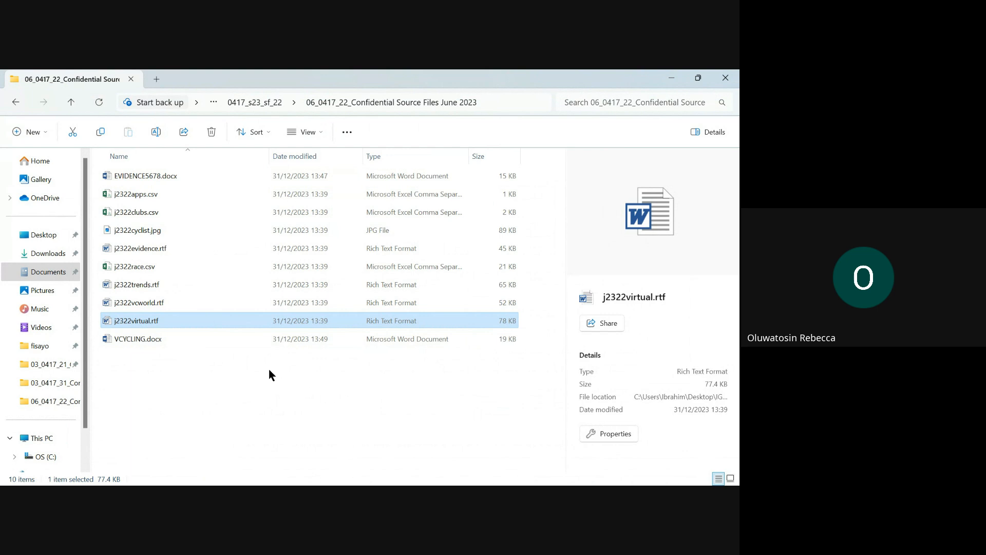
{"action": "key", "text": "super+shift+s"}
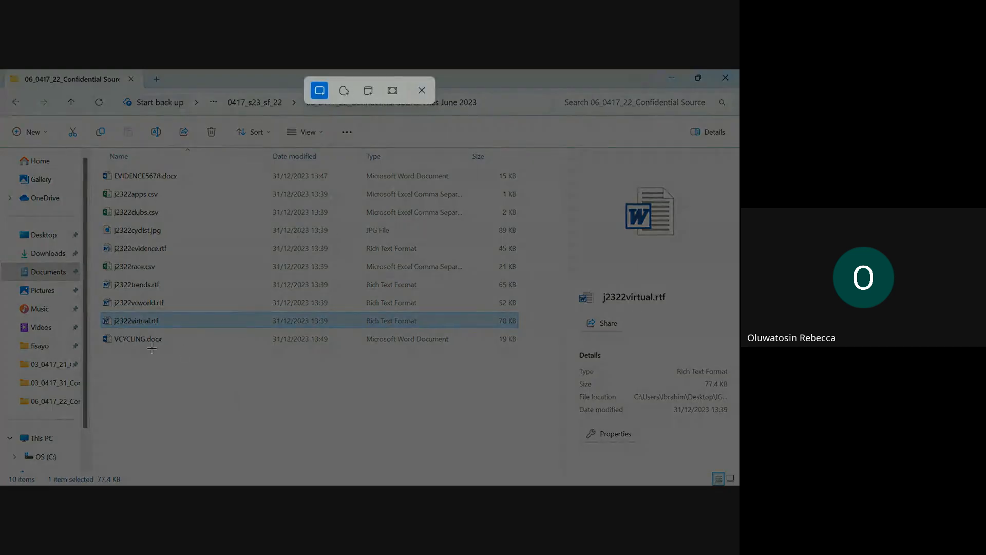
{"action": "left_click_drag", "start_coordinate": [97, 332], "coordinate": [542, 350]}
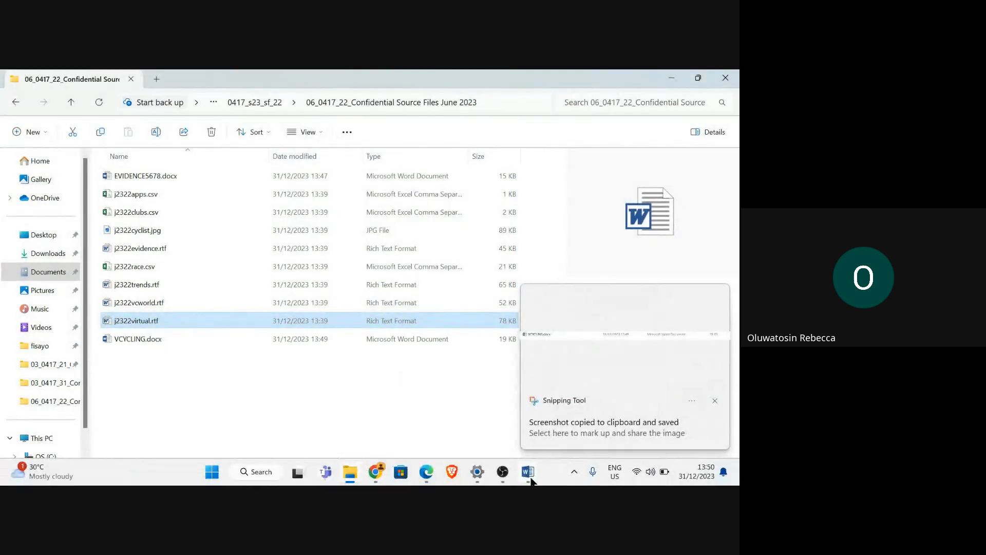
Switch to the evidence document in Word and paste the VCYCLING.docx screenshot under the Step 1 evidence heading.
{"action": "mouse_move", "coordinate": [528, 472]}
{"action": "left_click", "coordinate": [465, 412]}
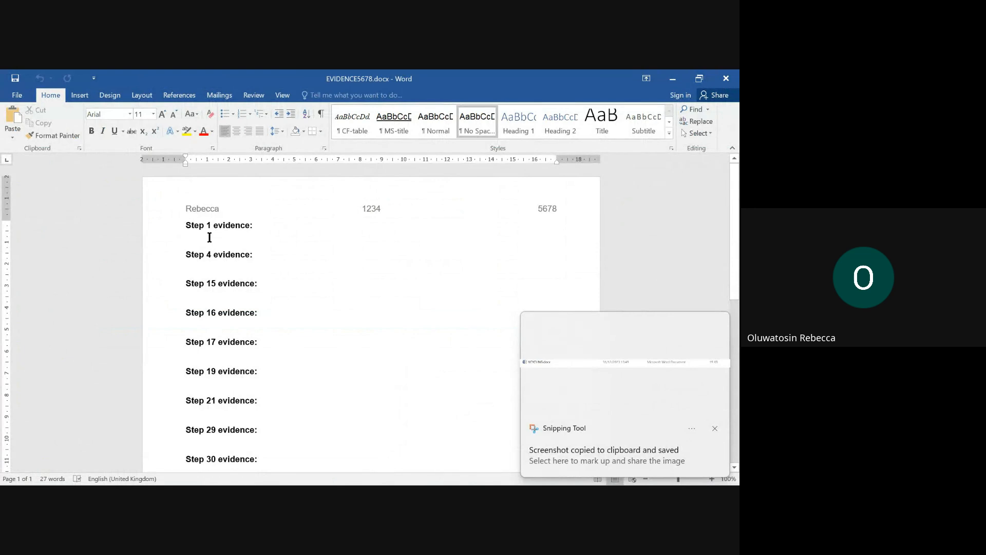
{"action": "key", "text": "ctrl+v"}
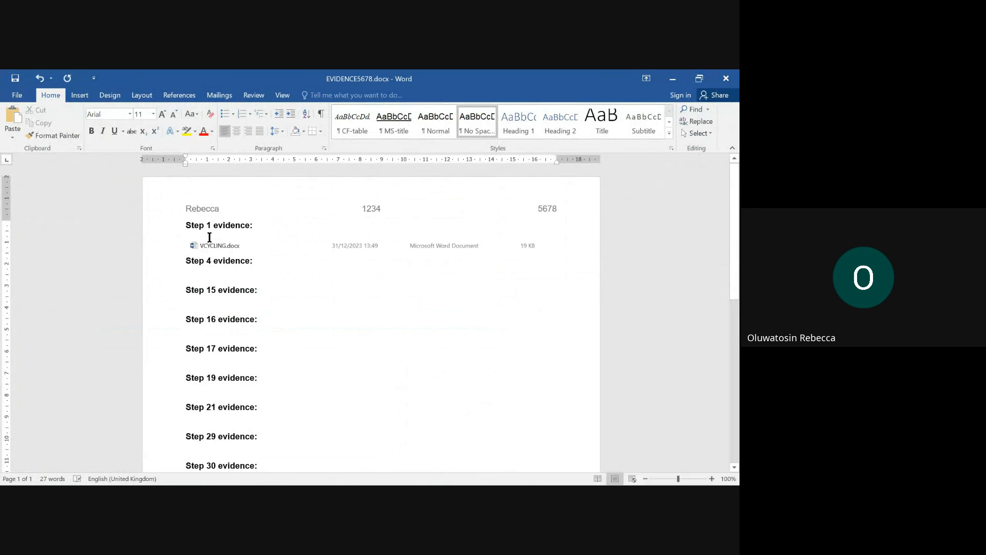
Switch from the evidence document to the question paper in Edge and highlight all of the step 1 instructions.
{"action": "left_click", "coordinate": [670, 78]}
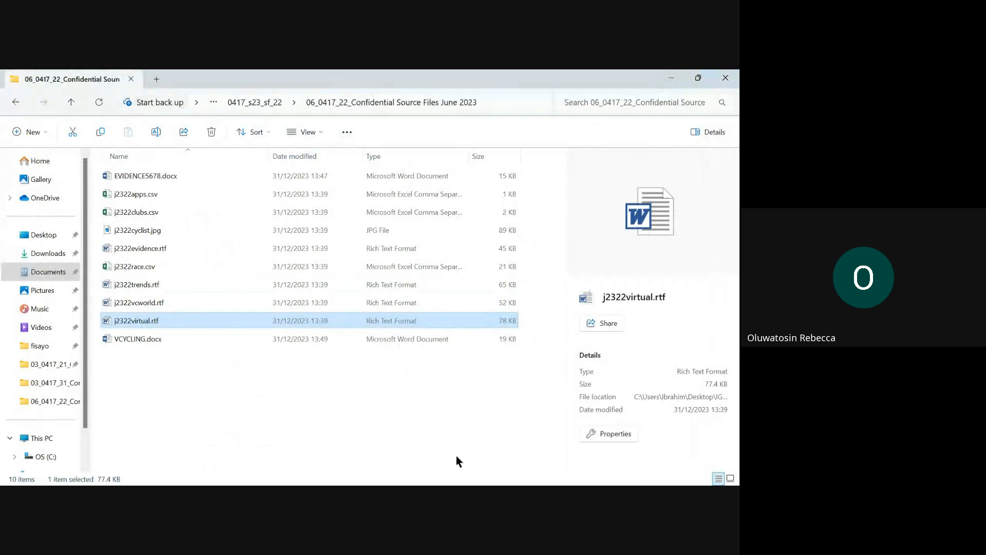
{"action": "mouse_move", "coordinate": [424, 479]}
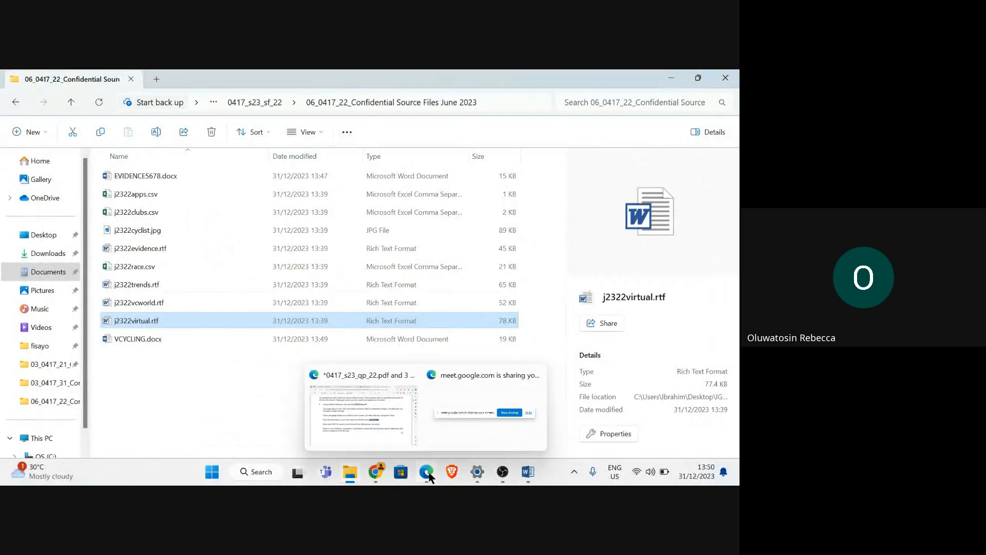
{"action": "left_click", "coordinate": [343, 411]}
{"action": "left_click", "coordinate": [39, 123]}
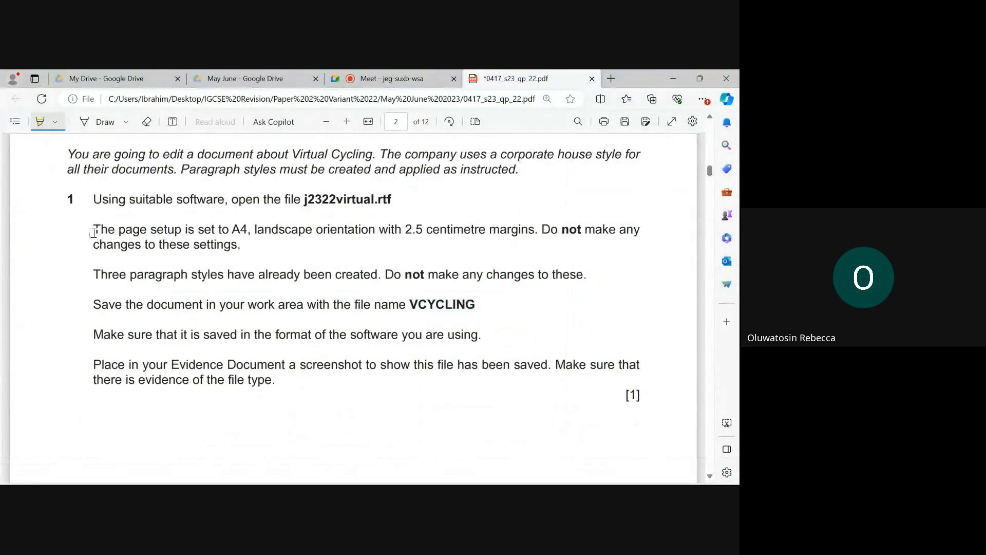
{"action": "mouse_move", "coordinate": [94, 196]}
{"action": "left_mouse_down"}
{"action": "mouse_move", "coordinate": [324, 337]}
{"action": "mouse_move", "coordinate": [308, 385]}
{"action": "left_mouse_up"}
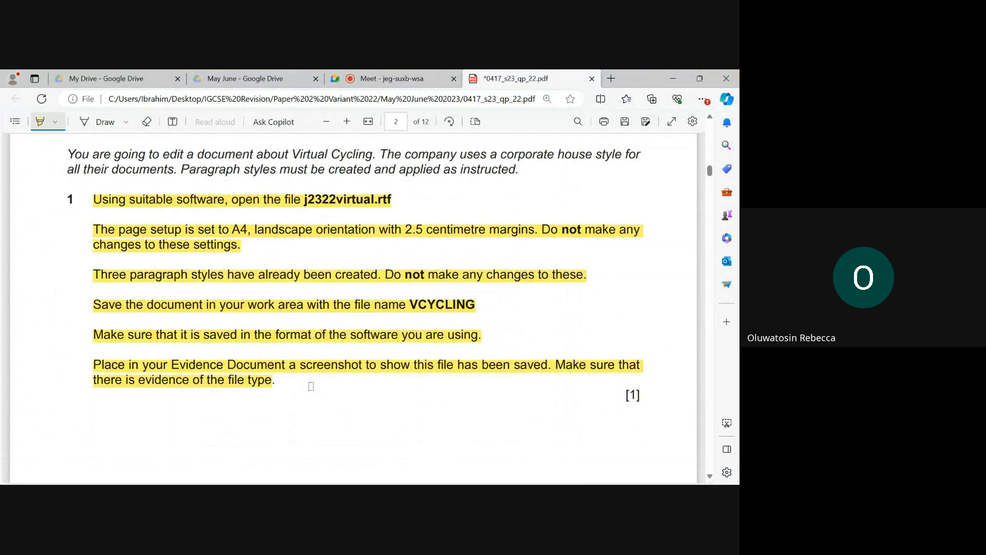
Turn off the highlighter and copy the header text "Report by:" from step 2 of the question paper.
{"action": "scroll", "coordinate": [304, 346], "scroll_direction": "down", "scroll_amount": 5}
{"action": "scroll", "coordinate": [303, 339], "scroll_direction": "down", "scroll_amount": 2}
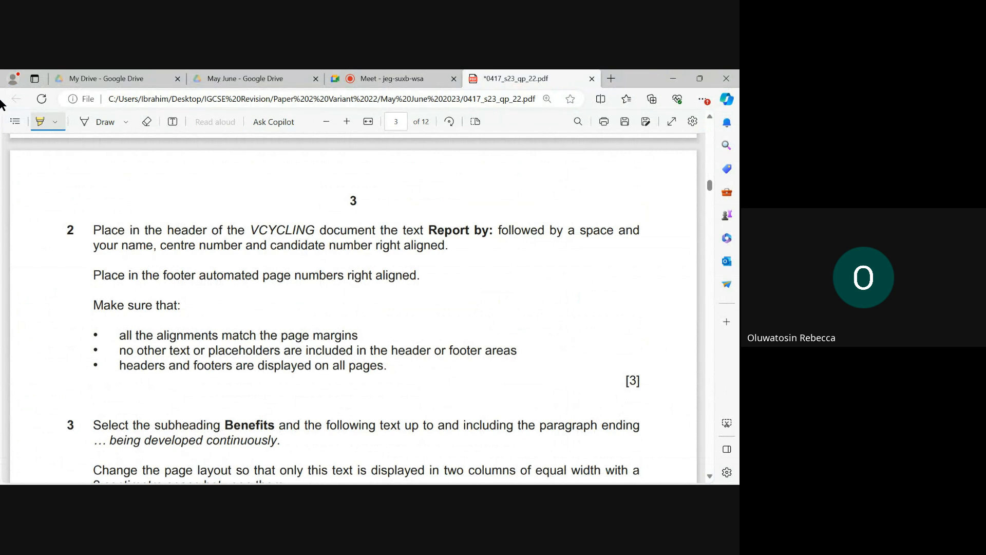
{"action": "left_click", "coordinate": [42, 122]}
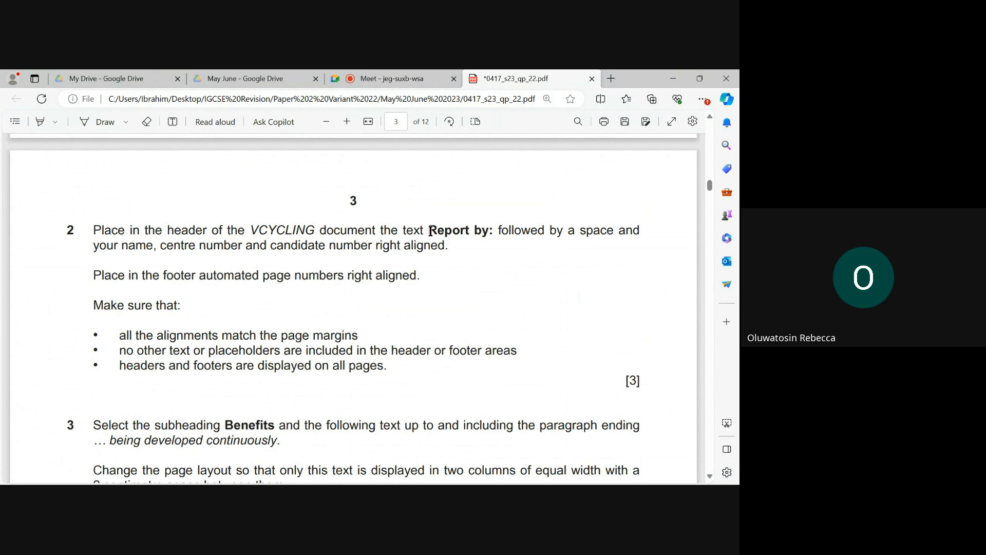
{"action": "left_click_drag", "start_coordinate": [431, 231], "coordinate": [493, 231]}
{"action": "right_click", "coordinate": [471, 234]}
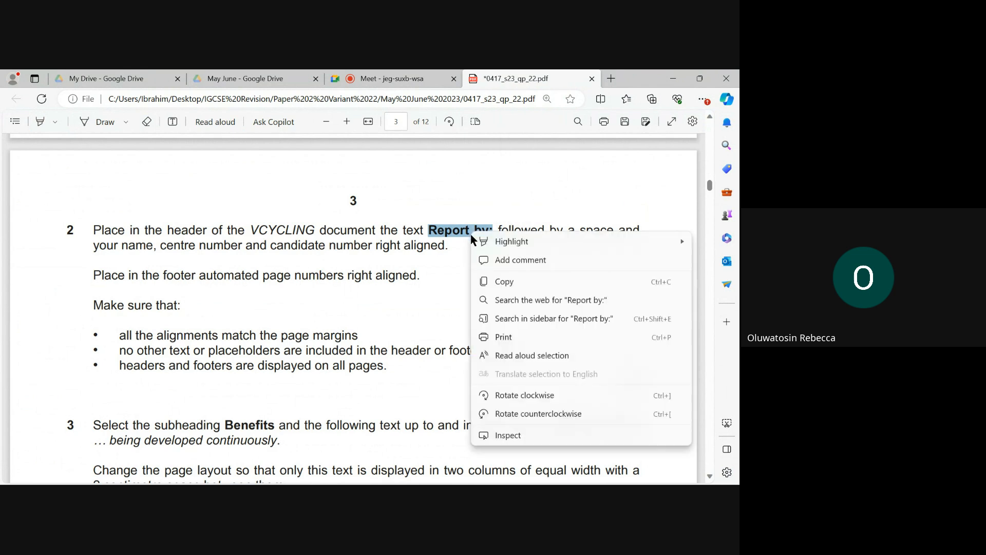
{"action": "left_click", "coordinate": [501, 283]}
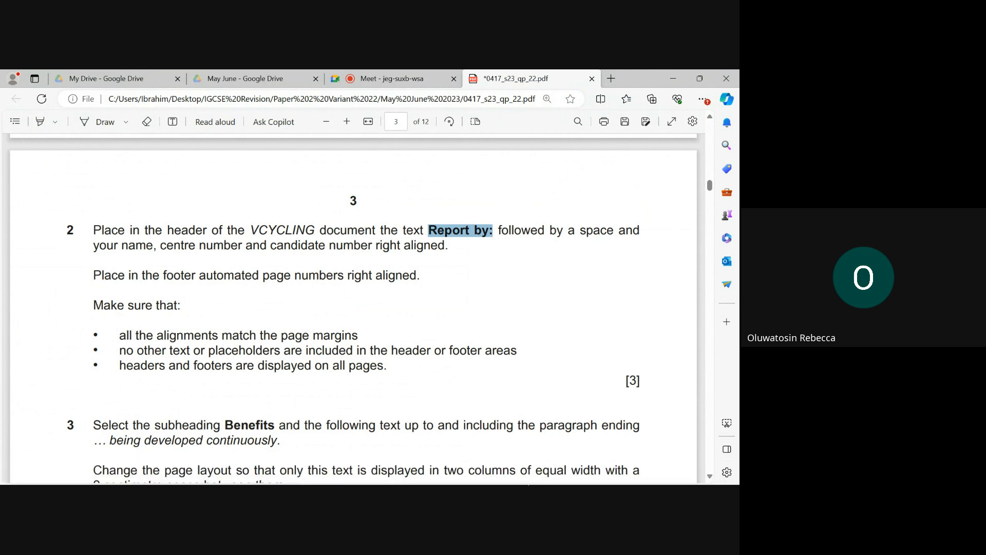
Switch to VCYCLING.docx in Word, insert a Blank (Three Columns) header, and delete its left and centre placeholders.
{"action": "mouse_move", "coordinate": [528, 481]}
{"action": "left_click", "coordinate": [586, 406]}
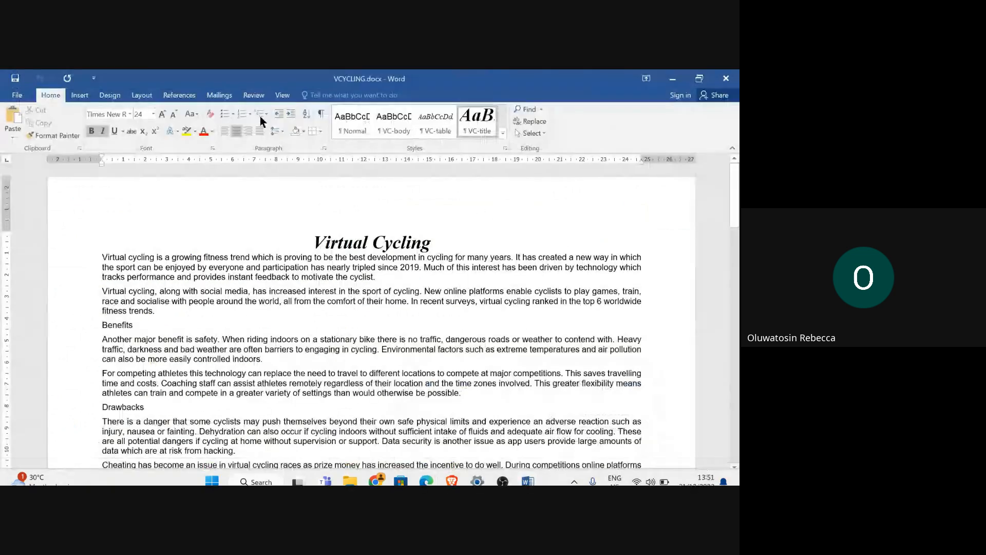
{"action": "left_click", "coordinate": [80, 99]}
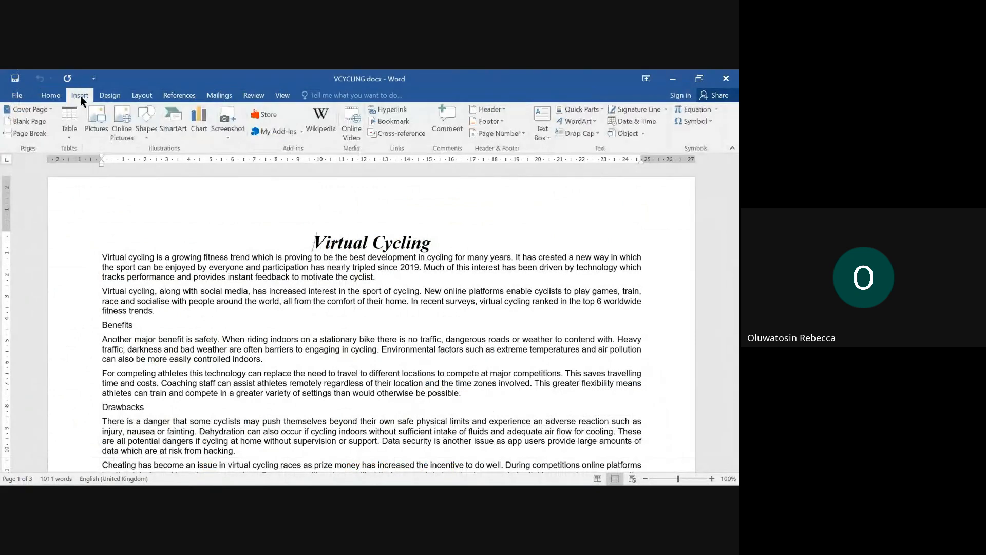
{"action": "left_click", "coordinate": [489, 111]}
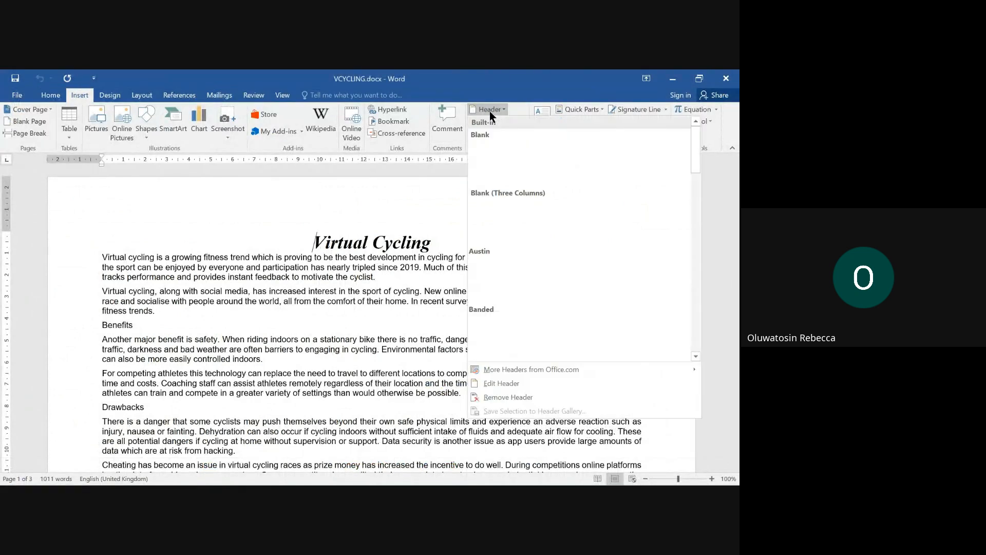
{"action": "left_click", "coordinate": [649, 230]}
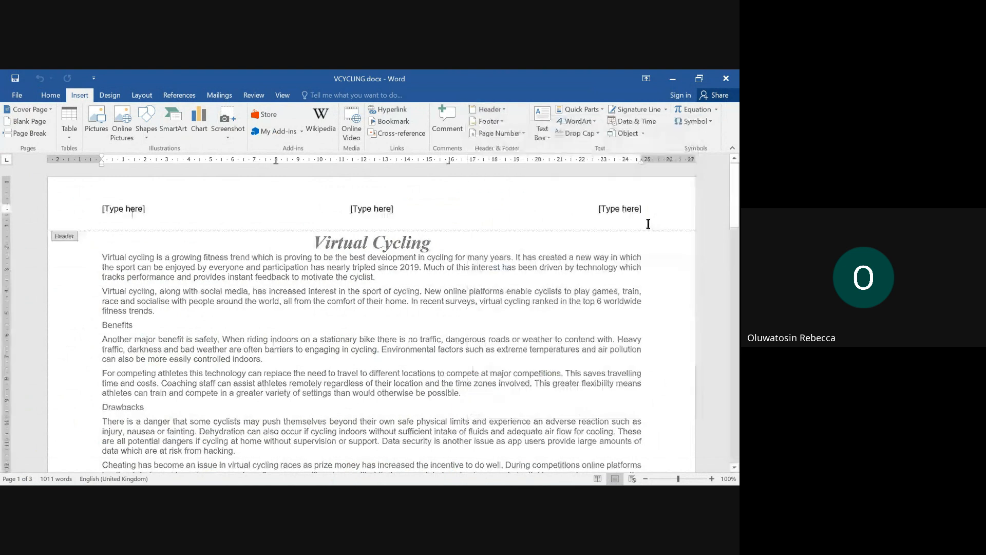
{"action": "left_click", "coordinate": [133, 209]}
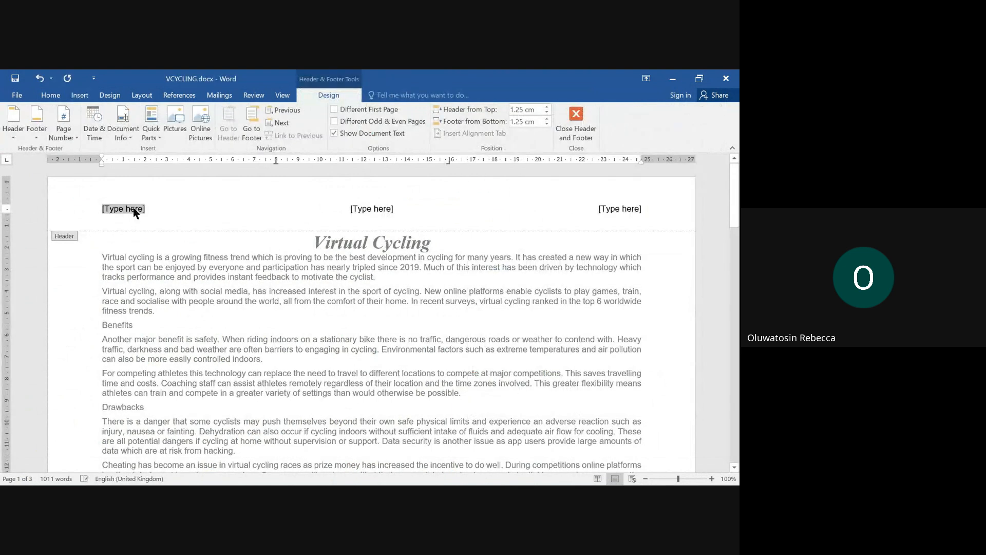
{"action": "key", "text": "BackSpace"}
{"action": "left_click", "coordinate": [369, 210]}
{"action": "key", "text": "BackSpace"}
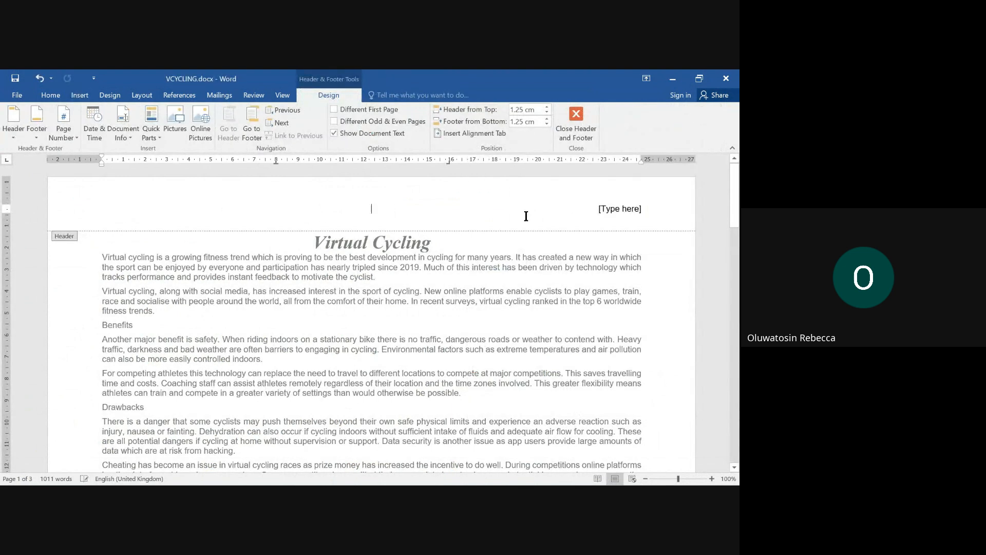
Replace the right header placeholder with "Report by:", a space, and the candidate's name, centre number and candidate number separated by commas, then close the header.
{"action": "left_click", "coordinate": [617, 208]}
{"action": "type", "text": "Report by:"}
{"action": "type", "text": "Rebecca"}
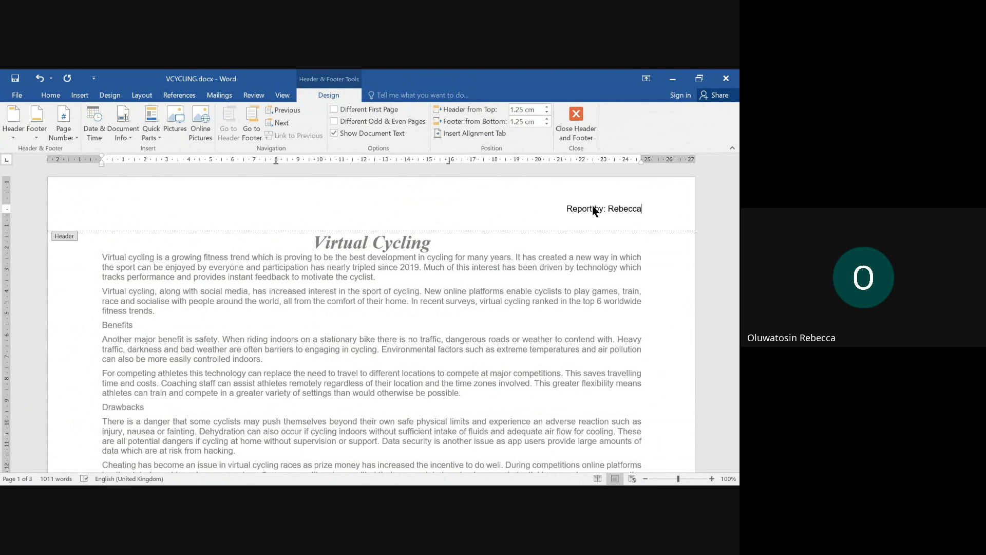
{"action": "type", "text": ", 1234, 5678"}
{"action": "double_click", "coordinate": [464, 335]}
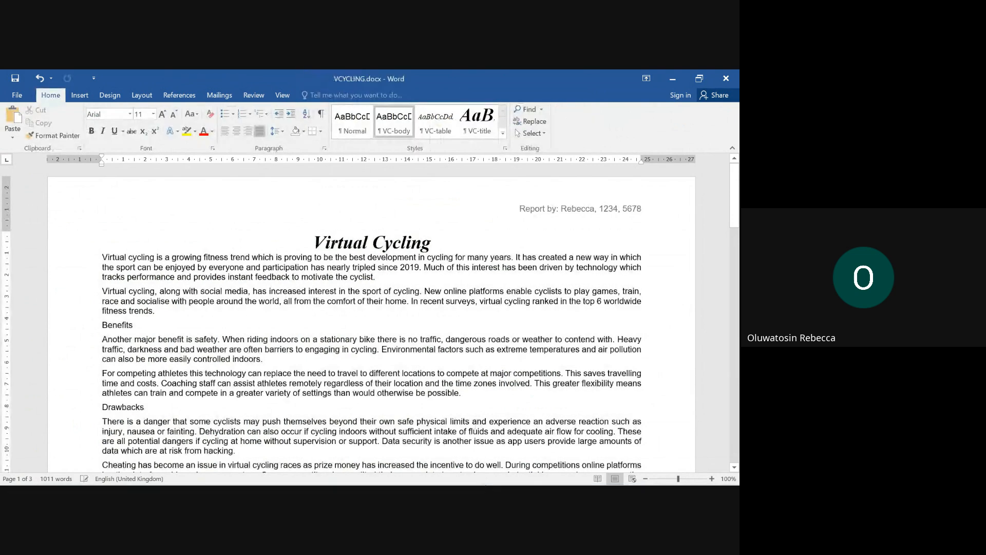
Switch to the question paper in Edge and highlight step 2's header instruction and the "right aligned" wording for the footer page numbers.
{"action": "mouse_move", "coordinate": [528, 472]}
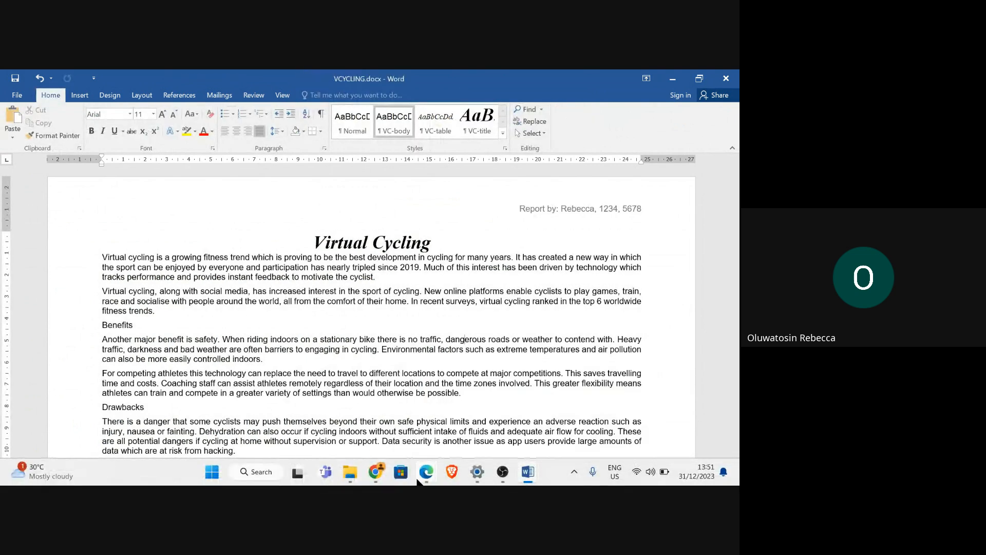
{"action": "mouse_move", "coordinate": [427, 471]}
{"action": "left_click", "coordinate": [367, 430]}
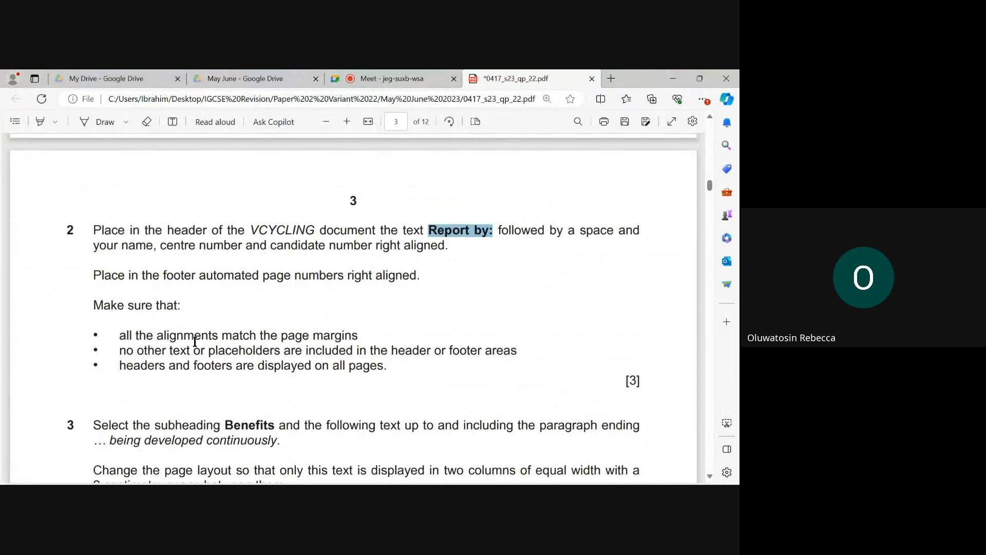
{"action": "left_click", "coordinate": [37, 122]}
{"action": "left_click_drag", "start_coordinate": [88, 232], "coordinate": [449, 246]}
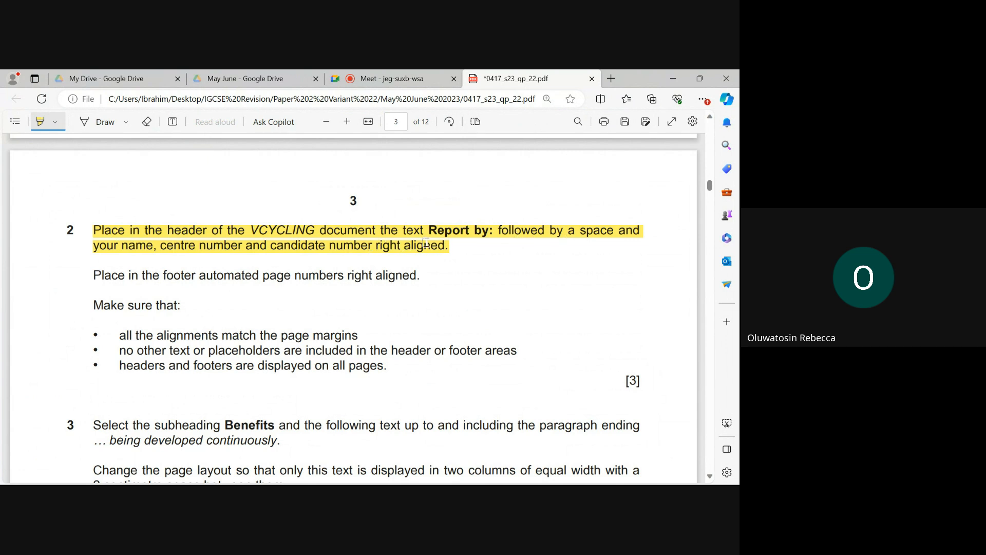
{"action": "left_click_drag", "start_coordinate": [373, 247], "coordinate": [447, 250]}
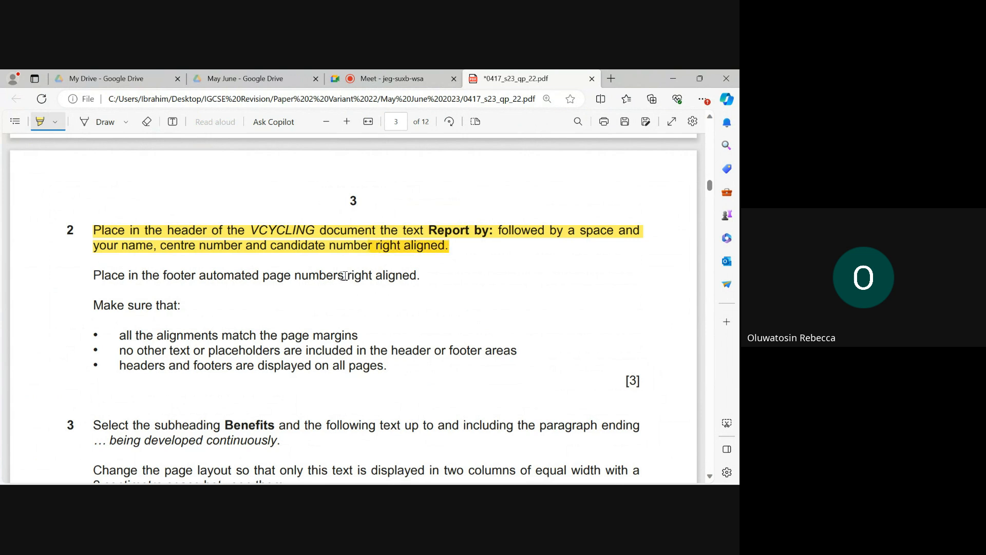
{"action": "left_click_drag", "start_coordinate": [339, 275], "coordinate": [420, 276]}
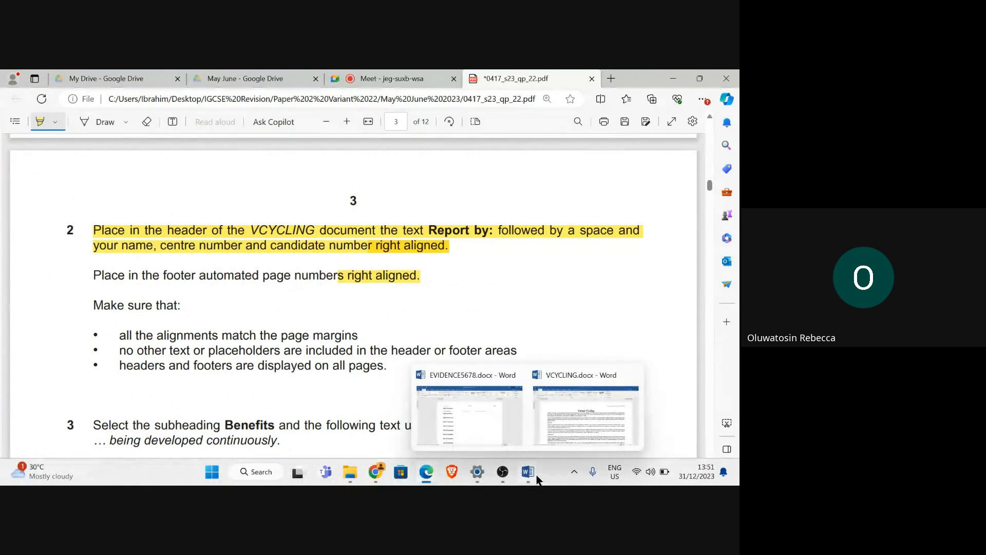
Switch to VCYCLING.docx in Word, insert a three-column blank footer, and delete its left and centre placeholders.
{"action": "left_click", "coordinate": [537, 480]}
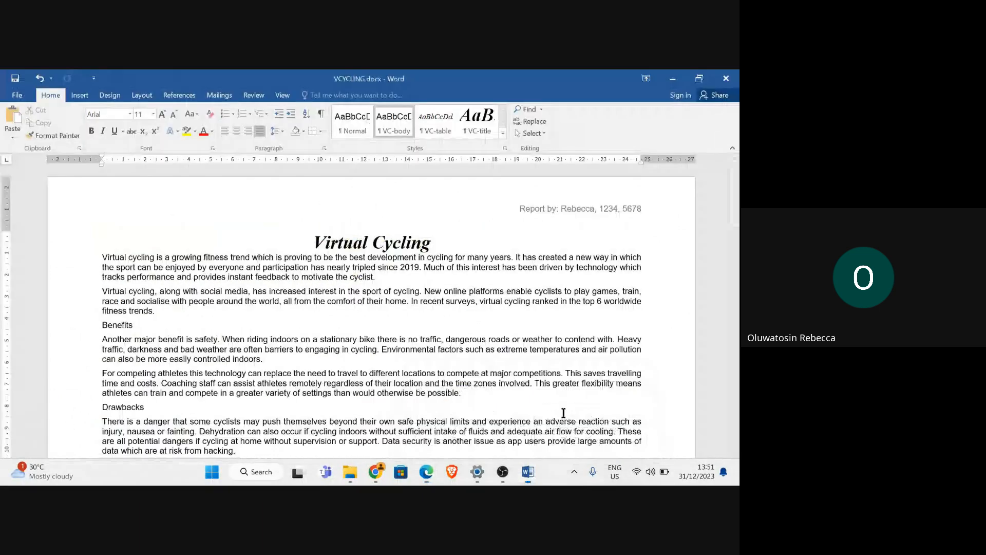
{"action": "left_click", "coordinate": [80, 96]}
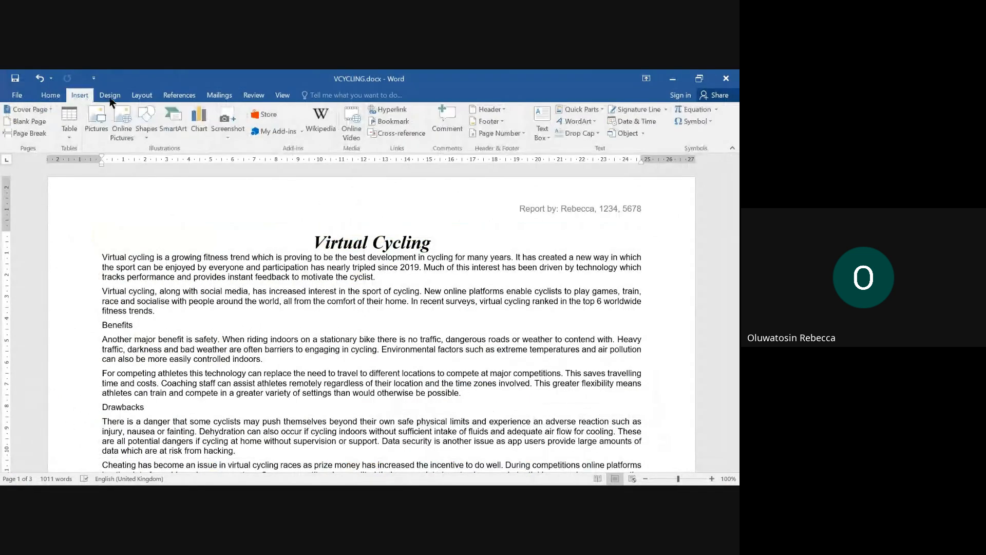
{"action": "left_click", "coordinate": [479, 120]}
{"action": "left_click", "coordinate": [599, 235]}
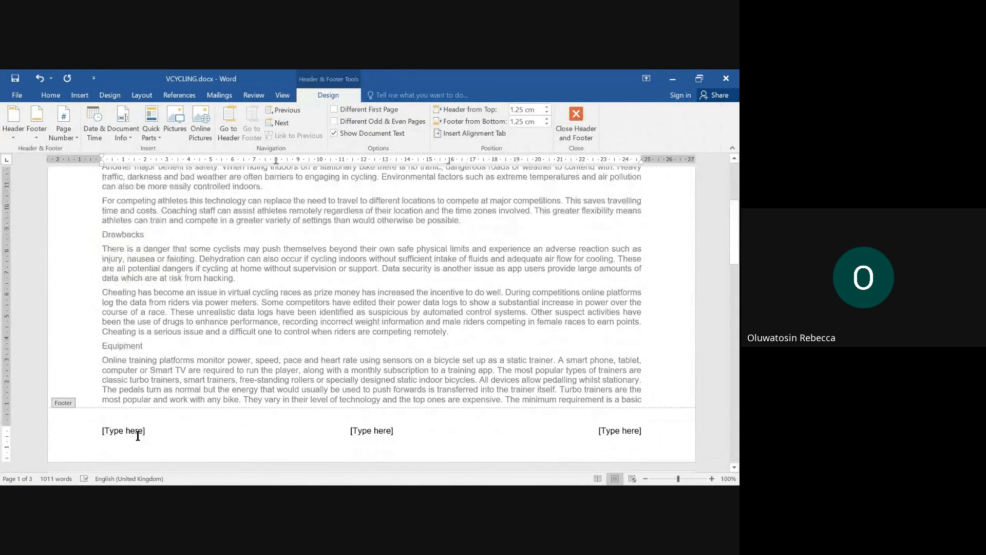
{"action": "left_click", "coordinate": [137, 436]}
{"action": "key", "text": "Delete"}
{"action": "left_click", "coordinate": [386, 433]}
{"action": "key", "text": "Delete"}
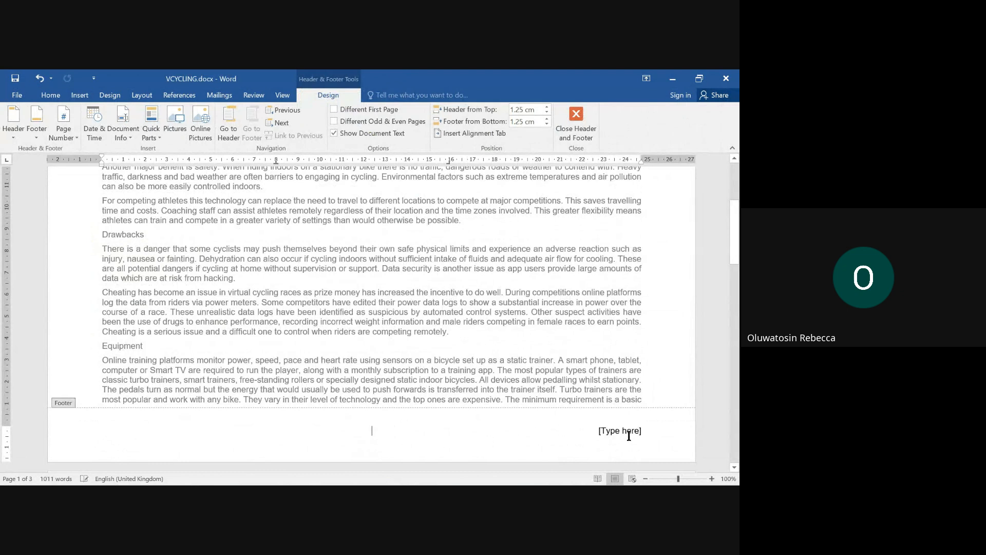
Replace the right footer placeholder with an automatic Plain Number page number, close the footer, and check the headers and footers on all pages.
{"action": "left_click", "coordinate": [629, 436]}
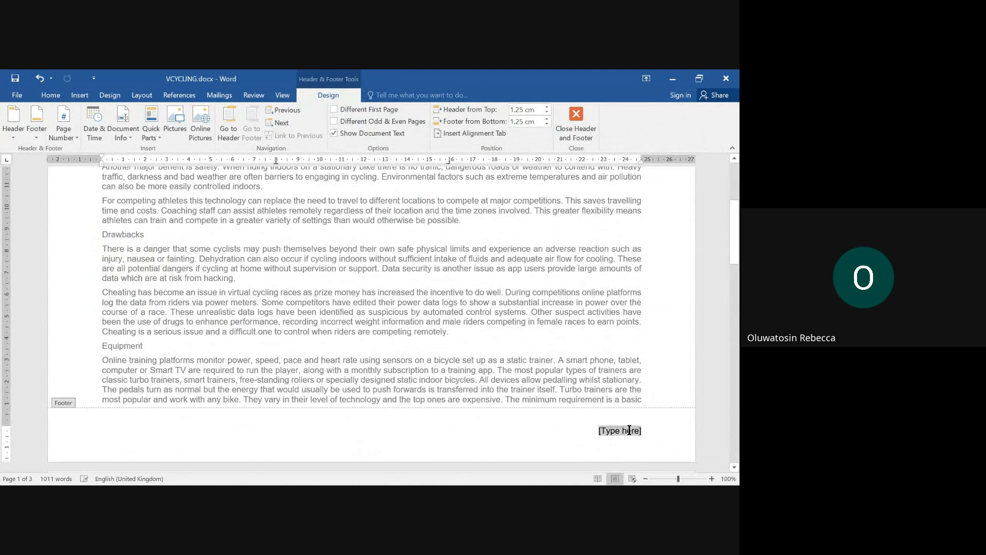
{"action": "left_click", "coordinate": [76, 134]}
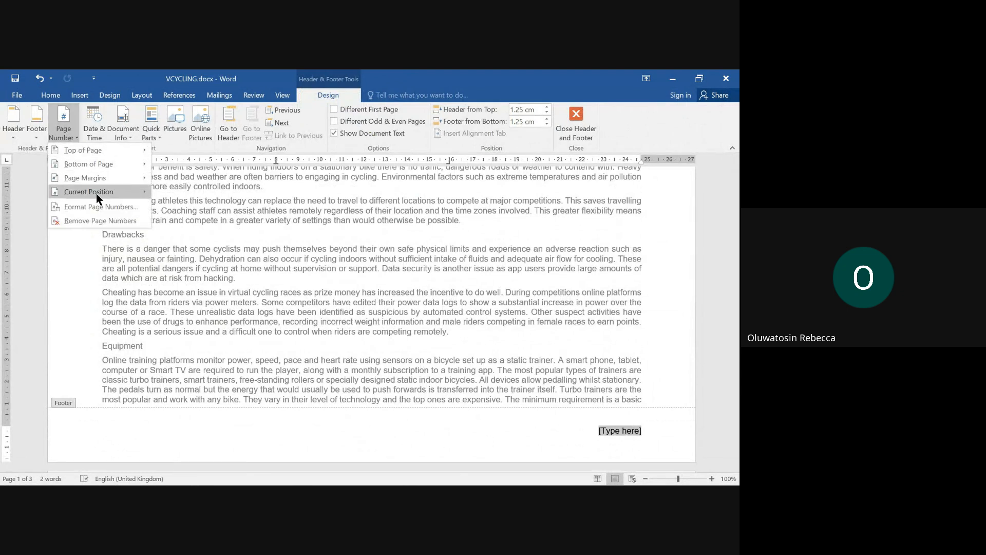
{"action": "mouse_move", "coordinate": [106, 193]}
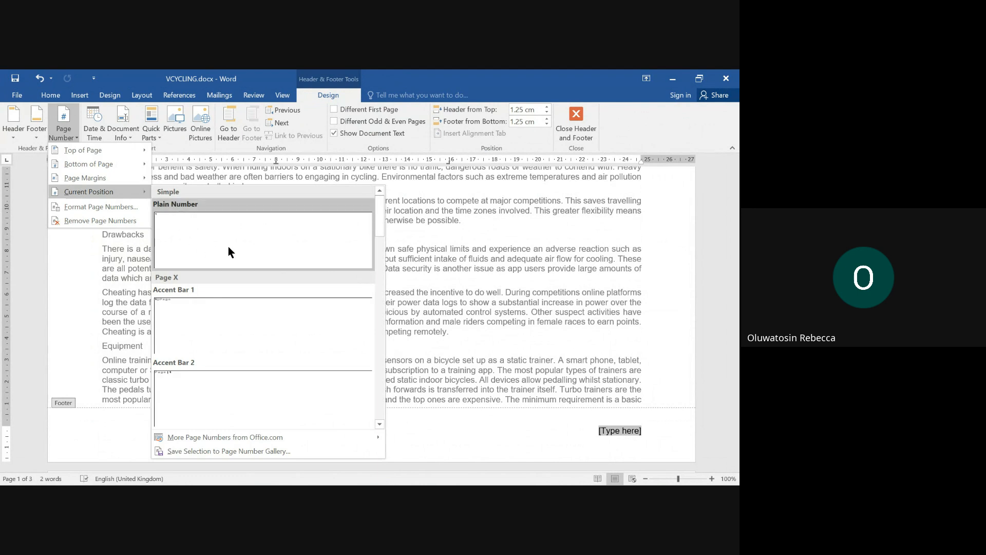
{"action": "left_click", "coordinate": [204, 245]}
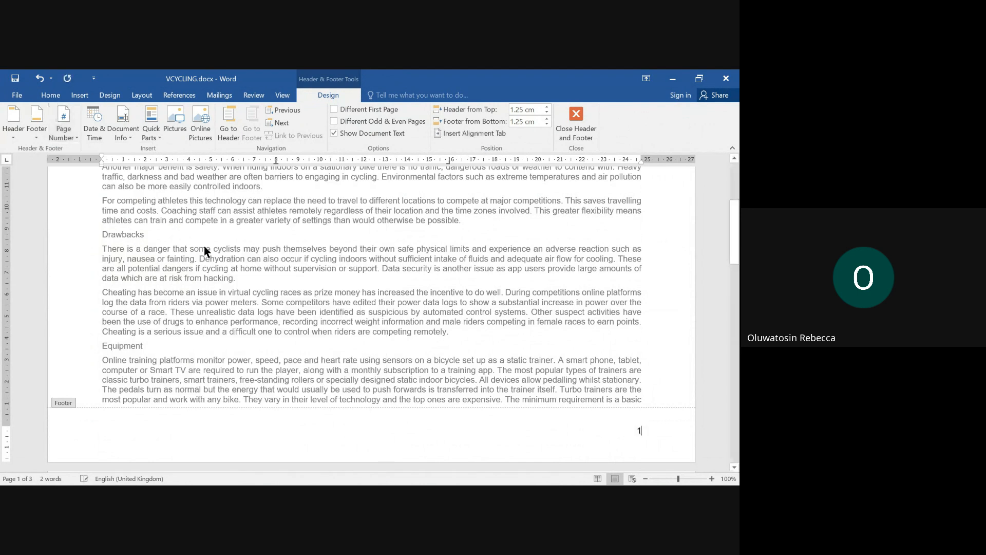
{"action": "double_click", "coordinate": [453, 281]}
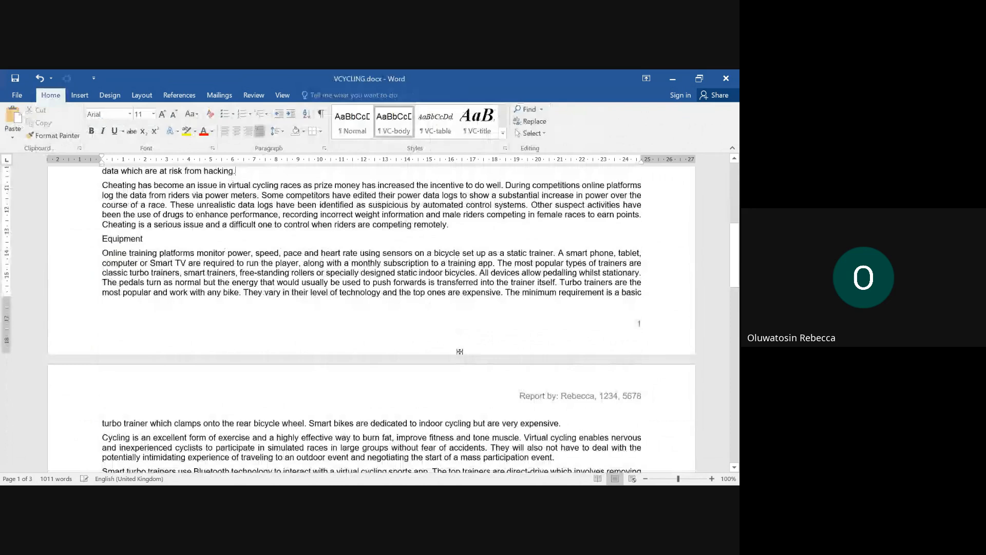
{"action": "scroll", "coordinate": [460, 351], "scroll_direction": "down", "scroll_amount": 20}
{"action": "scroll", "coordinate": [571, 319], "scroll_direction": "down", "scroll_amount": 5}
{"action": "scroll", "coordinate": [557, 319], "scroll_direction": "up", "scroll_amount": 13}
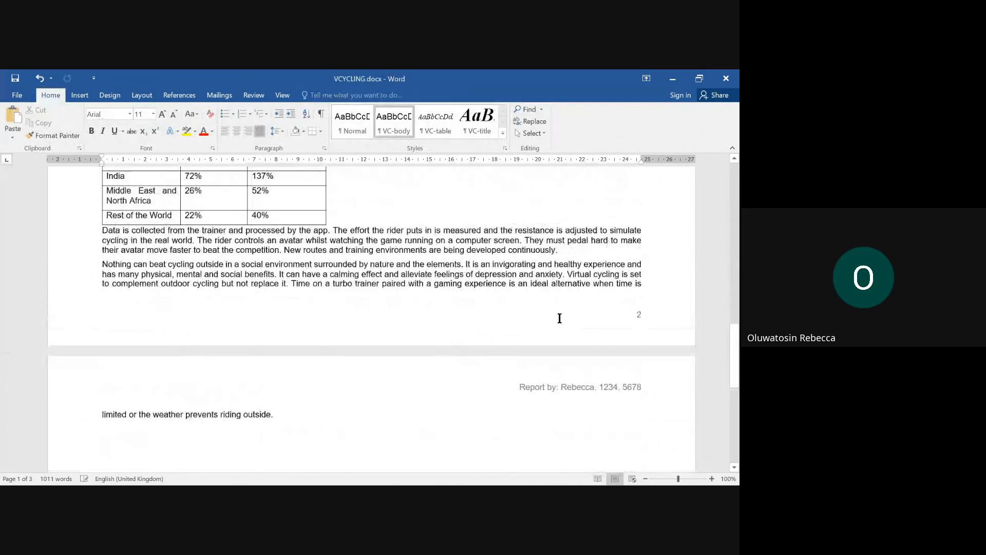
{"action": "scroll", "coordinate": [551, 298], "scroll_direction": "up", "scroll_amount": 15}
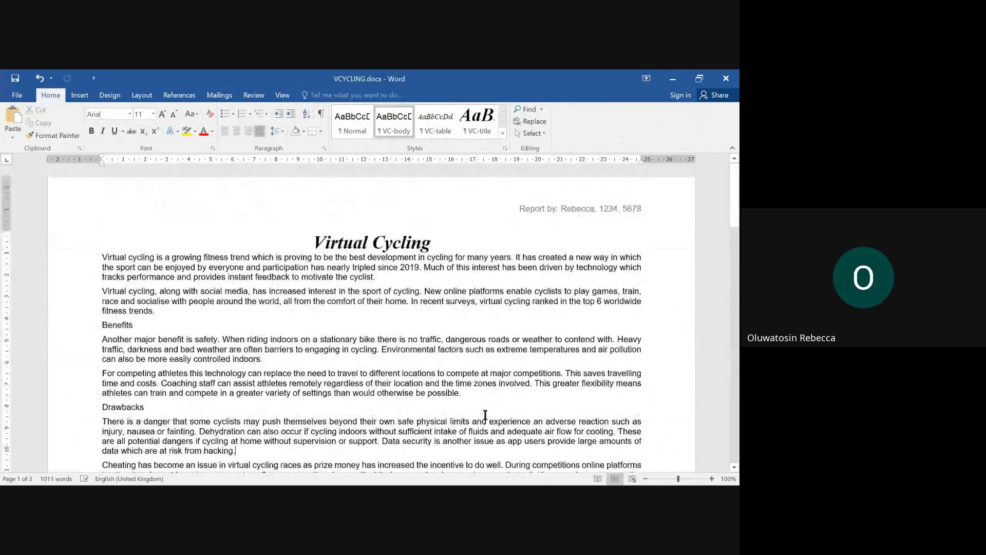
Switch to the question paper in Edge and highlight the rest of step 2 and the word "Benefits" in step 3.
{"action": "mouse_move", "coordinate": [427, 482]}
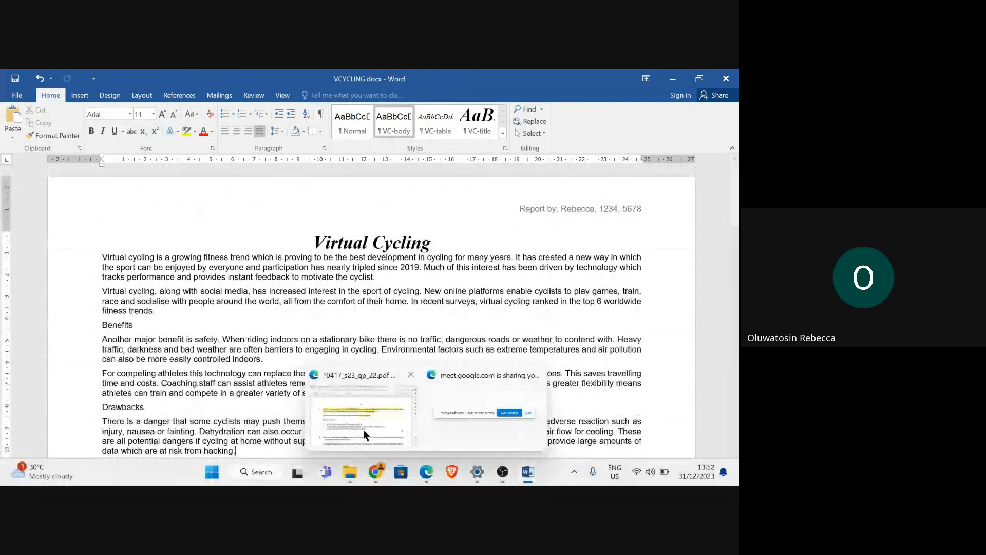
{"action": "left_click", "coordinate": [362, 430]}
{"action": "mouse_move", "coordinate": [93, 271]}
{"action": "left_mouse_down"}
{"action": "mouse_move", "coordinate": [253, 331]}
{"action": "mouse_move", "coordinate": [416, 374]}
{"action": "left_mouse_up"}
{"action": "scroll", "coordinate": [415, 374], "scroll_direction": "down", "scroll_amount": 3}
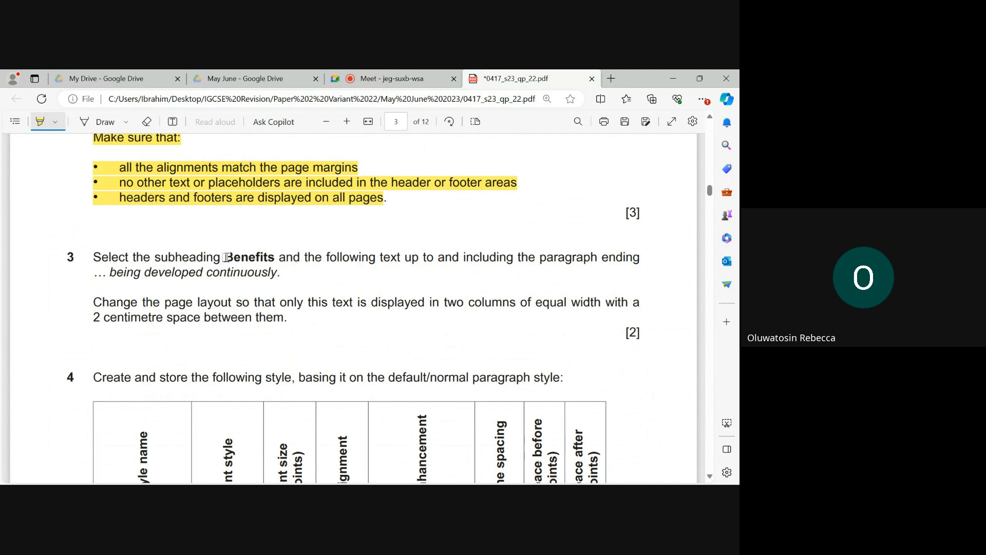
{"action": "left_click_drag", "start_coordinate": [224, 257], "coordinate": [272, 259]}
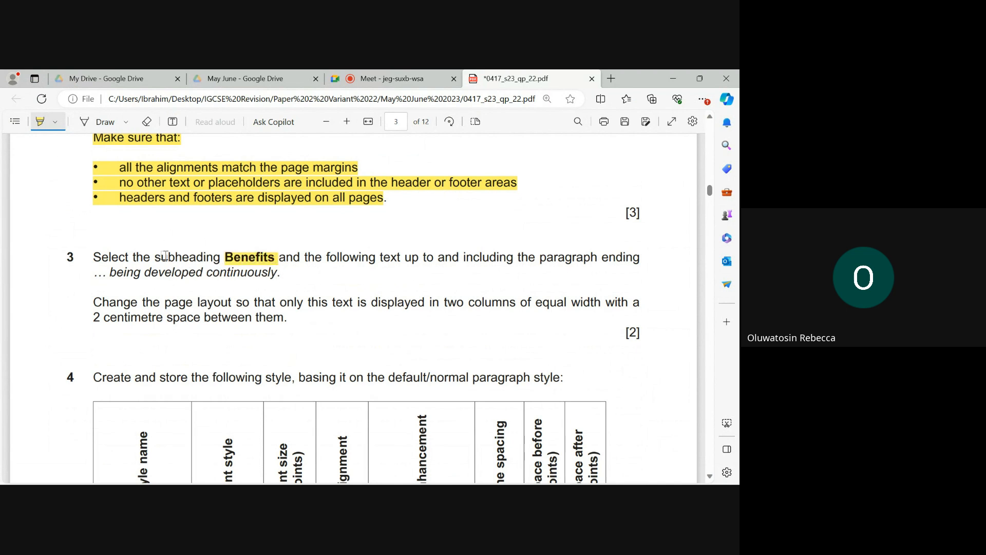
Turn off highlighting and copy the phrase "being developed continuously" from step 3 of the question paper.
{"action": "left_click", "coordinate": [41, 122]}
{"action": "left_click_drag", "start_coordinate": [110, 274], "coordinate": [273, 279]}
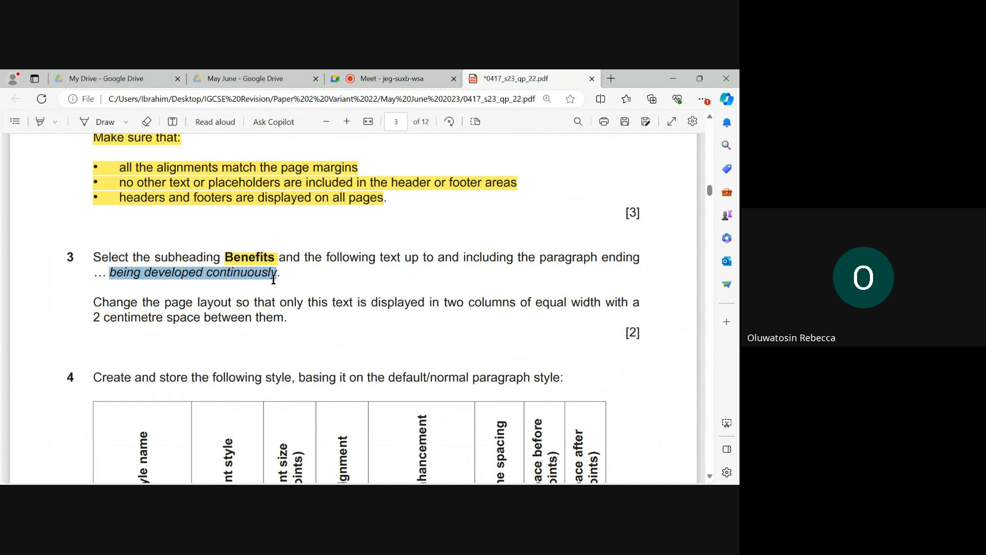
{"action": "right_click", "coordinate": [240, 272]}
{"action": "left_click", "coordinate": [278, 321]}
Switch to VCYCLING.docx in Word, find the copied phrase, and select the text from the Benefits subheading to the end of that paragraph.
{"action": "mouse_move", "coordinate": [529, 480]}
{"action": "left_click", "coordinate": [563, 431]}
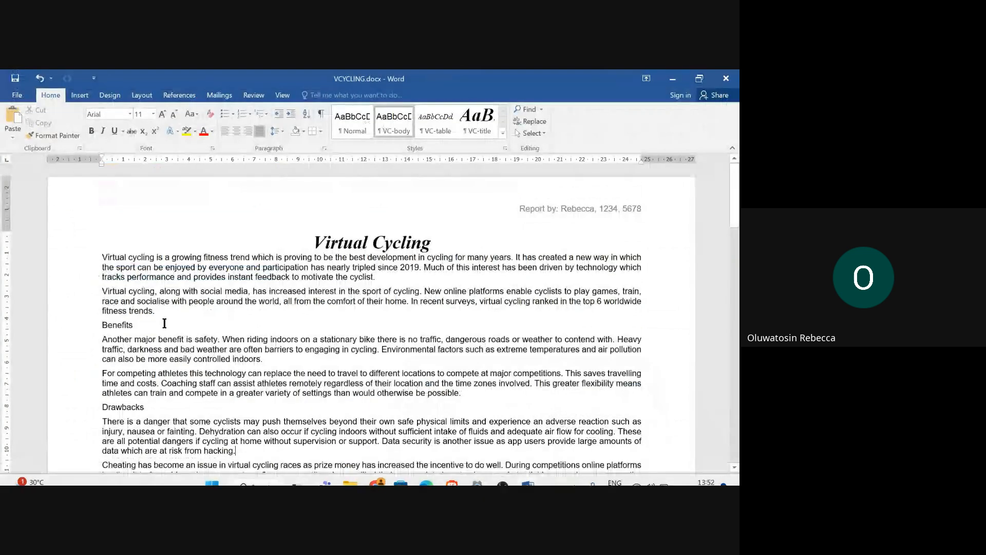
{"action": "left_click", "coordinate": [104, 327]}
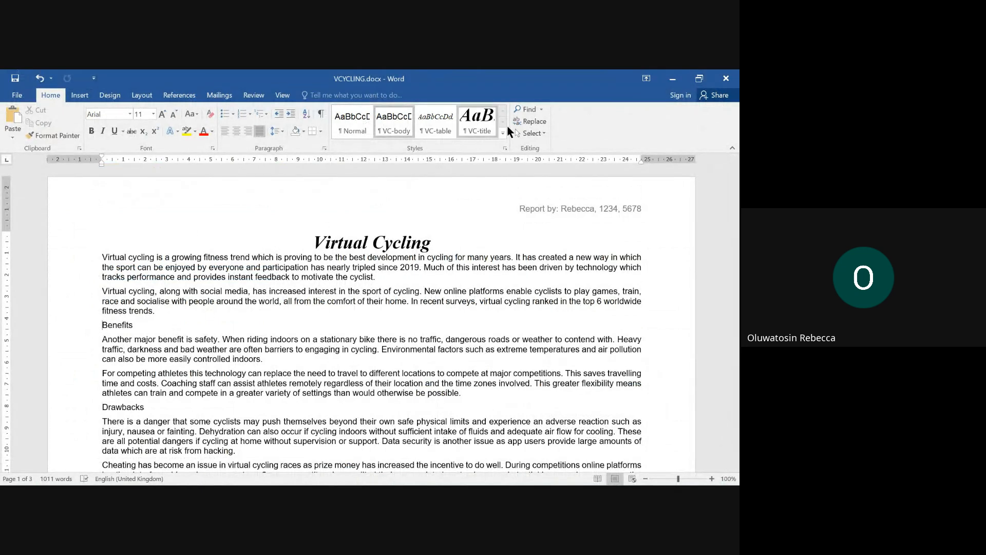
{"action": "left_click", "coordinate": [523, 109]}
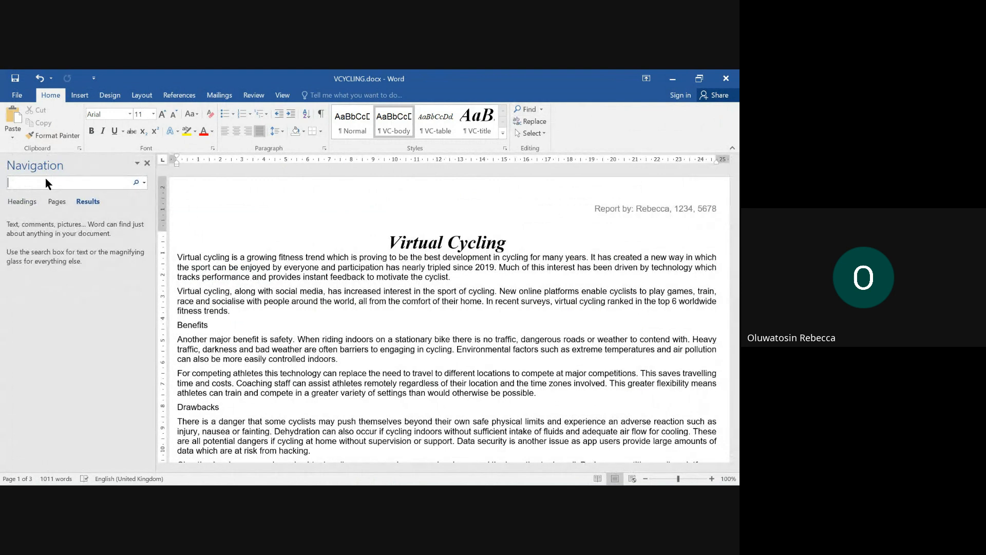
{"action": "key", "text": "ctrl+v"}
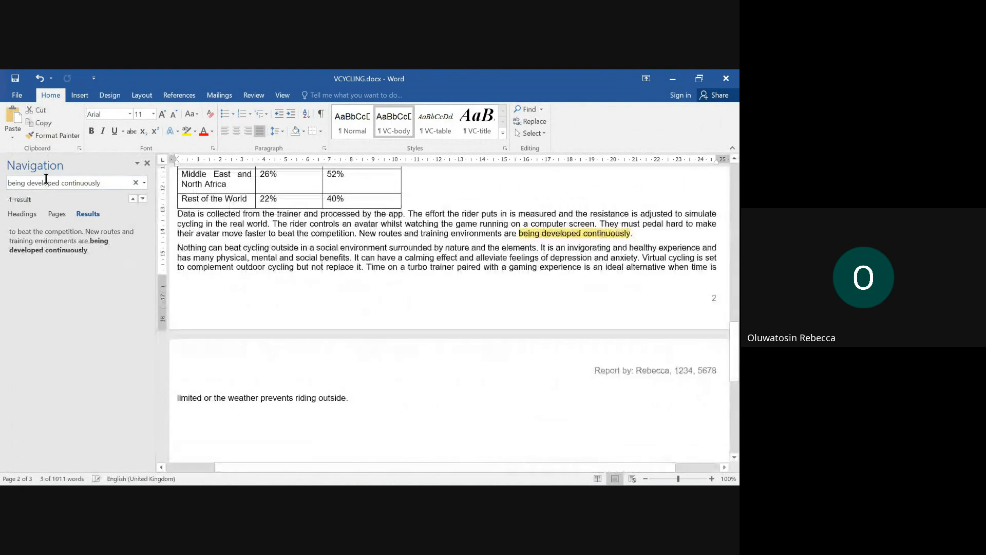
{"action": "left_click", "coordinate": [636, 226]}
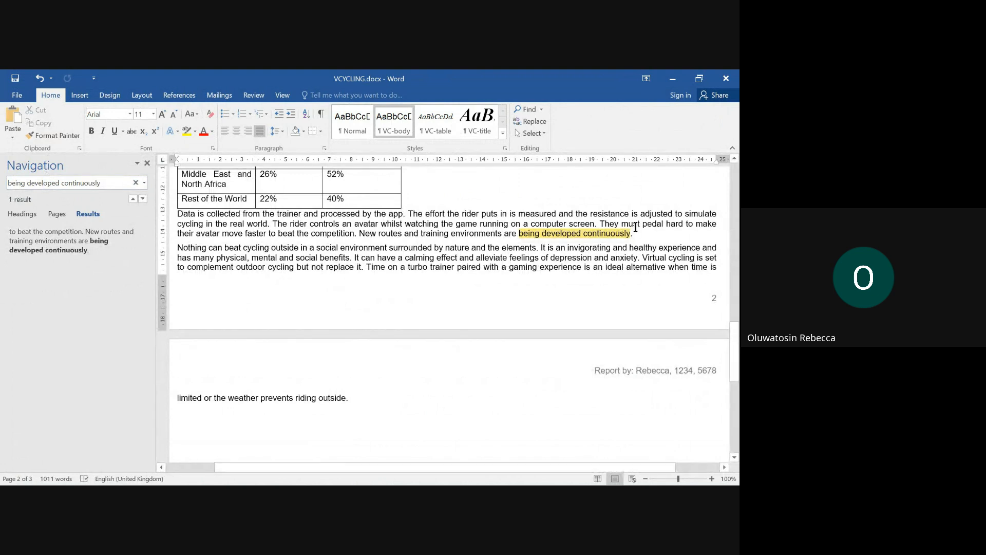
{"action": "left_click_drag", "start_coordinate": [635, 227], "coordinate": [177, 325]}
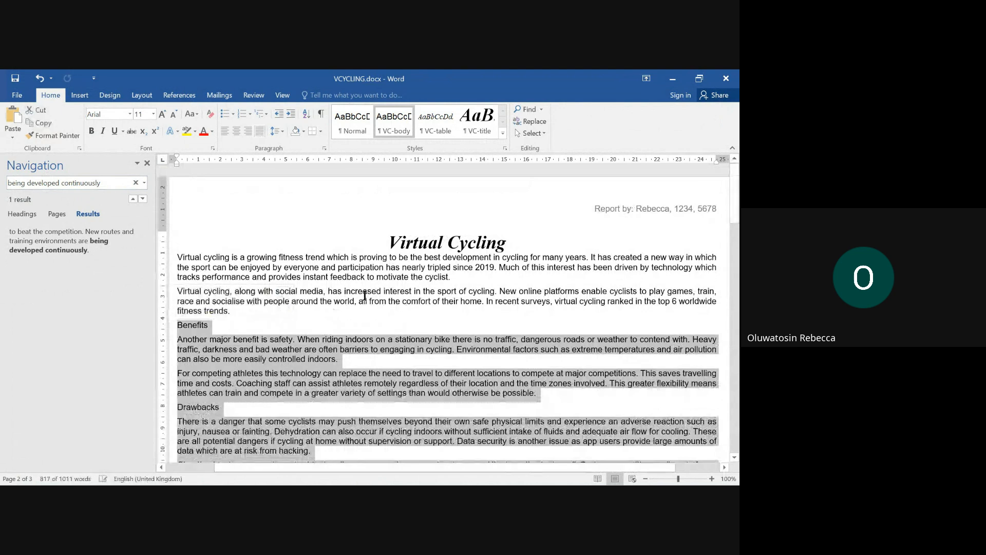
Check step 3's column layout requirements in the question paper in Edge, and return to VCYCLING.docx in Word.
{"action": "mouse_move", "coordinate": [424, 480]}
{"action": "left_click", "coordinate": [392, 442]}
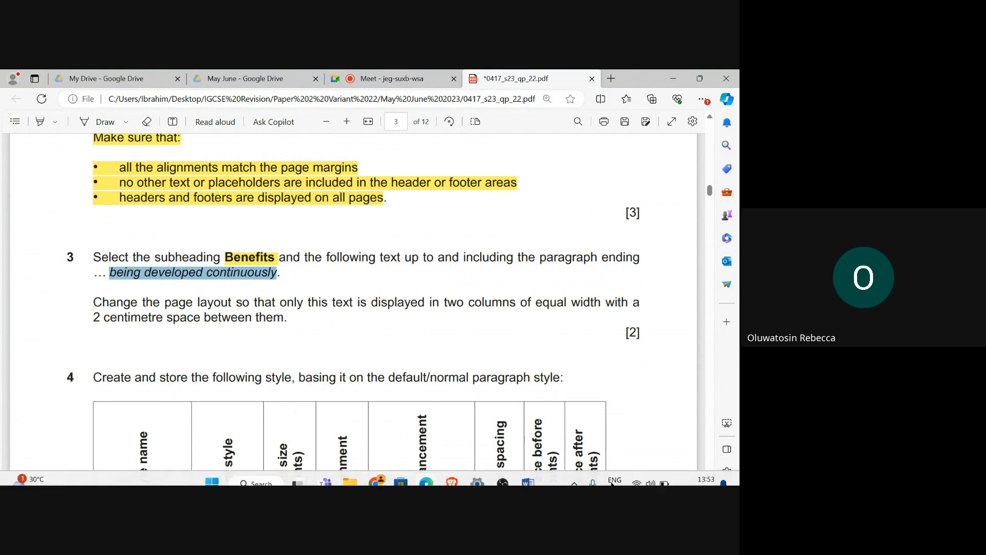
{"action": "mouse_move", "coordinate": [529, 475]}
{"action": "left_click", "coordinate": [586, 416]}
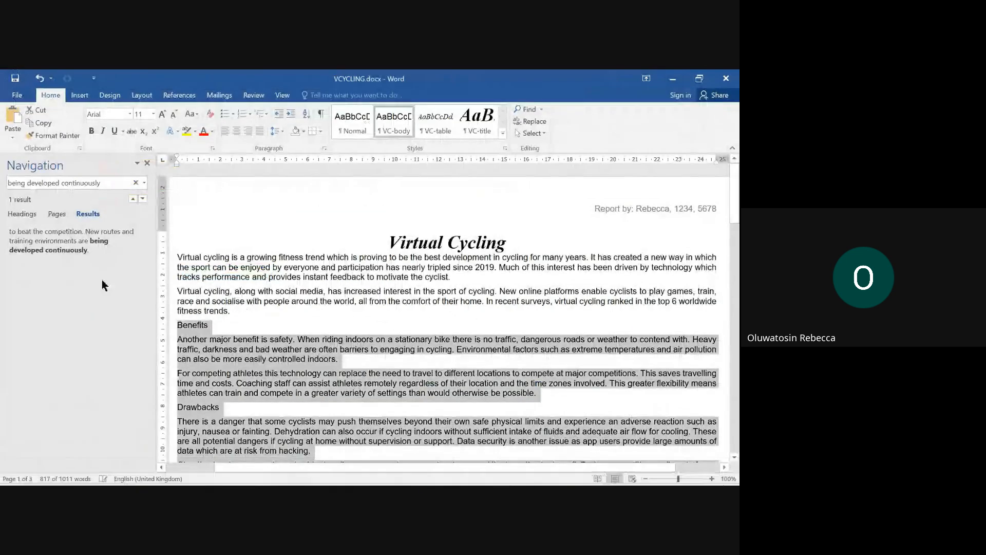
Close the Navigation pane, lay out the selected text in two equal-width columns with 2 cm spacing, and check the layout across the pages.
{"action": "left_click", "coordinate": [144, 92]}
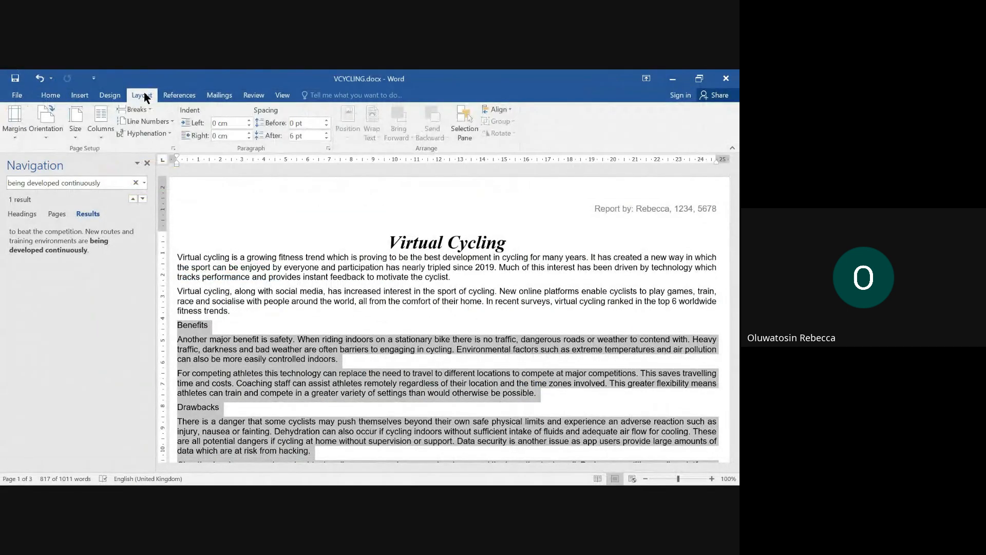
{"action": "left_click", "coordinate": [147, 162]}
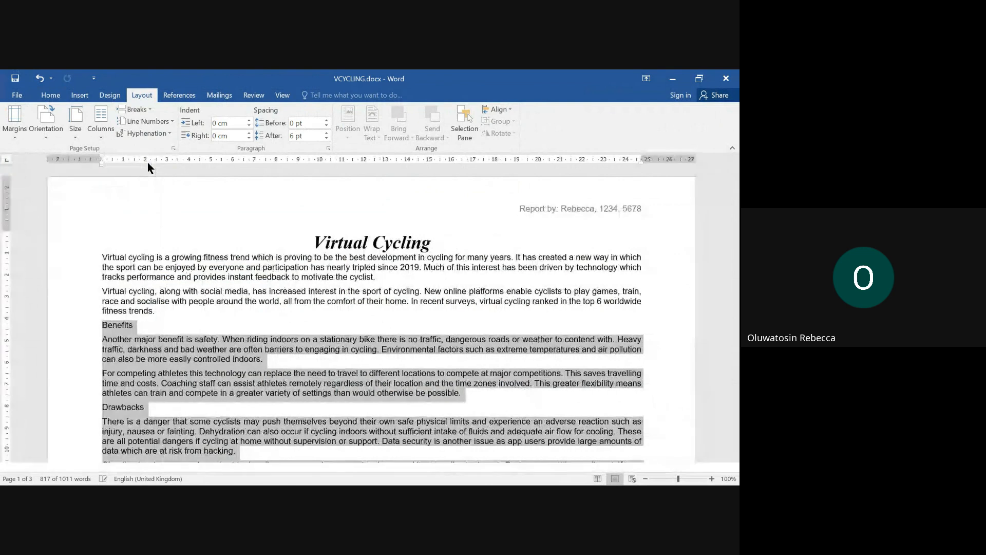
{"action": "left_click", "coordinate": [101, 134]}
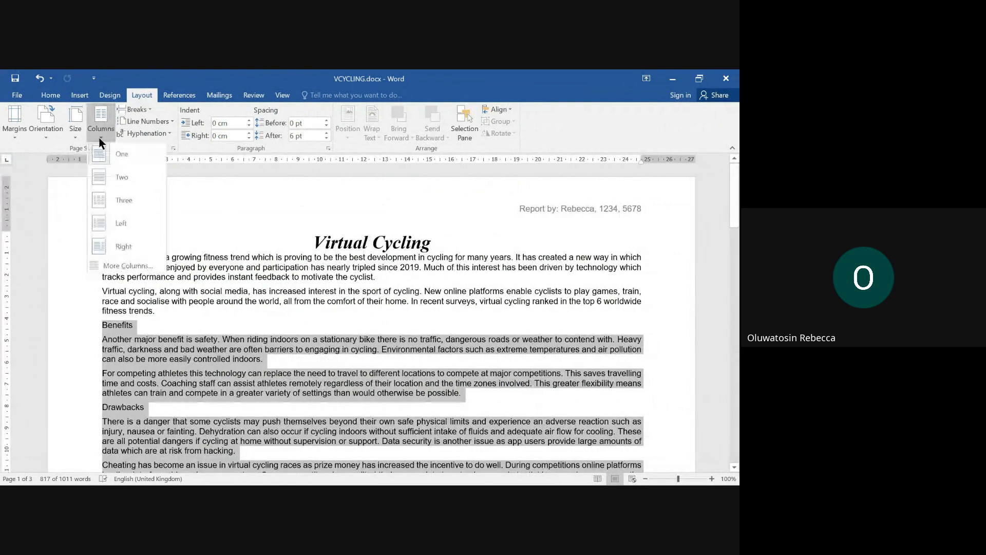
{"action": "left_click", "coordinate": [126, 267]}
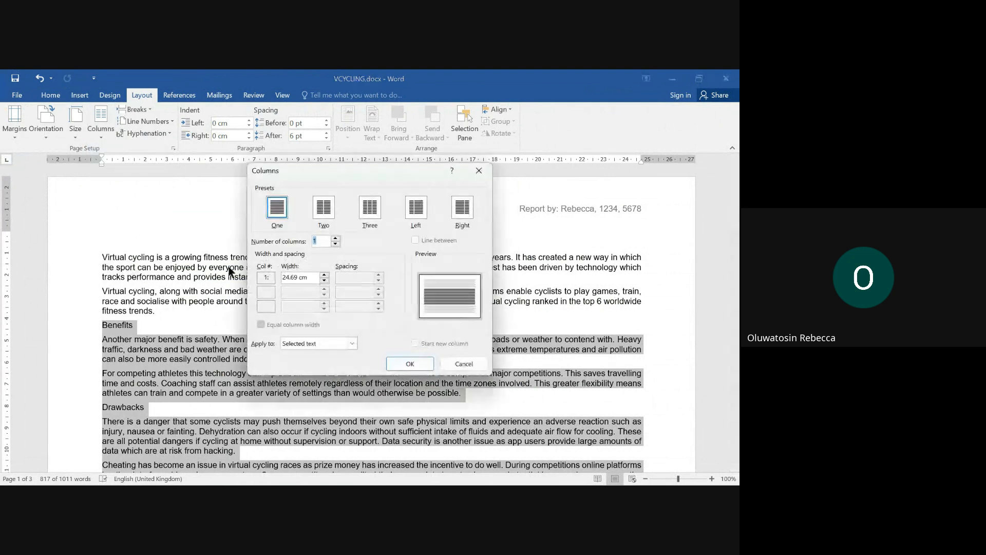
{"action": "left_click", "coordinate": [324, 208]}
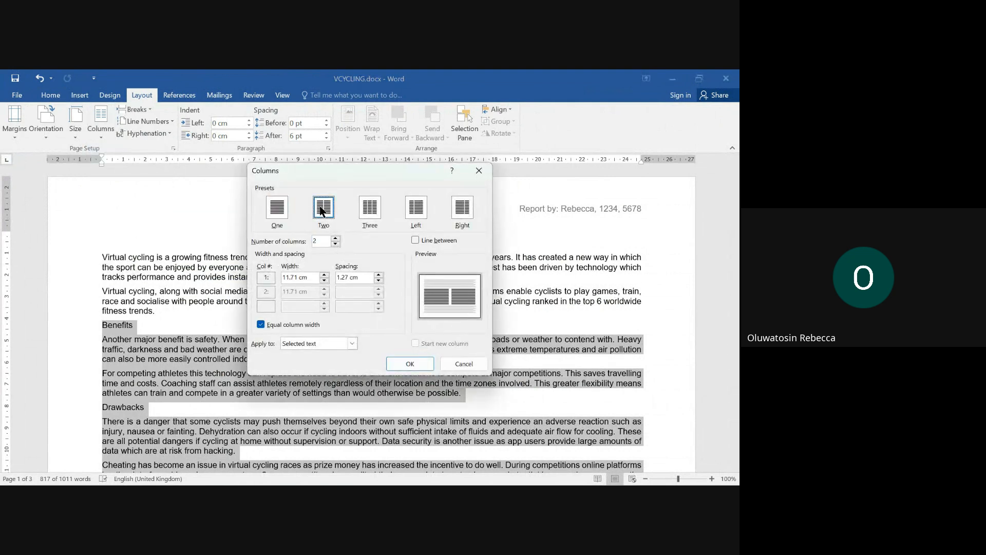
{"action": "left_click", "coordinate": [378, 275]}
{"action": "left_click", "coordinate": [379, 275]}
{"action": "left_click", "coordinate": [378, 274]}
{"action": "left_click", "coordinate": [379, 275]}
{"action": "left_click", "coordinate": [379, 275]}
{"action": "left_click", "coordinate": [379, 275]}
{"action": "left_click", "coordinate": [378, 275]}
{"action": "left_click", "coordinate": [378, 275]}
{"action": "left_click", "coordinate": [410, 363]}
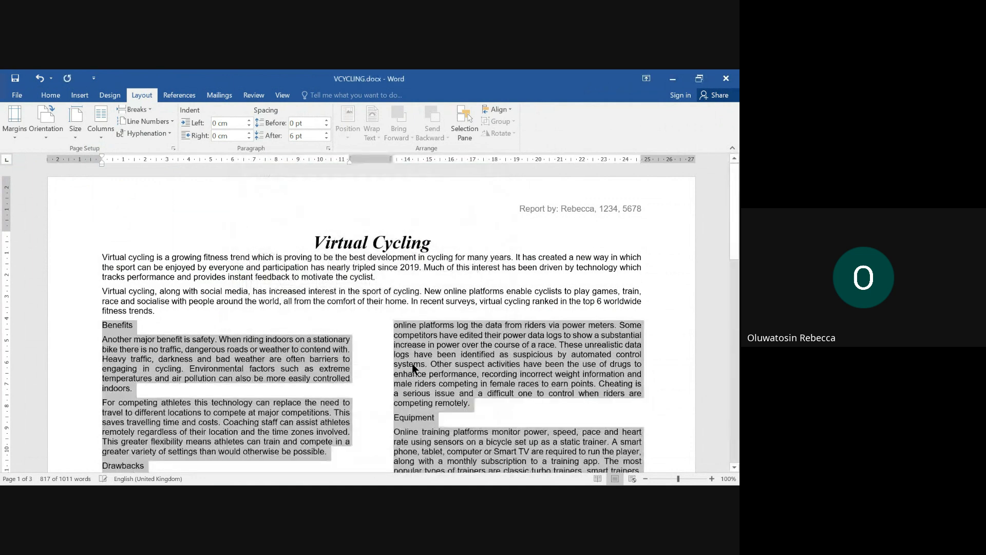
{"action": "scroll", "coordinate": [305, 328], "scroll_direction": "down", "scroll_amount": 1}
{"action": "scroll", "coordinate": [305, 327], "scroll_direction": "down", "scroll_amount": 15}
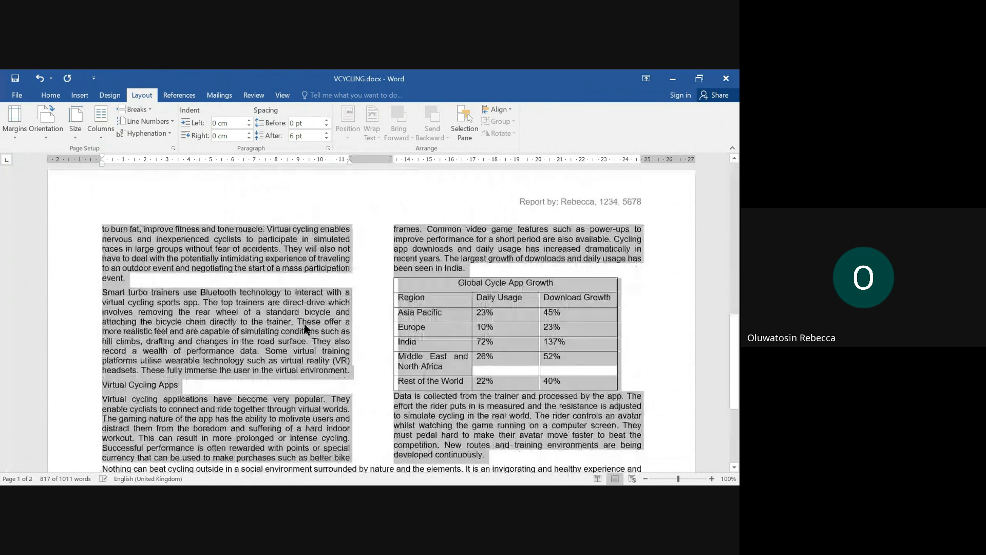
{"action": "scroll", "coordinate": [305, 327], "scroll_direction": "down", "scroll_amount": 3}
{"action": "scroll", "coordinate": [315, 322], "scroll_direction": "up", "scroll_amount": 4}
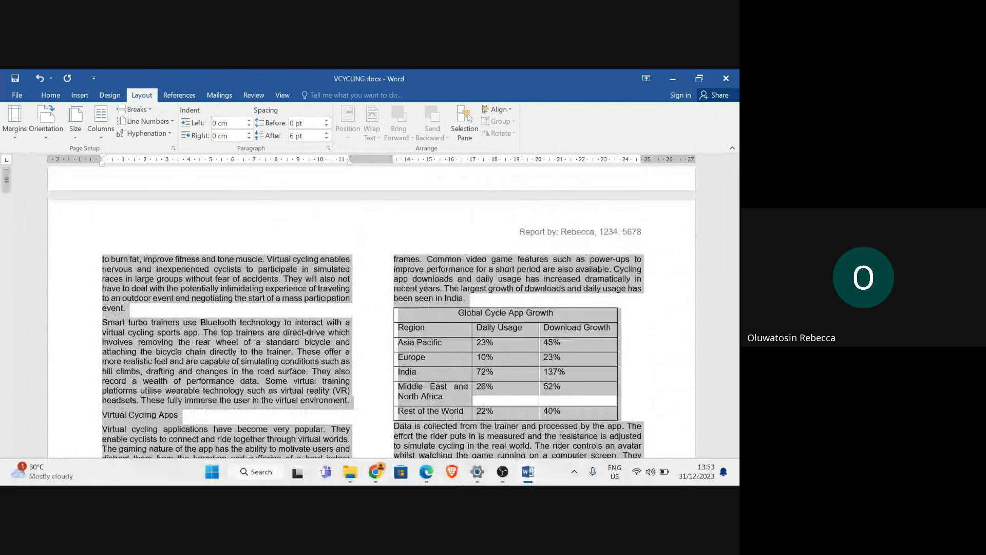
Switch to the question paper in Edge and highlight all of step 3's instructions as completed.
{"action": "mouse_move", "coordinate": [427, 472]}
{"action": "left_click", "coordinate": [368, 432]}
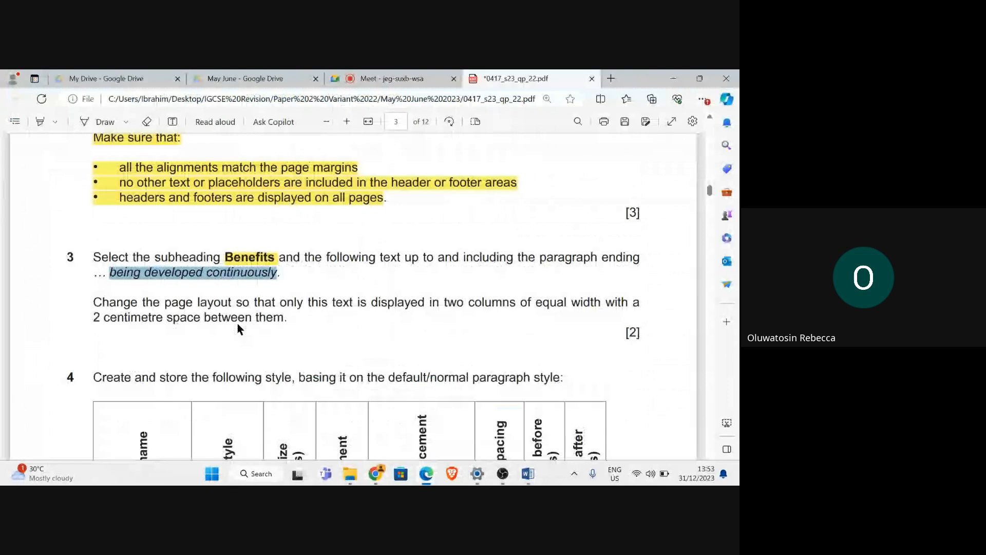
{"action": "left_click", "coordinate": [40, 121]}
{"action": "left_click_drag", "start_coordinate": [91, 255], "coordinate": [301, 322]}
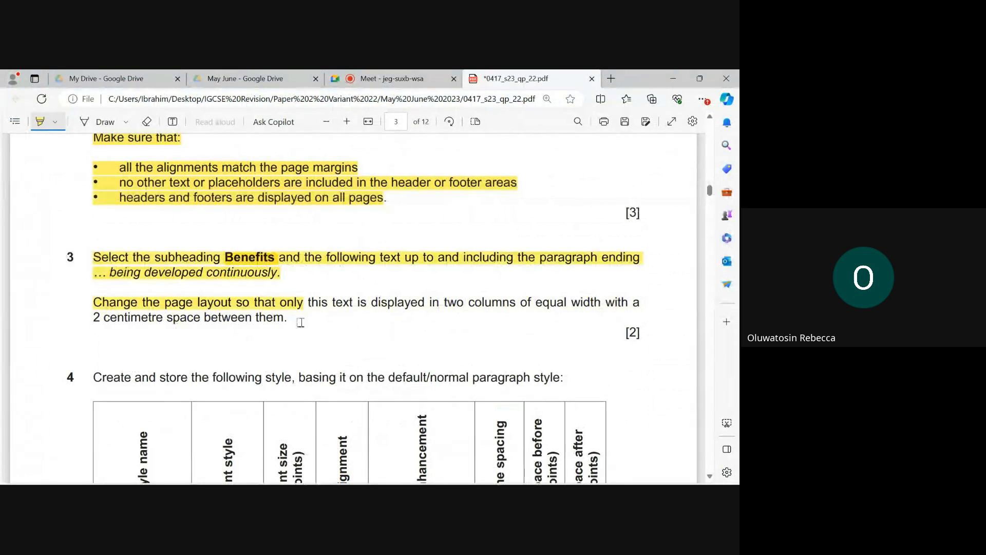
Turn off highlighting, copy the style name "VC-subhead" from step 4's table, and read the rest of that step.
{"action": "scroll", "coordinate": [301, 324], "scroll_direction": "down", "scroll_amount": 6}
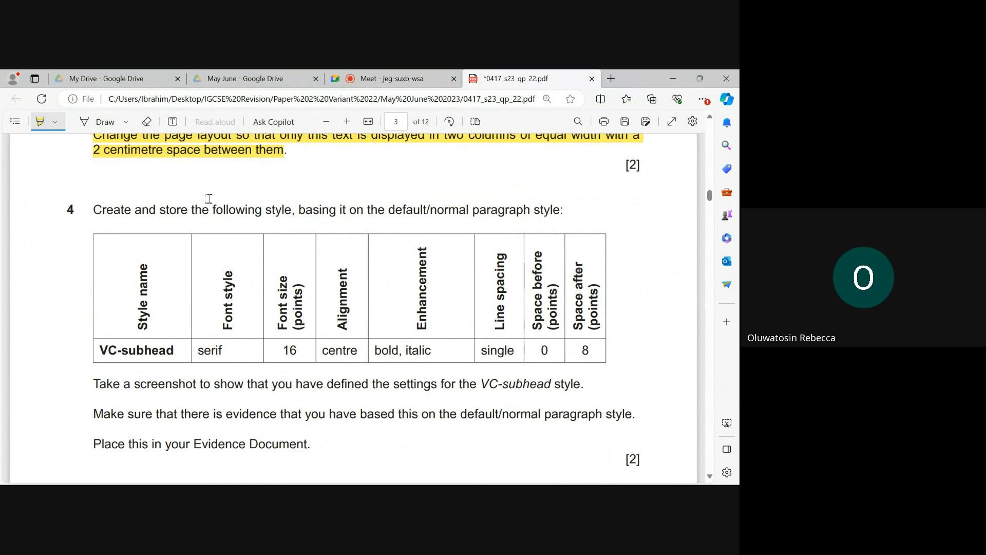
{"action": "left_click", "coordinate": [42, 122]}
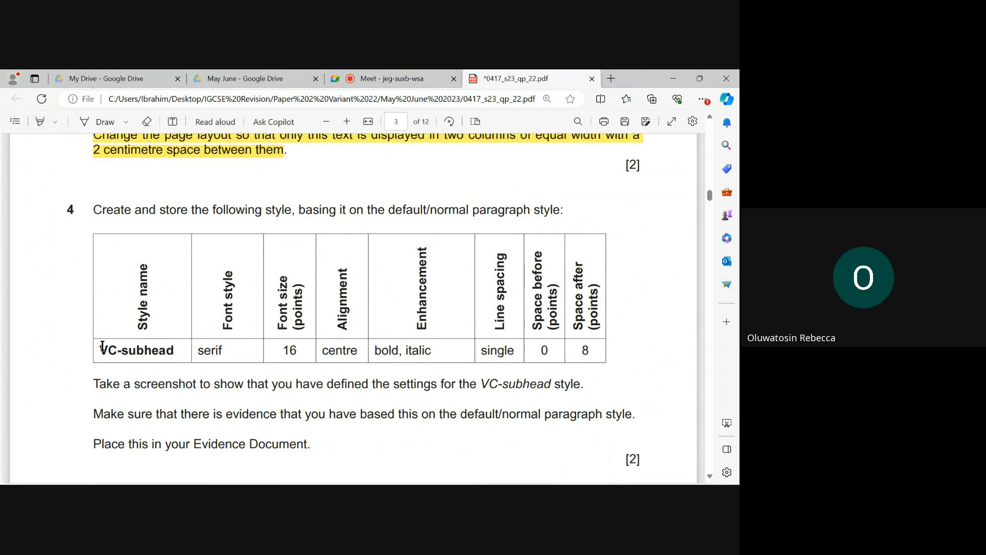
{"action": "left_click_drag", "start_coordinate": [102, 352], "coordinate": [179, 357]}
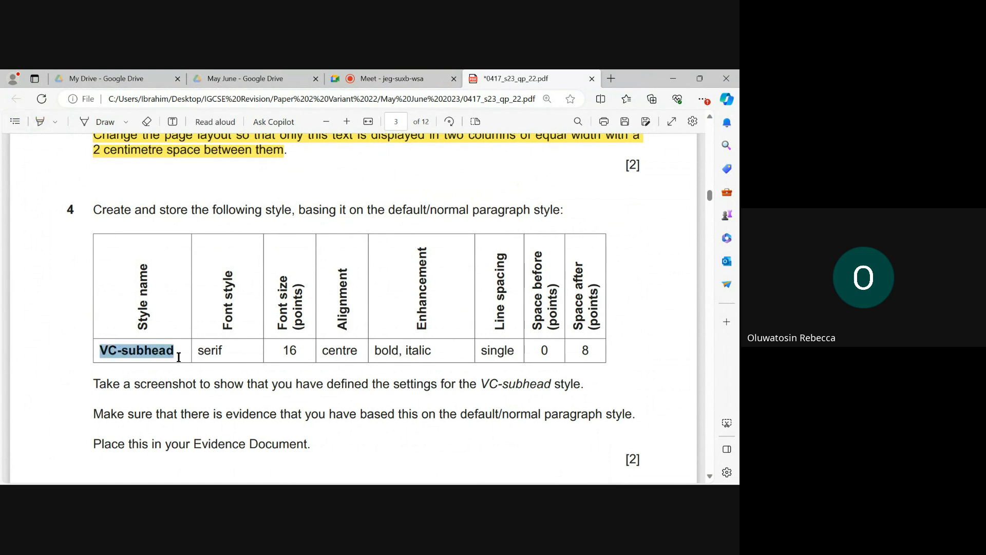
{"action": "right_click", "coordinate": [142, 353]}
{"action": "left_click", "coordinate": [218, 187]}
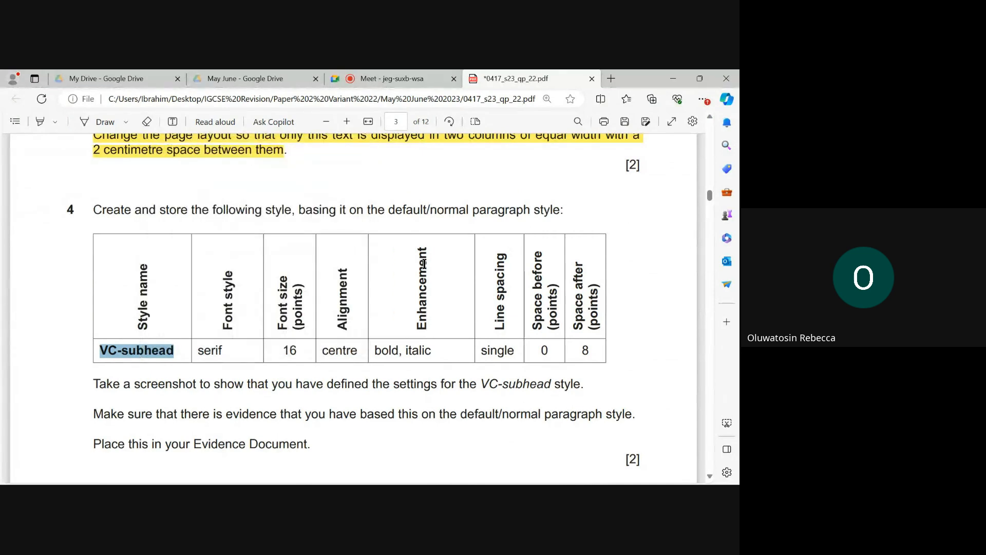
{"action": "left_click", "coordinate": [424, 267]}
{"action": "scroll", "coordinate": [368, 379], "scroll_direction": "down", "scroll_amount": 1}
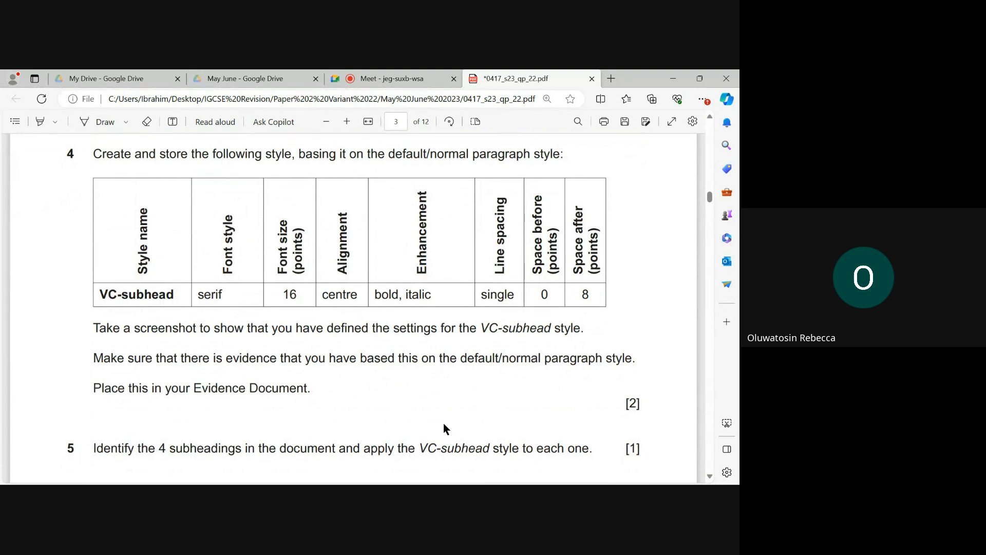
Switch to VCYCLING.docx in Word and add two blank paragraphs after the document's last paragraph.
{"action": "mouse_move", "coordinate": [533, 484]}
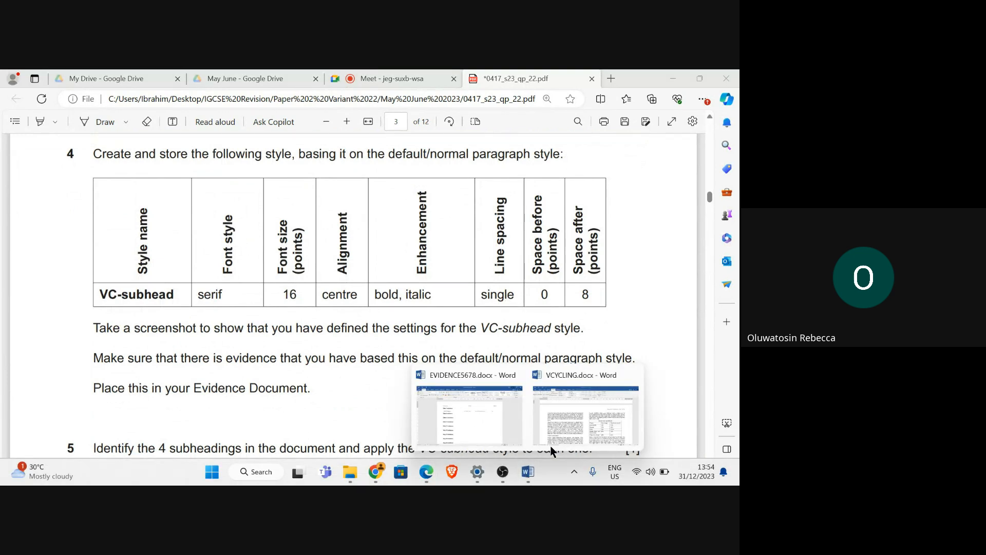
{"action": "left_click", "coordinate": [559, 437]}
{"action": "left_click", "coordinate": [286, 283]}
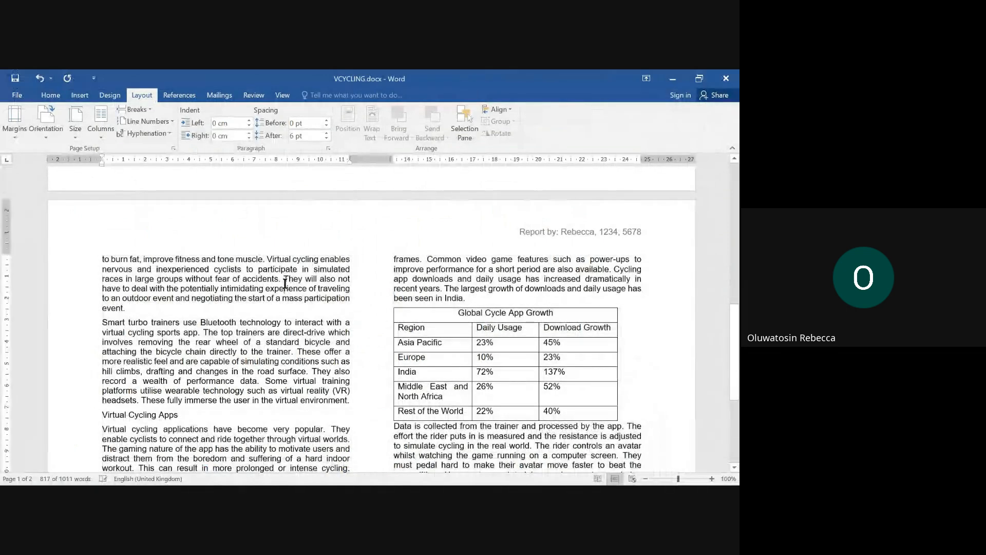
{"action": "scroll", "coordinate": [421, 331], "scroll_direction": "down", "scroll_amount": 6}
{"action": "left_click", "coordinate": [304, 343]}
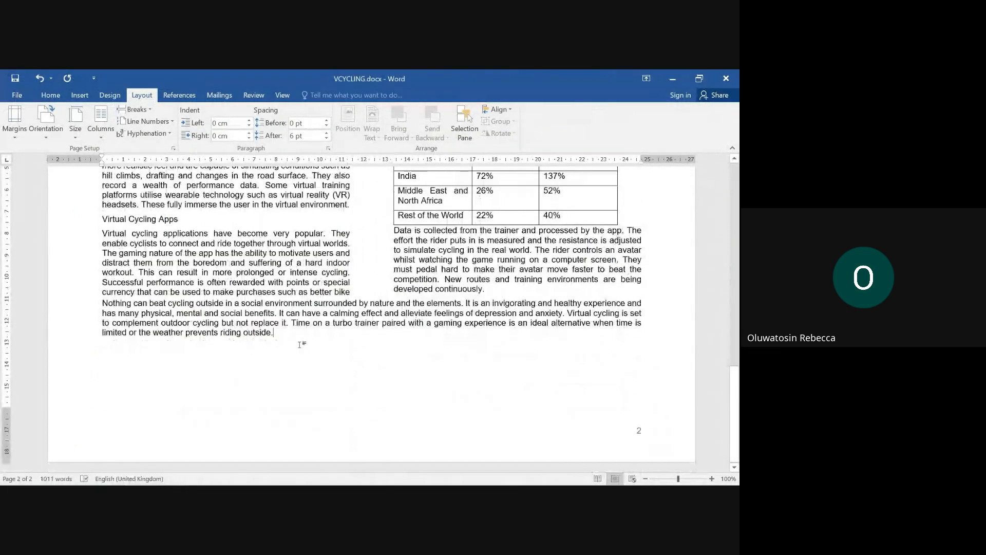
{"action": "key", "text": "Return"}
{"action": "key", "text": "Return"}
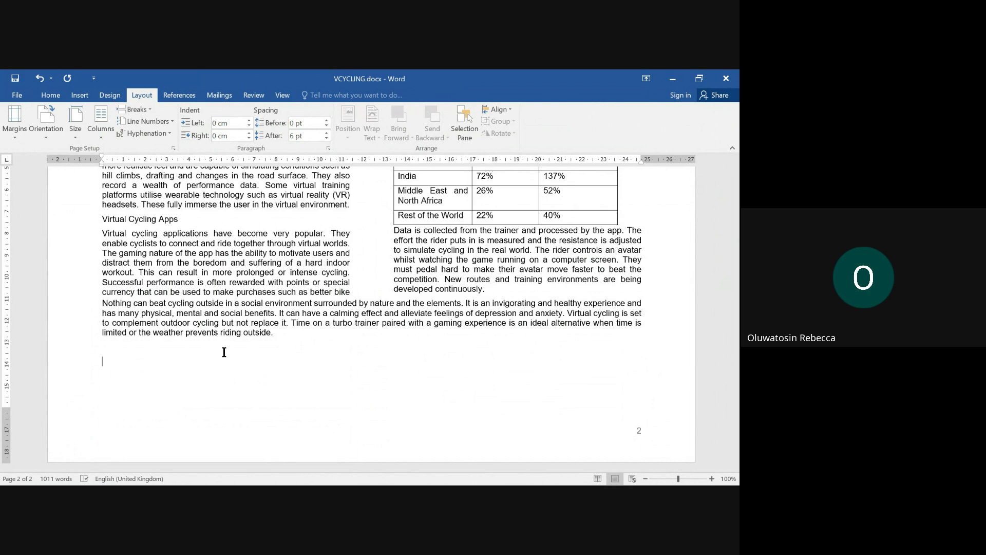
Start creating a new paragraph style, name it VC-subhead, and base it on the Normal style.
{"action": "left_click", "coordinate": [50, 97]}
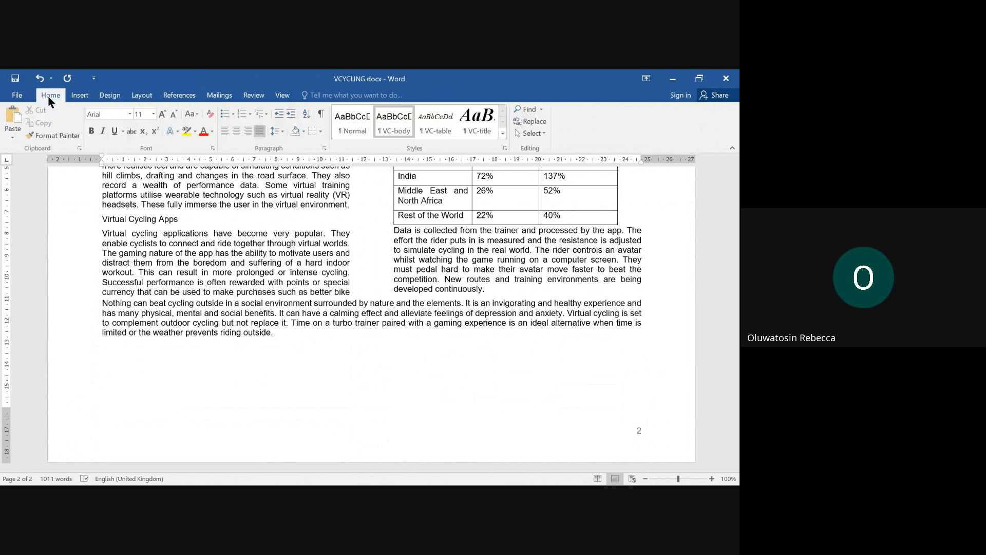
{"action": "right_click", "coordinate": [391, 127]}
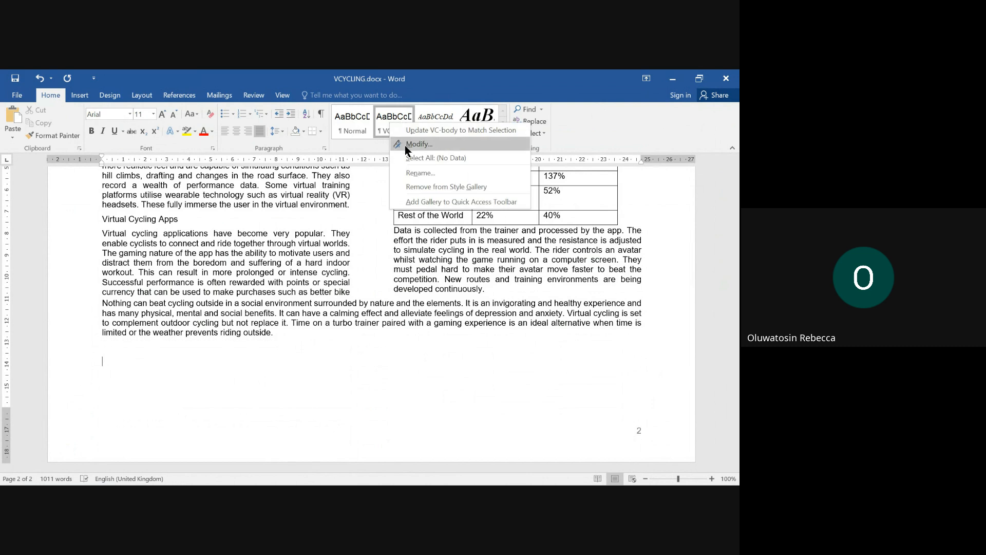
{"action": "key", "text": "Escape"}
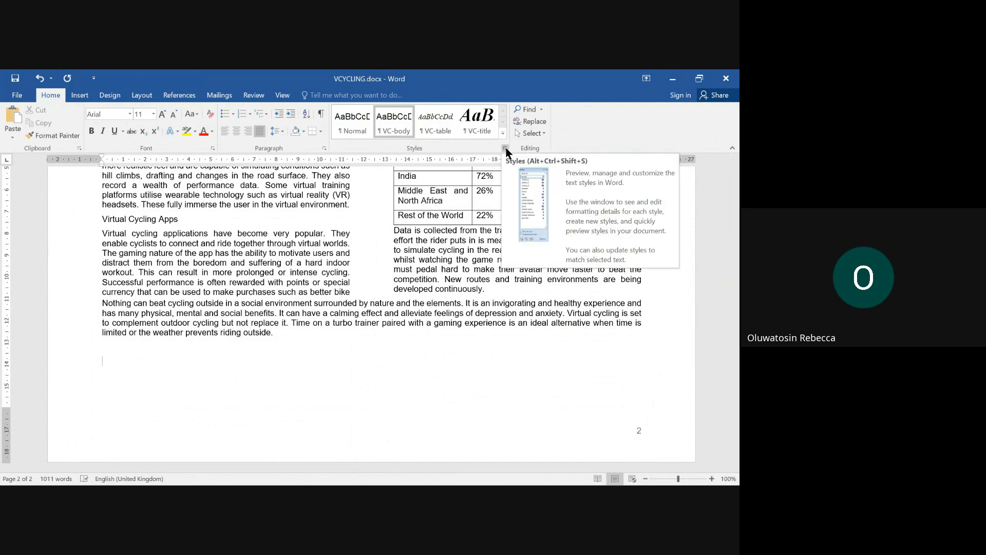
{"action": "left_click", "coordinate": [505, 149]}
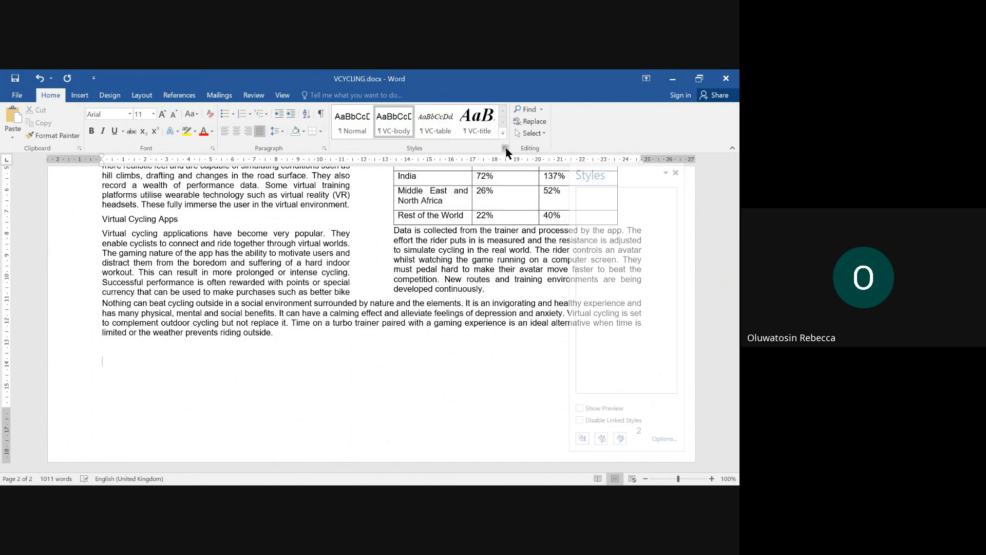
{"action": "left_click", "coordinate": [582, 439]}
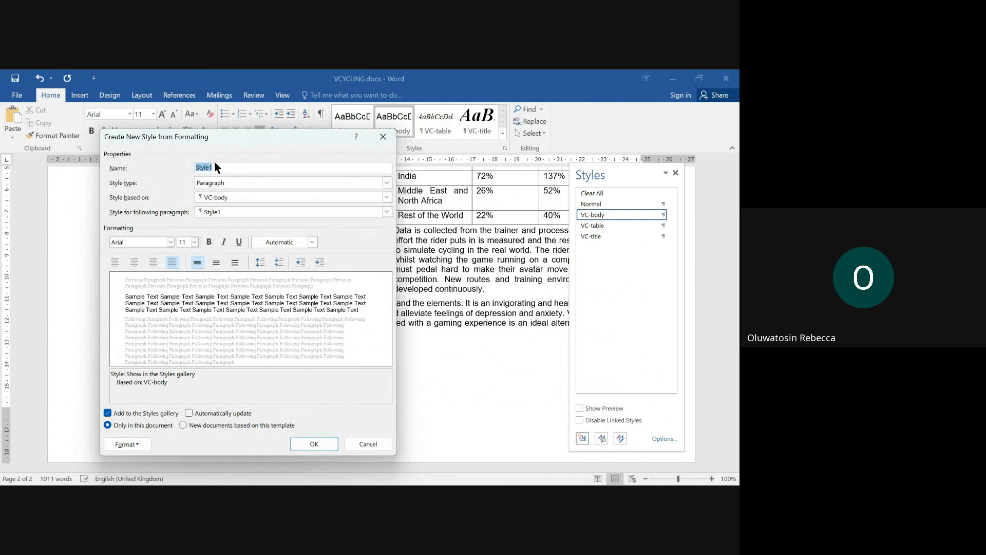
{"action": "type", "text": "VC-subhead"}
{"action": "left_click", "coordinate": [387, 197]}
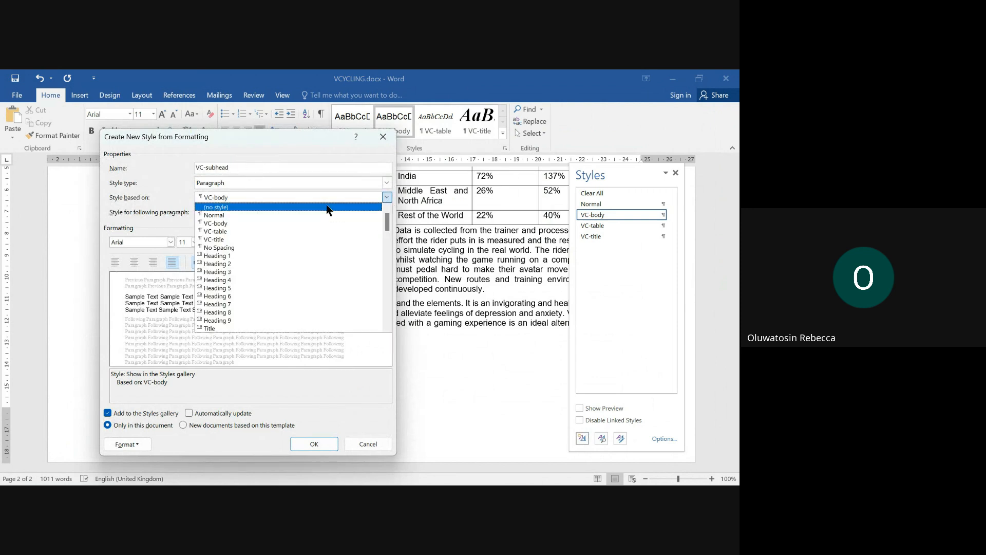
{"action": "left_click", "coordinate": [223, 217]}
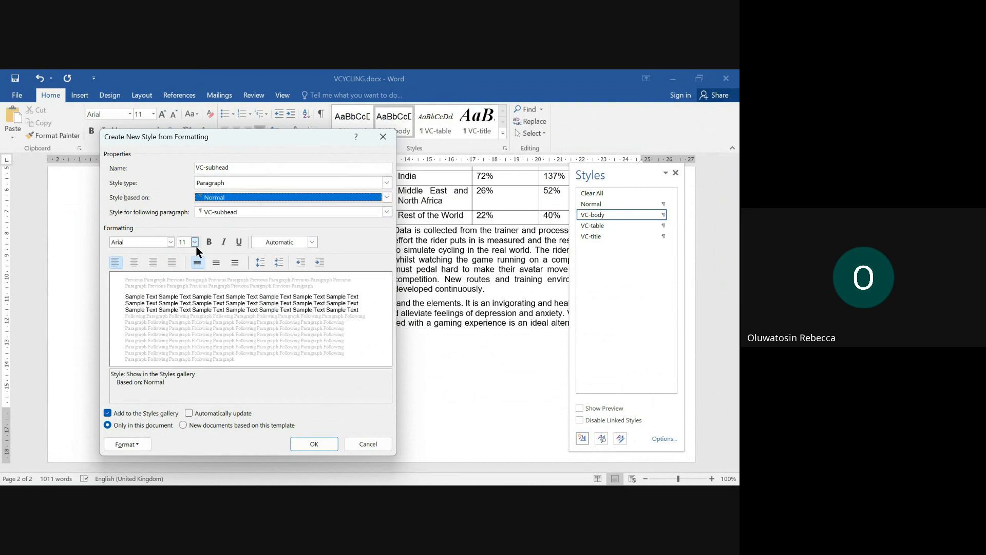
Format the VC-subhead style as Times New Roman, 16 pt, centred, bold and italic.
{"action": "left_click", "coordinate": [181, 243]}
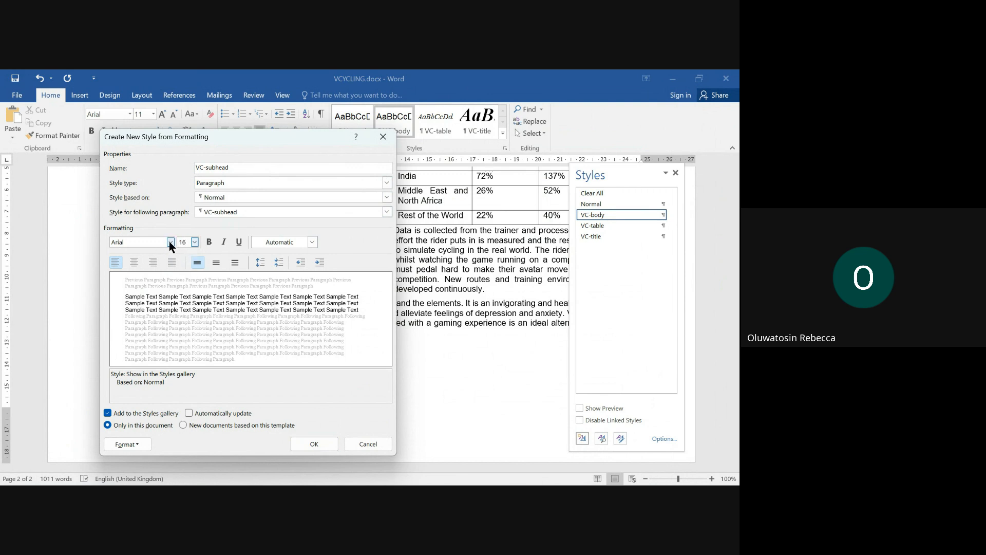
{"action": "left_click", "coordinate": [169, 241]}
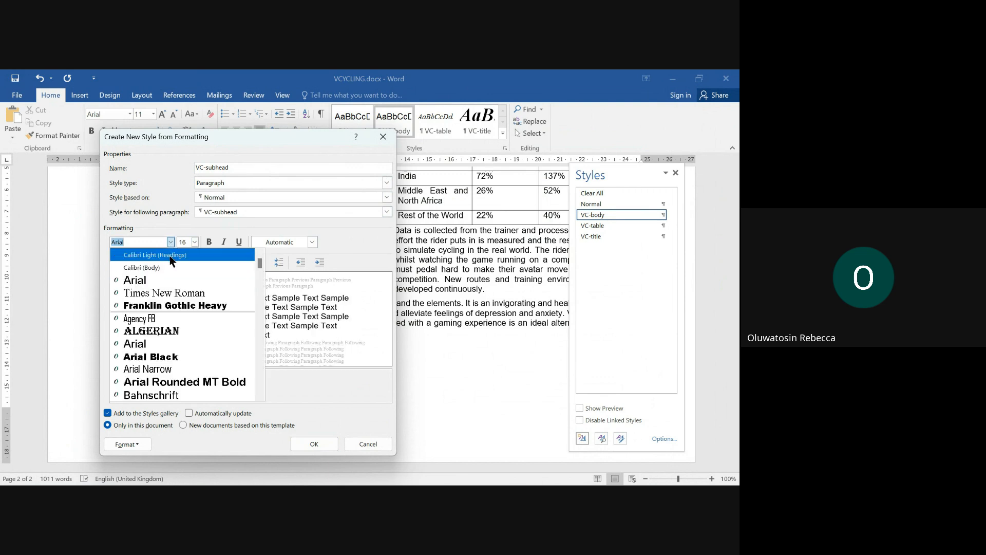
{"action": "left_click", "coordinate": [171, 295]}
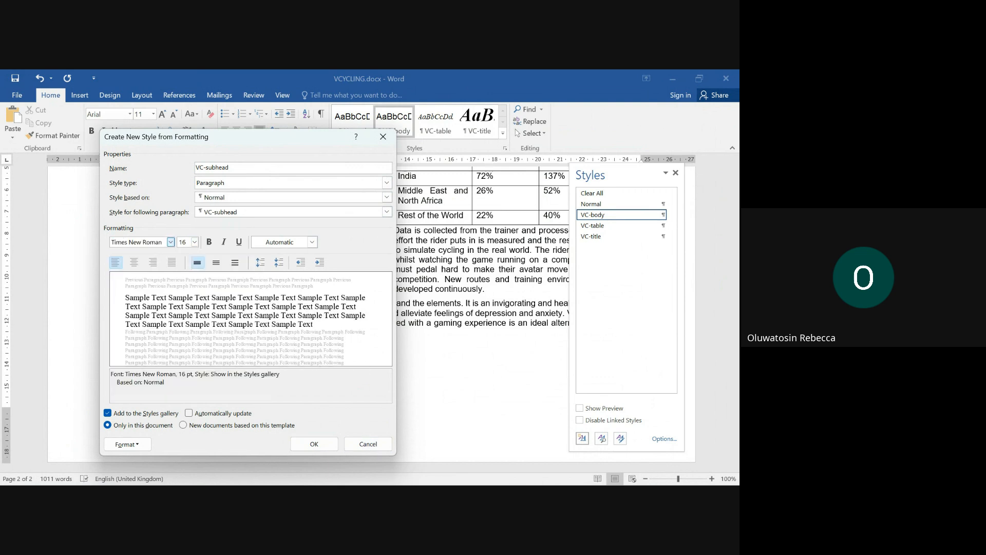
{"action": "mouse_move", "coordinate": [426, 472]}
{"action": "mouse_move", "coordinate": [370, 411]}
{"action": "left_click", "coordinate": [134, 264]}
{"action": "left_click", "coordinate": [209, 242]}
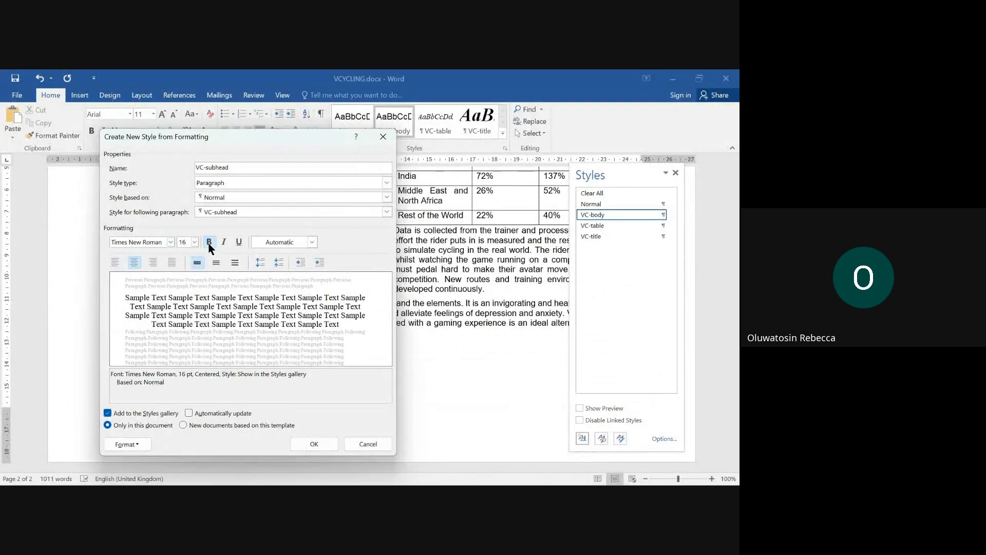
{"action": "left_click", "coordinate": [221, 241]}
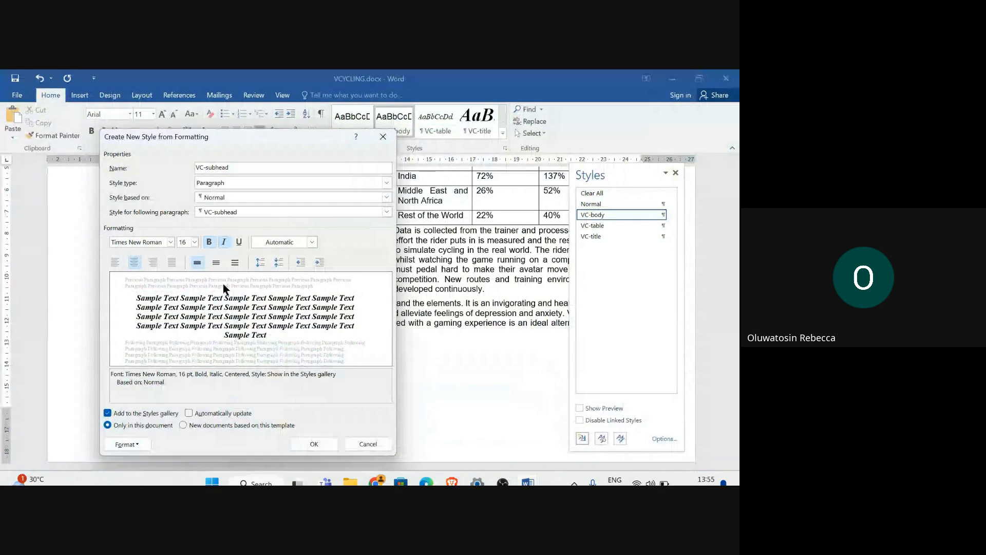
Set the VC-subhead style's paragraph spacing to 8 pt after.
{"action": "left_click", "coordinate": [136, 446]}
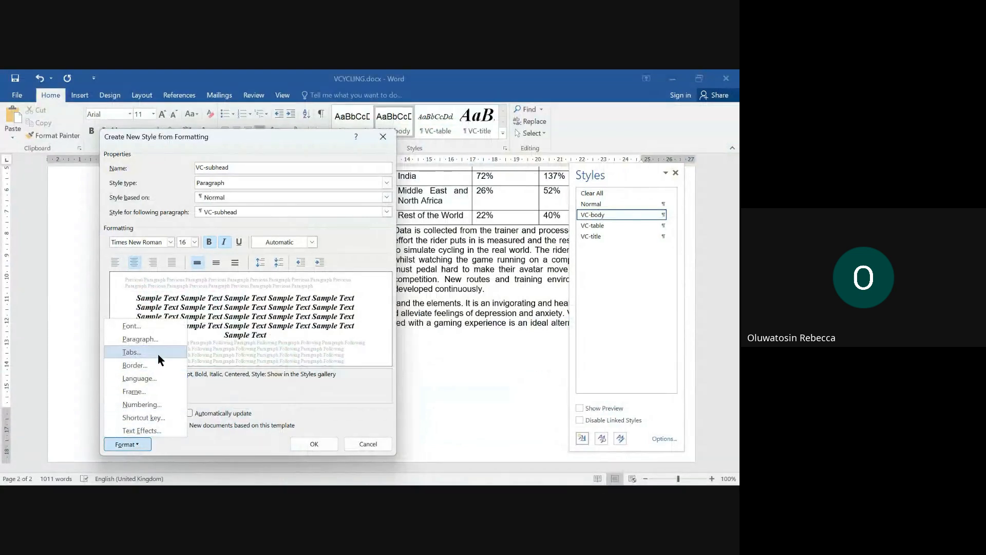
{"action": "left_click", "coordinate": [149, 339]}
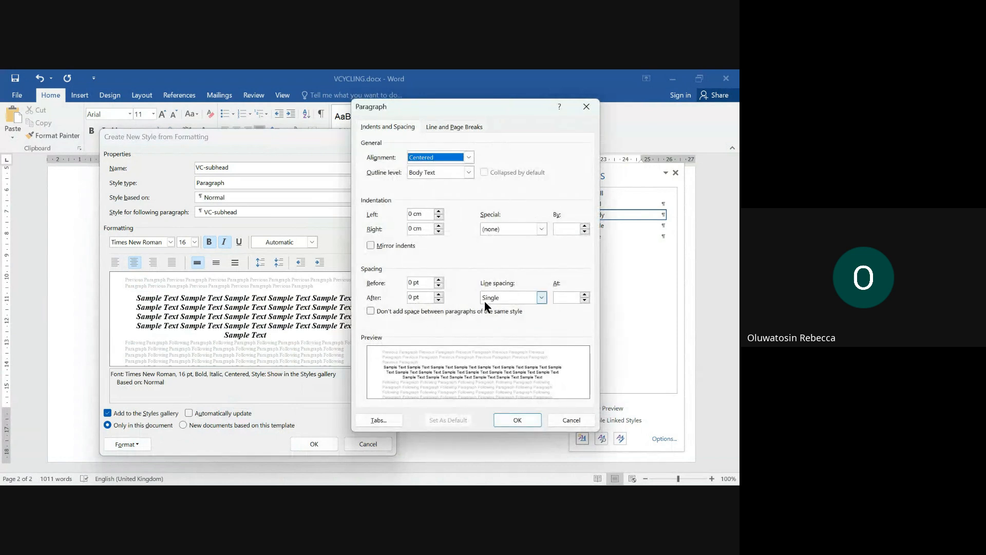
{"action": "left_click", "coordinate": [411, 297]}
{"action": "key", "text": "Delete"}
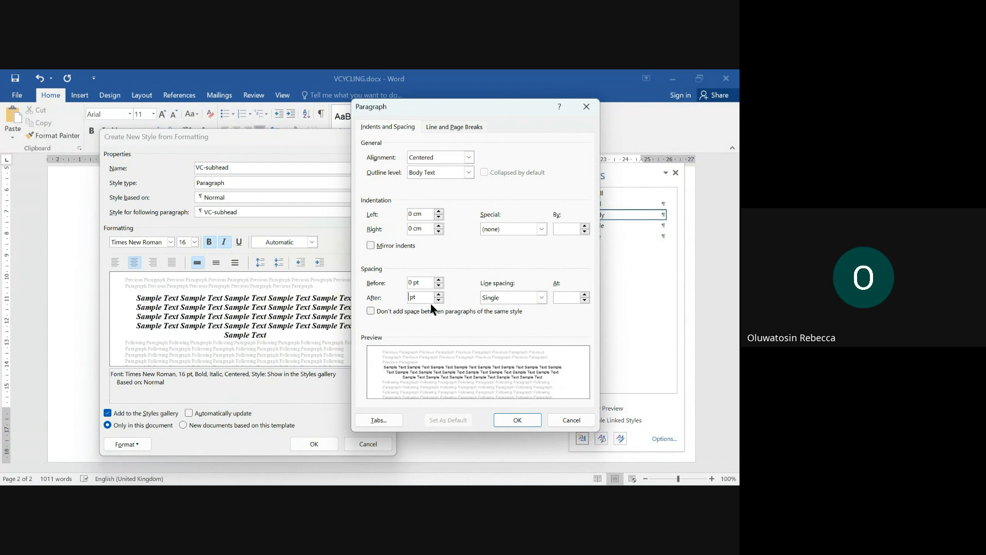
{"action": "left_click", "coordinate": [518, 418]}
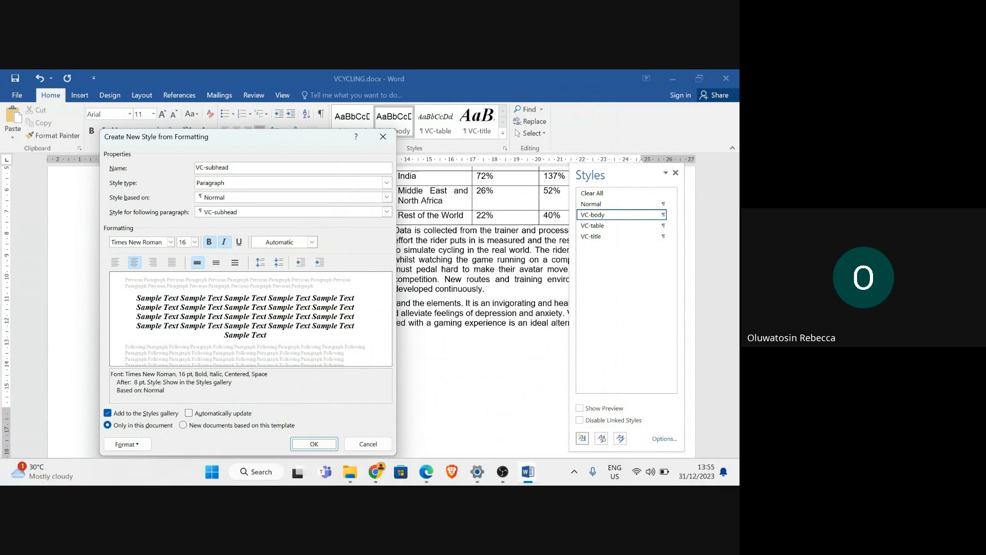
Recheck step 4's style requirements in the question paper in Edge and return to VCYCLING.docx in Word.
{"action": "mouse_move", "coordinate": [426, 472]}
{"action": "left_click", "coordinate": [324, 421]}
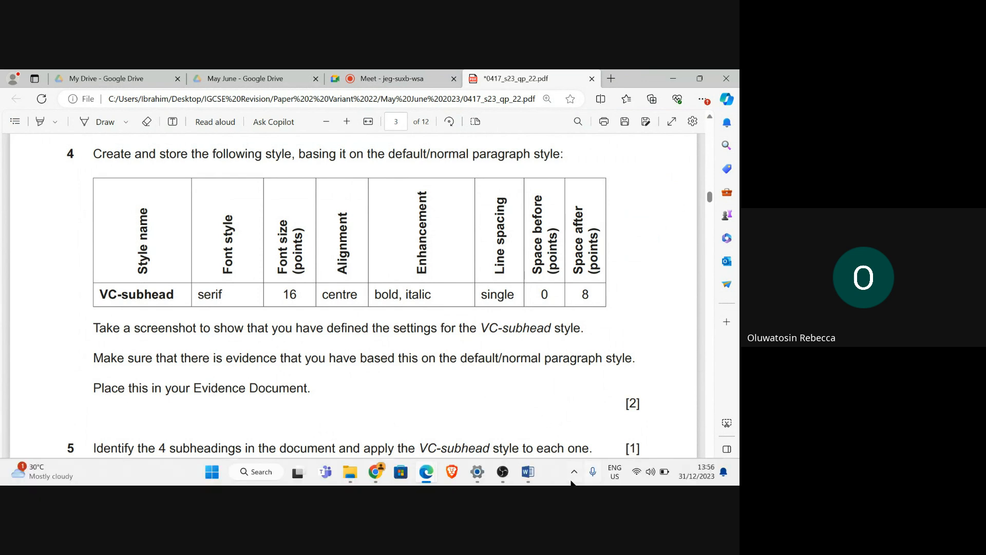
{"action": "mouse_move", "coordinate": [534, 481]}
{"action": "left_click", "coordinate": [554, 426]}
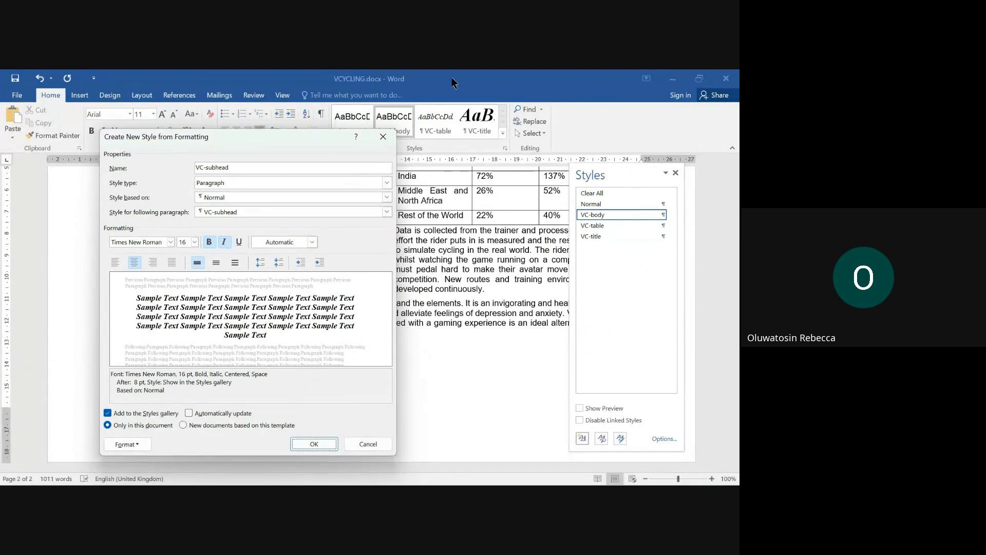
Capture a screenshot of the VC-subhead style definition dialog and create the style.
{"action": "key", "text": "super+shift+s"}
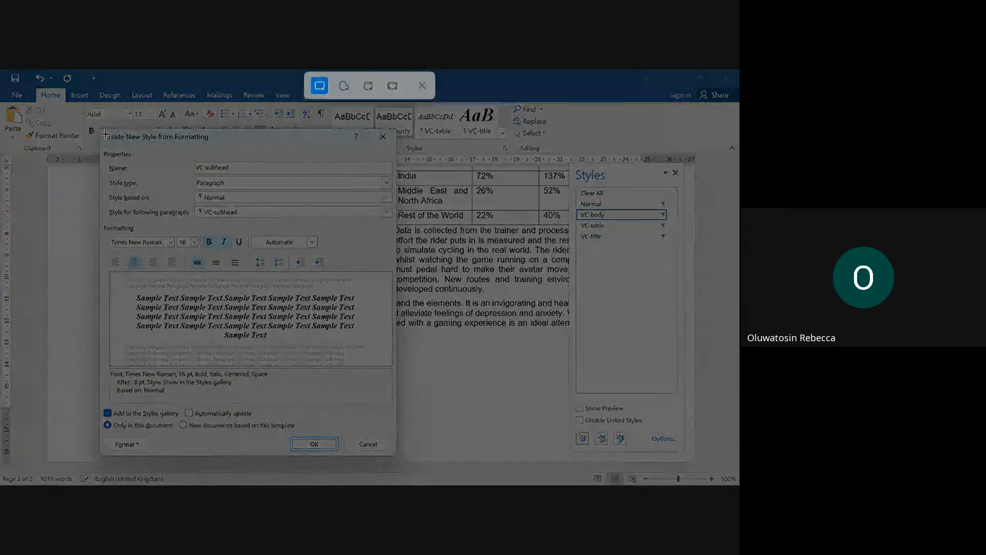
{"action": "left_click_drag", "start_coordinate": [99, 127], "coordinate": [400, 455]}
{"action": "left_click", "coordinate": [315, 444]}
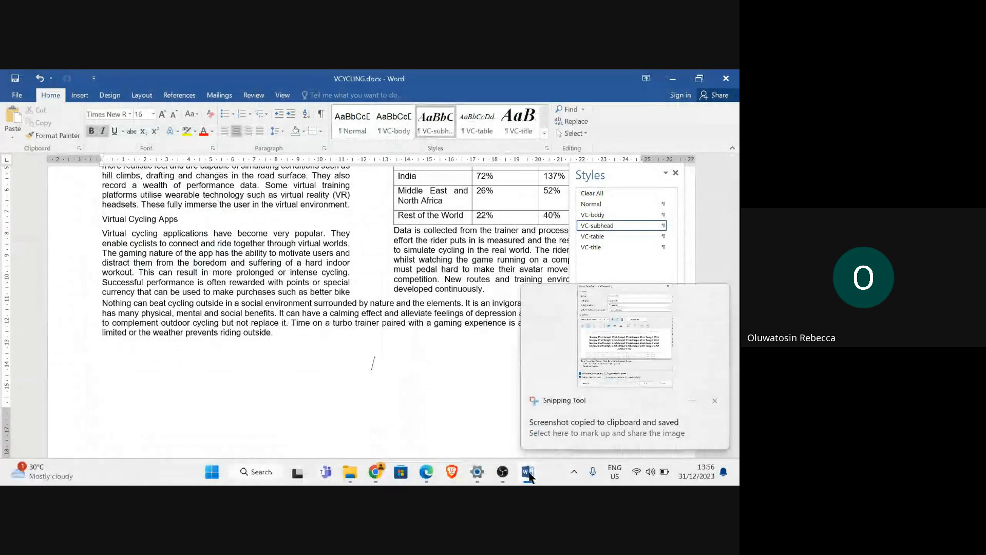
Paste the screenshot under "Step 4 evidence:" in EVIDENCE5678.docx and return to VCYCLING.docx.
{"action": "mouse_move", "coordinate": [528, 473]}
{"action": "left_click", "coordinate": [467, 406]}
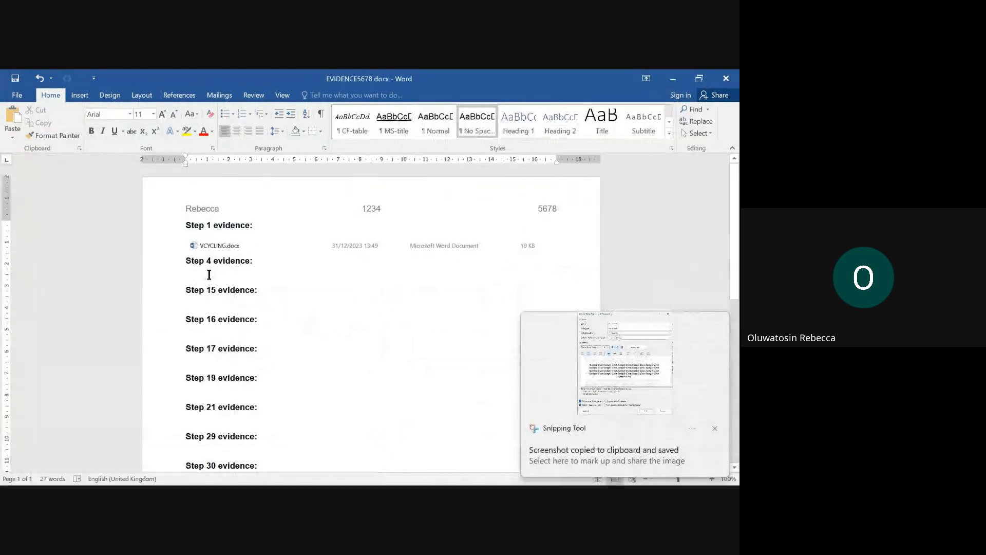
{"action": "key", "text": "ctrl+v"}
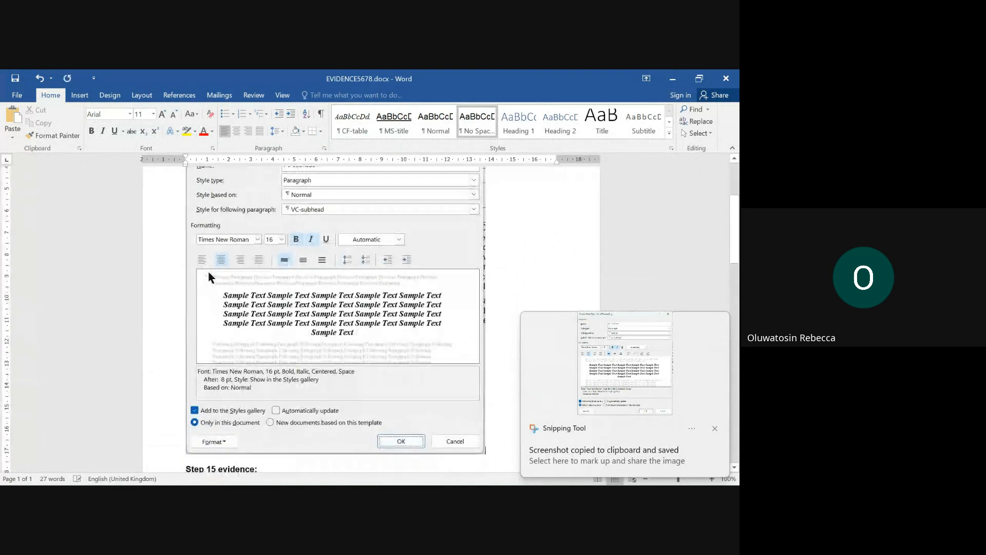
{"action": "left_click", "coordinate": [672, 78]}
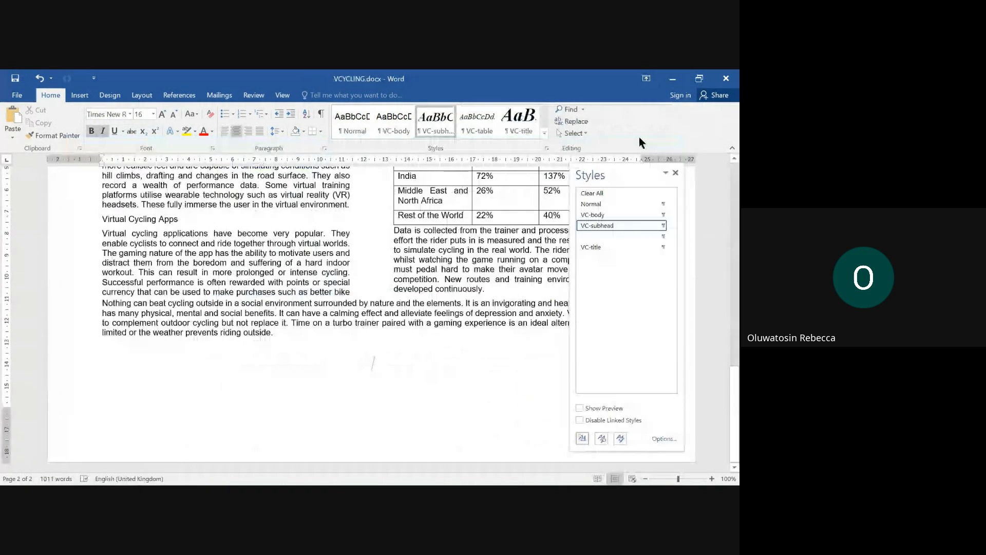
Review the VC-subhead style's settings, and read step 5 of the question paper in Edge.
{"action": "mouse_move", "coordinate": [612, 232]}
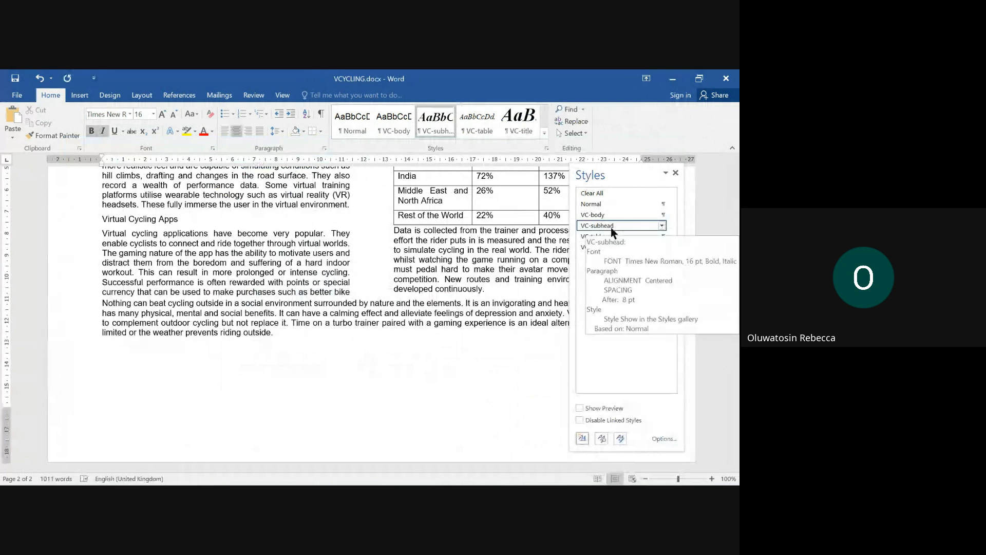
{"action": "mouse_move", "coordinate": [382, 482]}
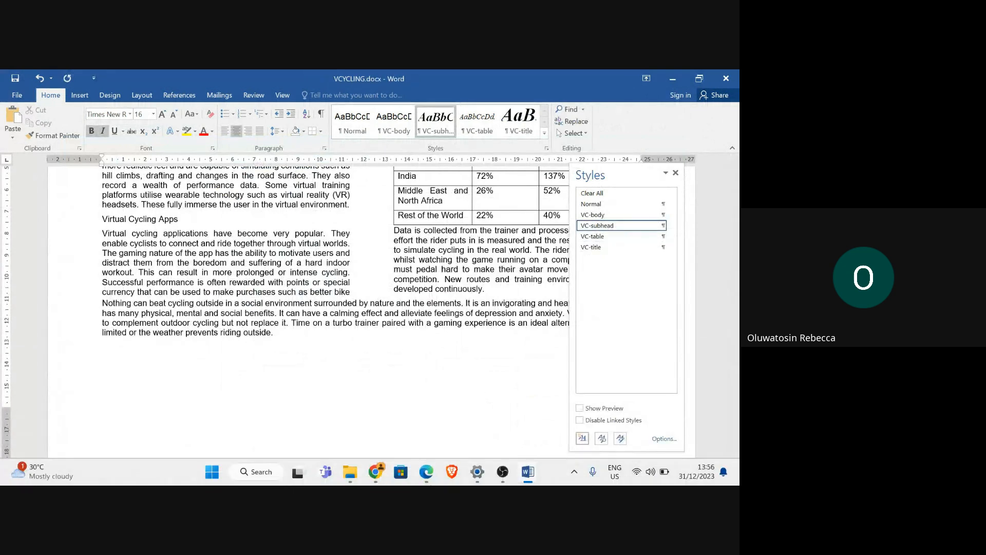
{"action": "mouse_move", "coordinate": [425, 478]}
{"action": "left_click", "coordinate": [366, 414]}
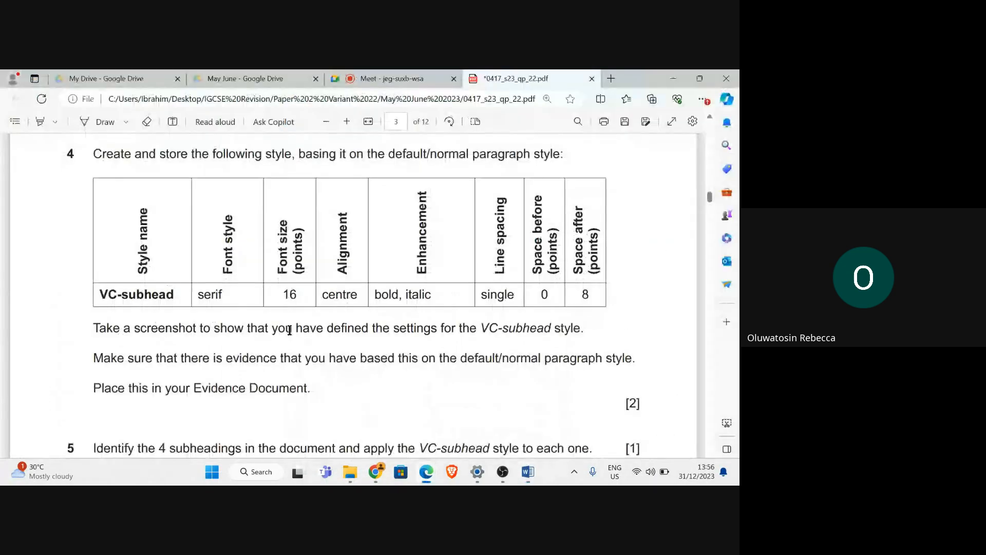
{"action": "scroll", "coordinate": [262, 306], "scroll_direction": "down", "scroll_amount": 4}
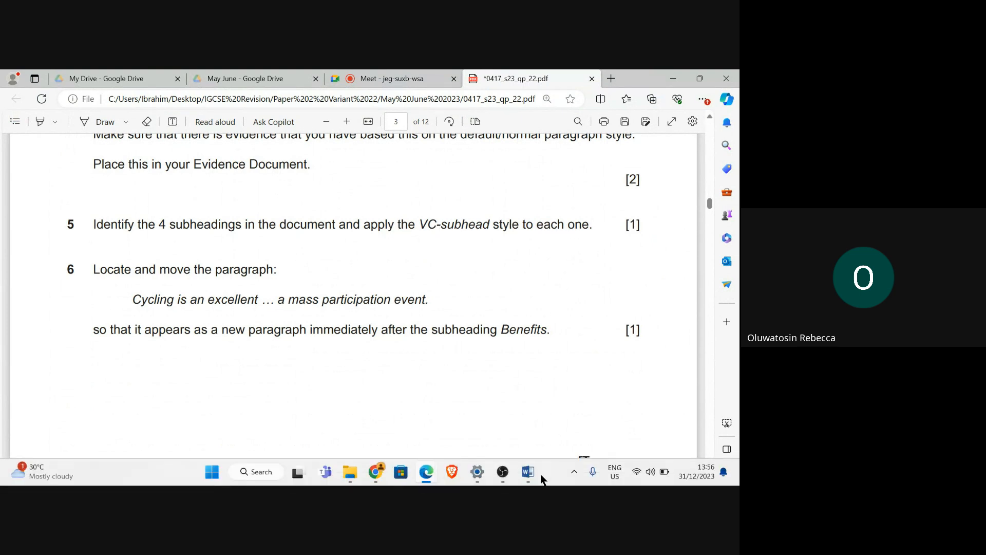
Switch to VCYCLING.docx in Word and move the Styles pane farther away from the text.
{"action": "mouse_move", "coordinate": [531, 475]}
{"action": "left_click", "coordinate": [556, 426]}
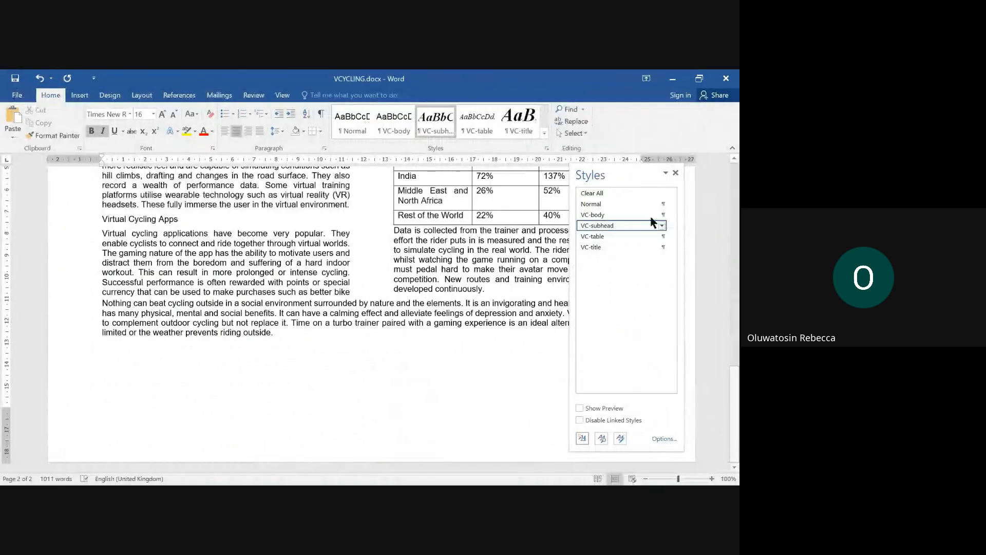
{"action": "left_click_drag", "start_coordinate": [617, 176], "coordinate": [697, 187]}
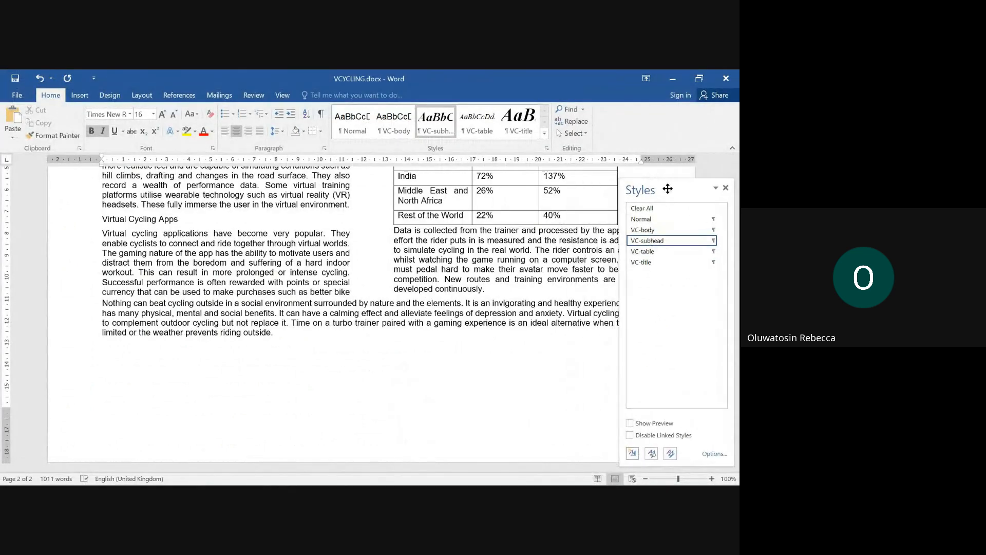
Apply the VC-subhead style to the four subheadings Benefits, Equipment, Drawbacks and Virtual Cycling Apps, and check the restyled headings.
{"action": "scroll", "coordinate": [206, 344], "scroll_direction": "up", "scroll_amount": 7}
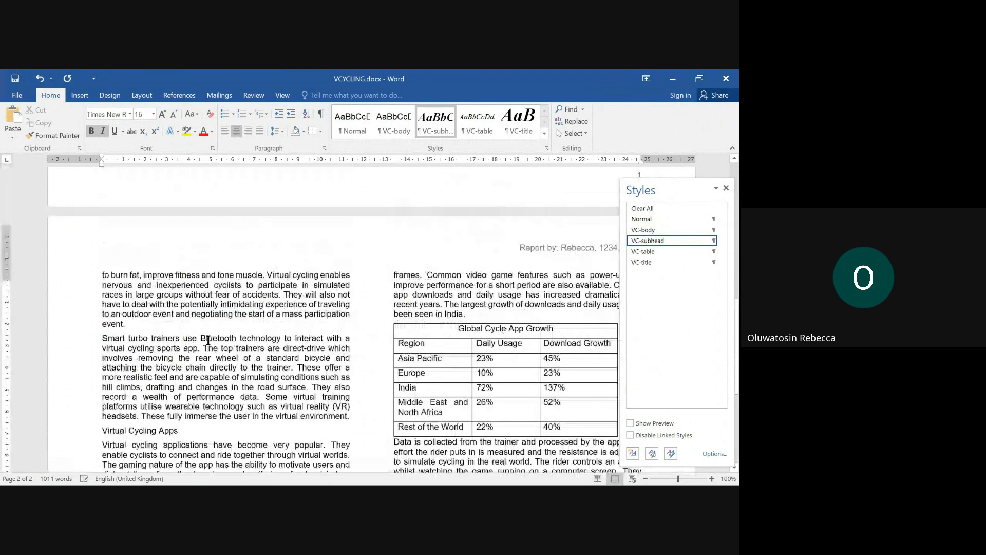
{"action": "scroll", "coordinate": [208, 340], "scroll_direction": "up", "scroll_amount": 8}
{"action": "scroll", "coordinate": [208, 341], "scroll_direction": "up", "scroll_amount": 4}
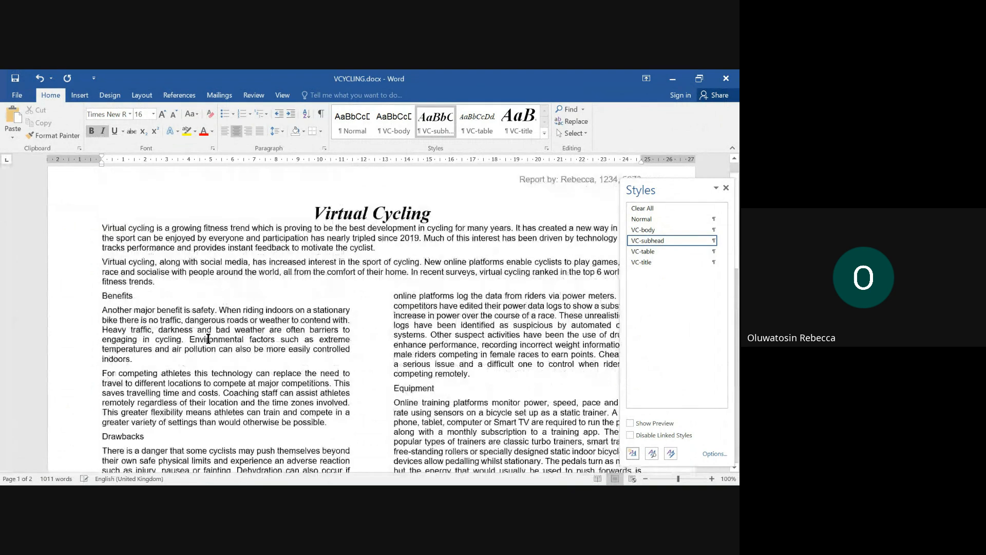
{"action": "scroll", "coordinate": [208, 339], "scroll_direction": "down", "scroll_amount": 2}
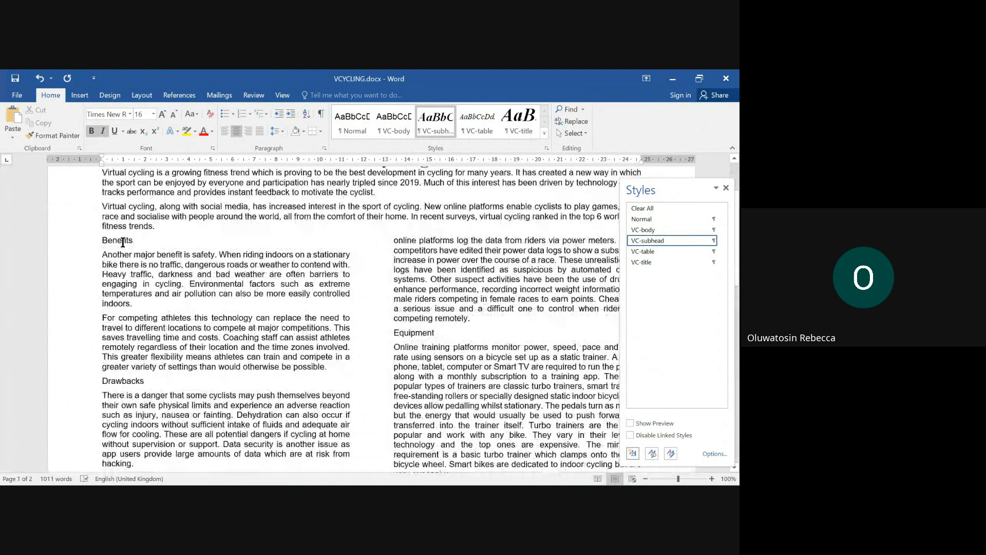
{"action": "double_click", "coordinate": [123, 242]}
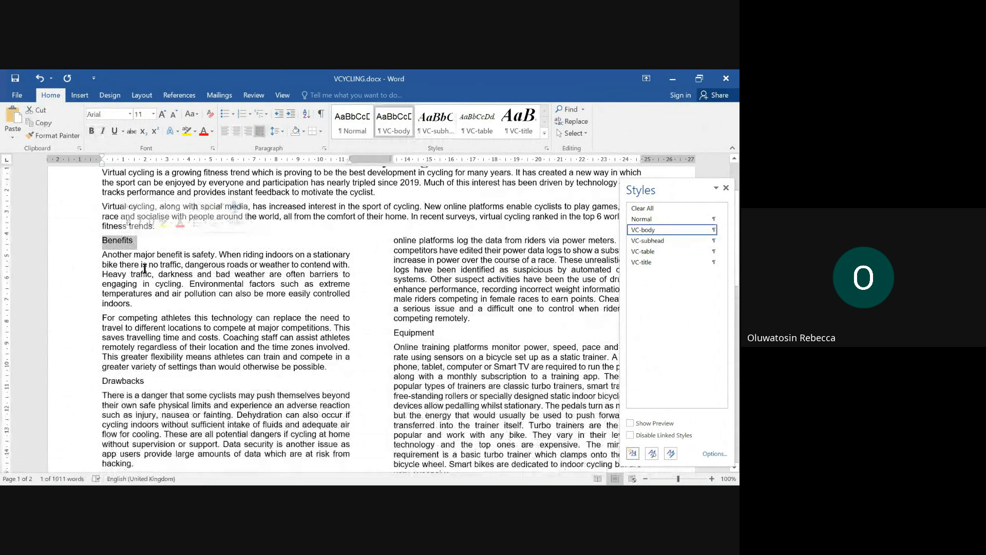
{"action": "double_click", "coordinate": [417, 333], "text": "ctrl"}
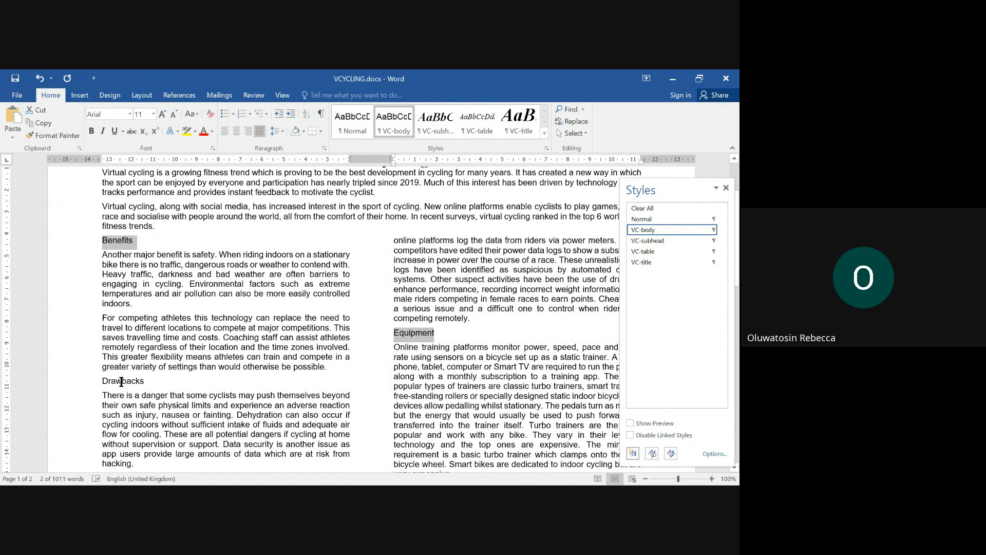
{"action": "double_click", "coordinate": [121, 382], "text": "ctrl"}
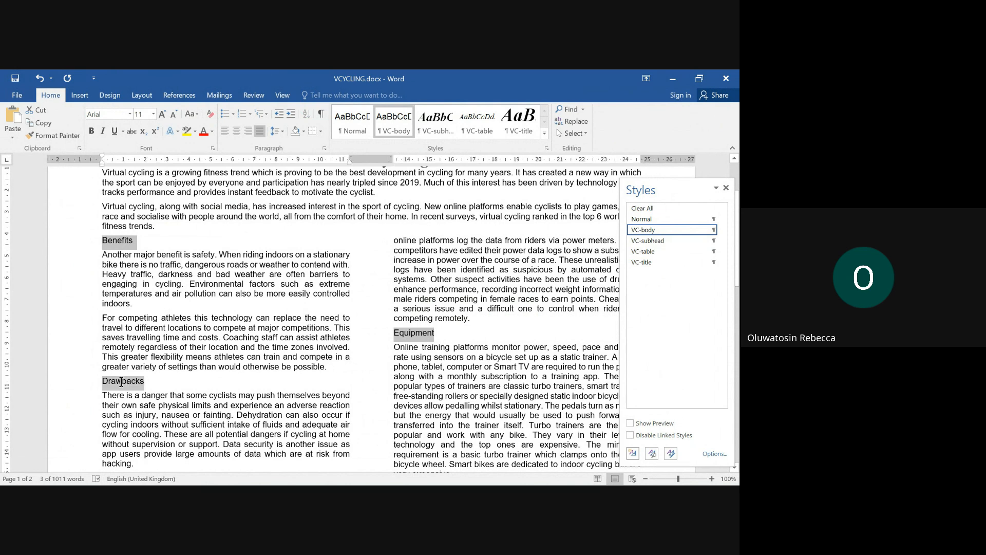
{"action": "scroll", "coordinate": [173, 383], "scroll_direction": "down", "scroll_amount": 3}
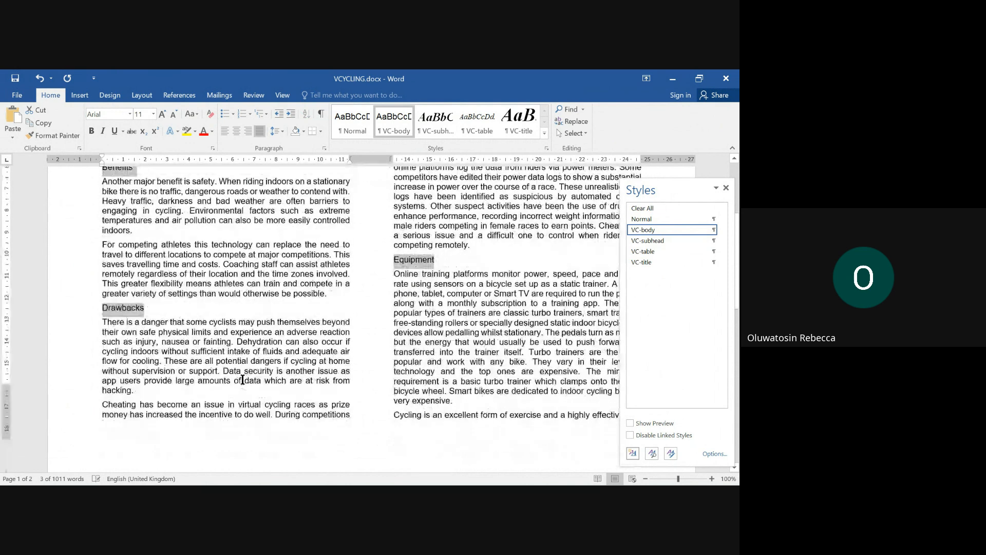
{"action": "scroll", "coordinate": [242, 380], "scroll_direction": "down", "scroll_amount": 2}
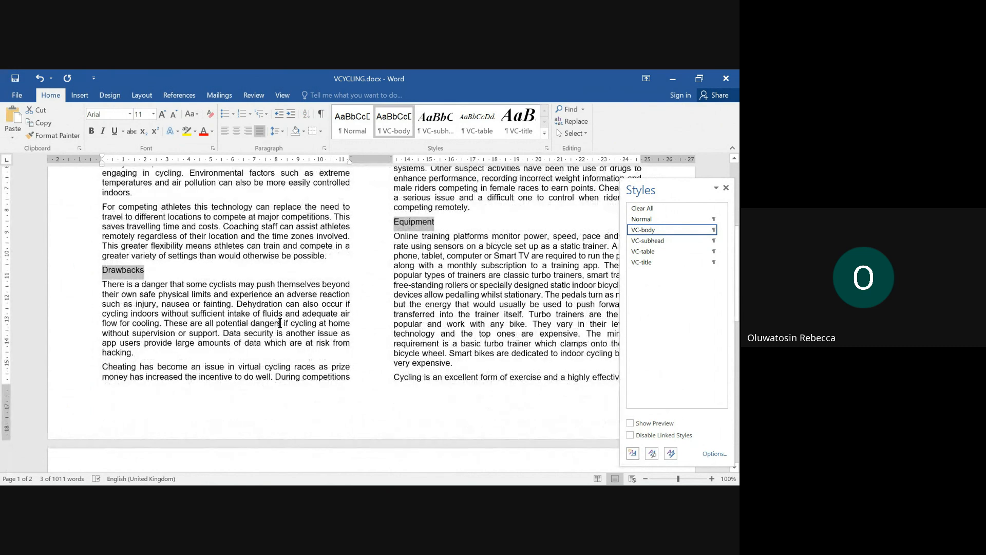
{"action": "scroll", "coordinate": [289, 320], "scroll_direction": "down", "scroll_amount": 2}
{"action": "scroll", "coordinate": [289, 320], "scroll_direction": "down", "scroll_amount": 6}
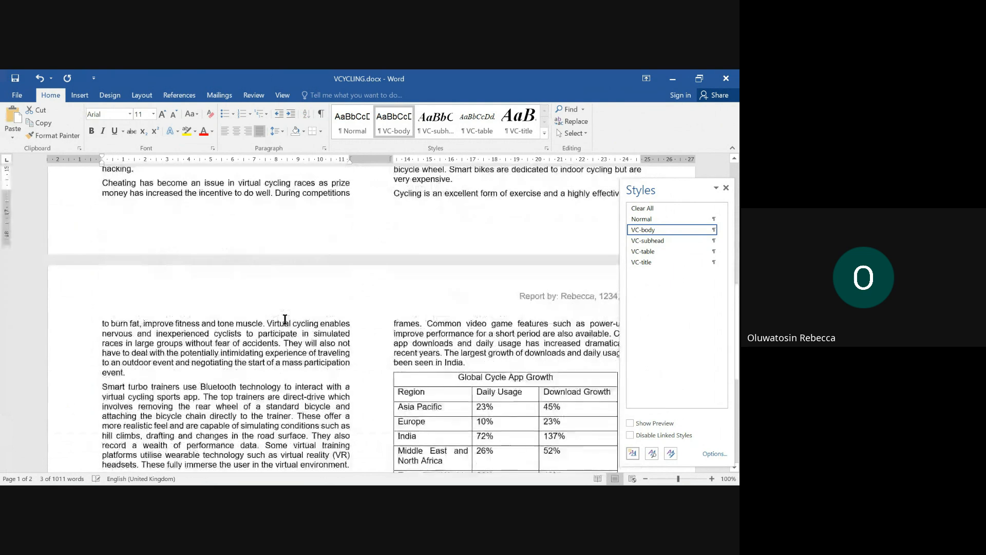
{"action": "scroll", "coordinate": [285, 319], "scroll_direction": "down", "scroll_amount": 5}
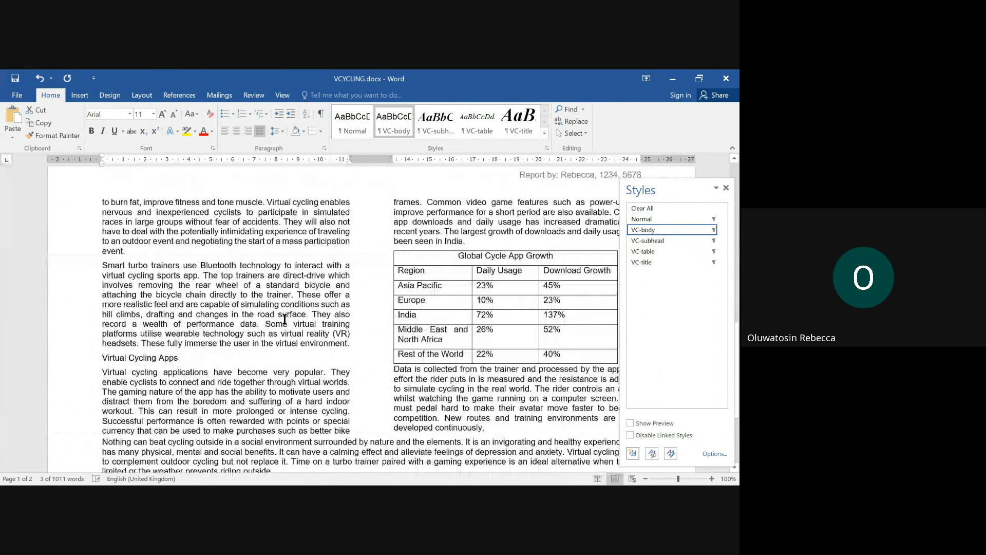
{"action": "scroll", "coordinate": [284, 319], "scroll_direction": "down", "scroll_amount": 2}
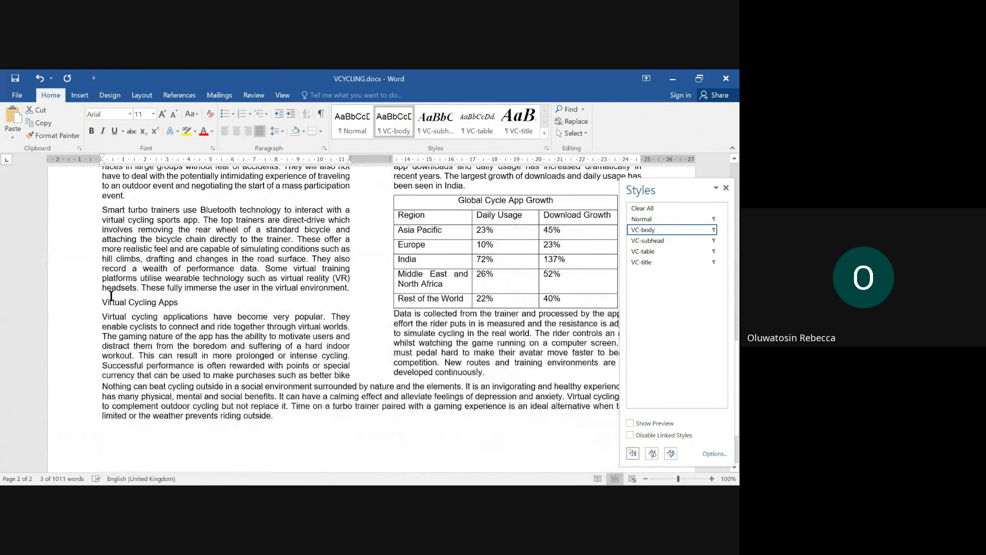
{"action": "double_click", "coordinate": [114, 304]}
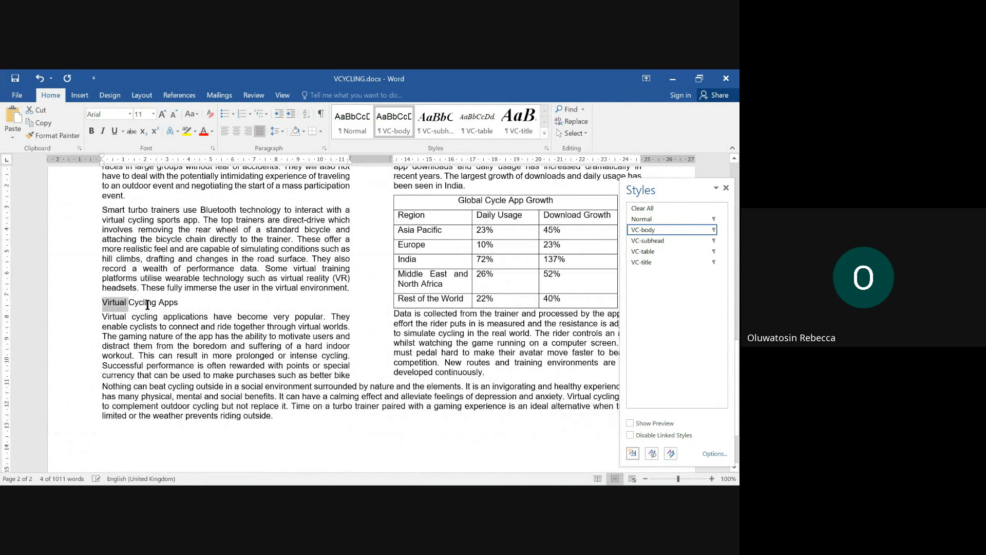
{"action": "left_click_drag", "start_coordinate": [147, 304], "coordinate": [169, 304]}
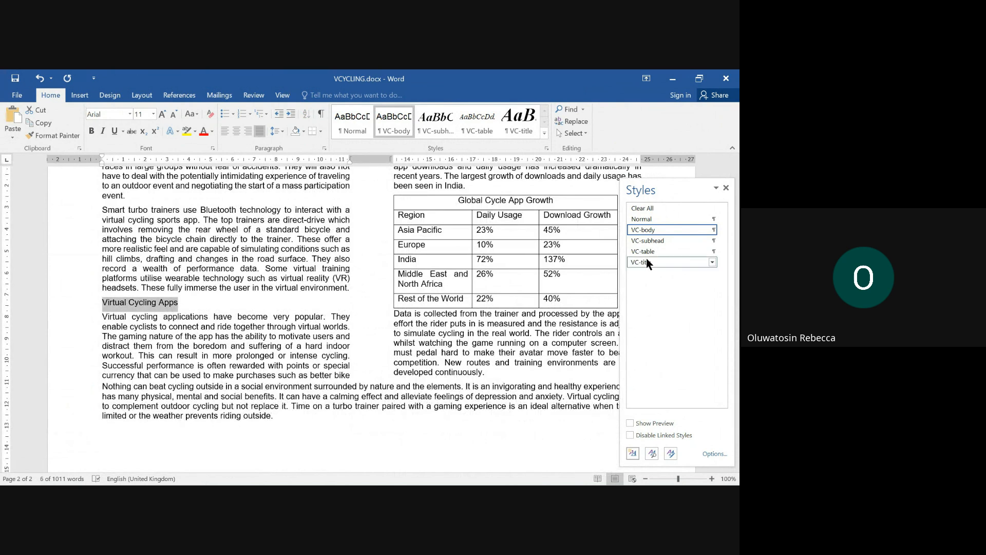
{"action": "left_click", "coordinate": [654, 241]}
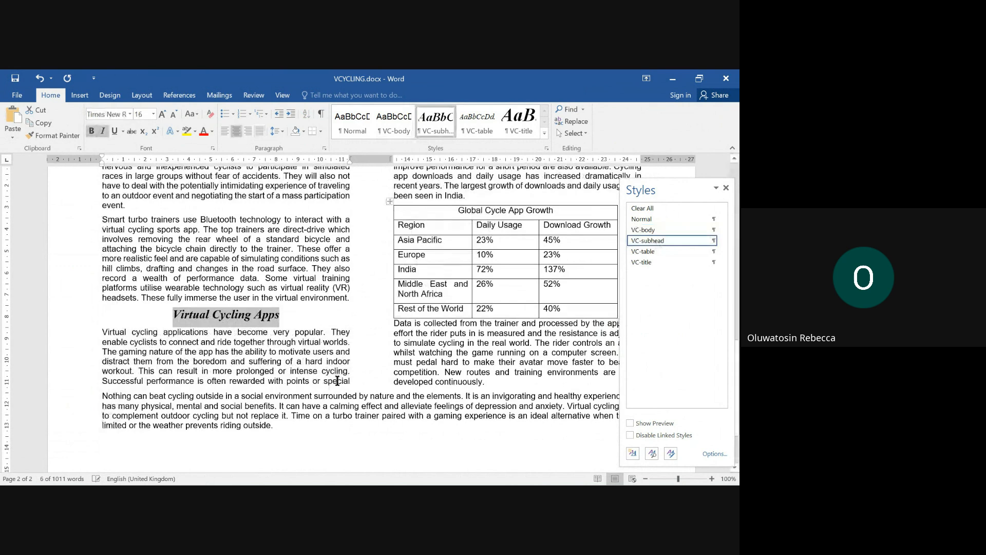
{"action": "scroll", "coordinate": [226, 329], "scroll_direction": "up", "scroll_amount": 5}
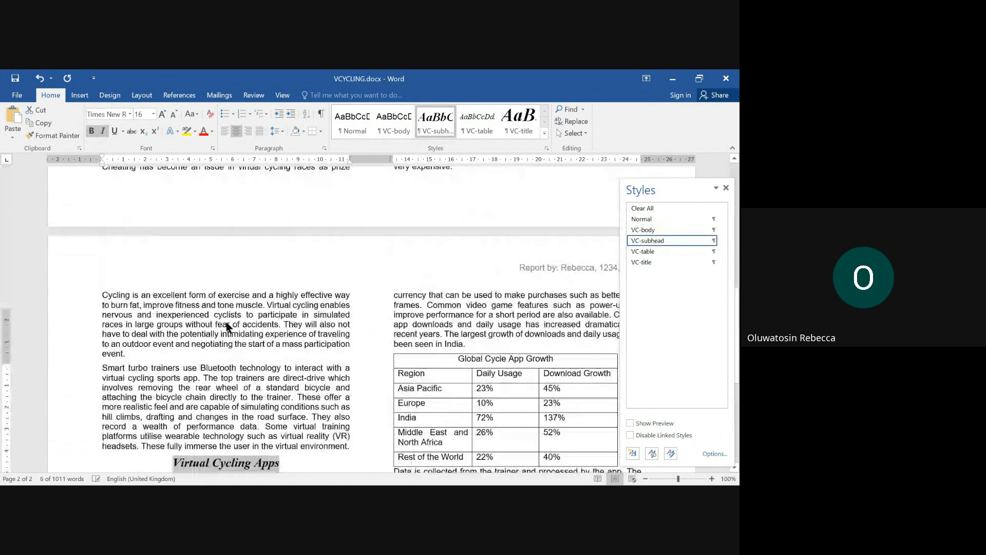
{"action": "scroll", "coordinate": [224, 308], "scroll_direction": "up", "scroll_amount": 11}
{"action": "left_click", "coordinate": [220, 289]}
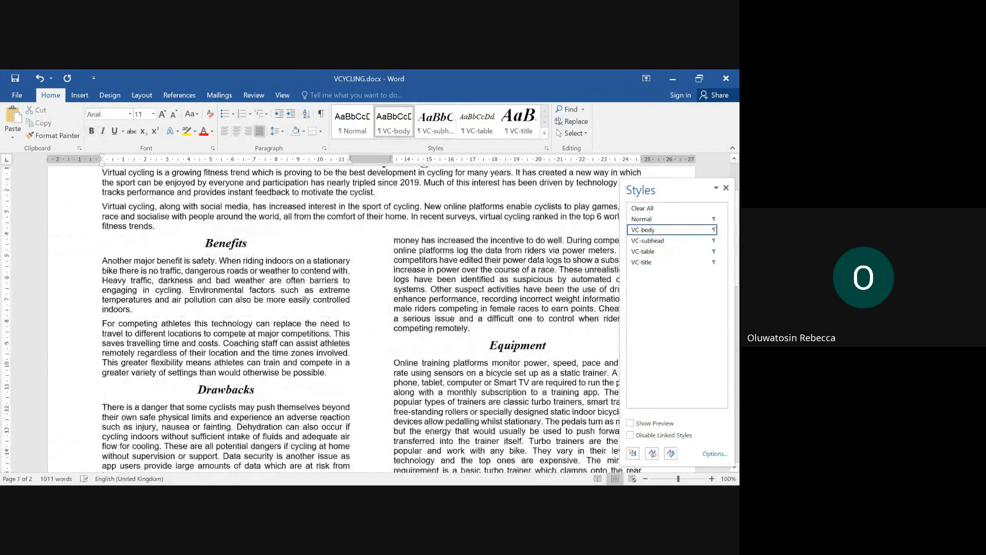
Switch to the question paper in Edge, read step 6 and copy the phrase "Cycling is an excellent".
{"action": "mouse_move", "coordinate": [426, 472]}
{"action": "left_click", "coordinate": [317, 428]}
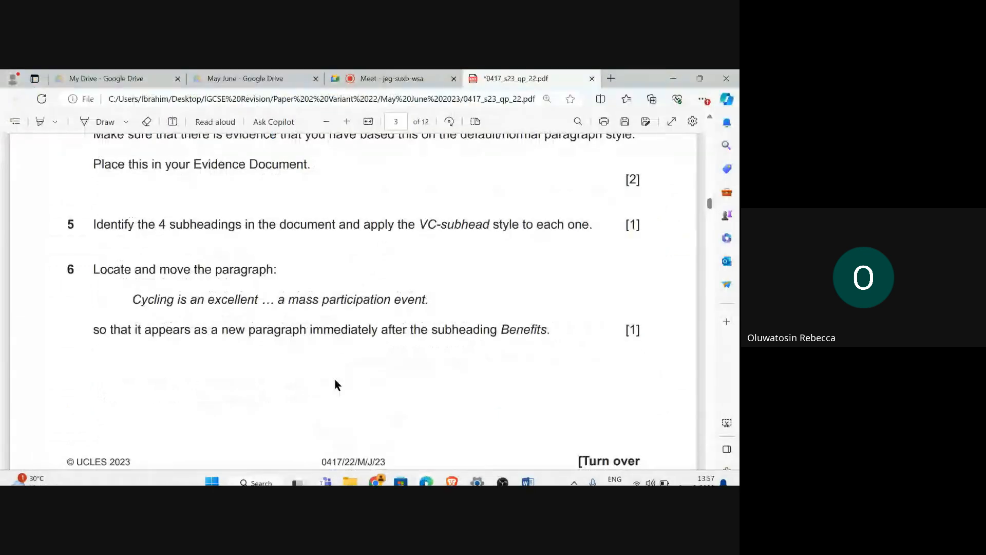
{"action": "scroll", "coordinate": [332, 339], "scroll_direction": "down", "scroll_amount": 2}
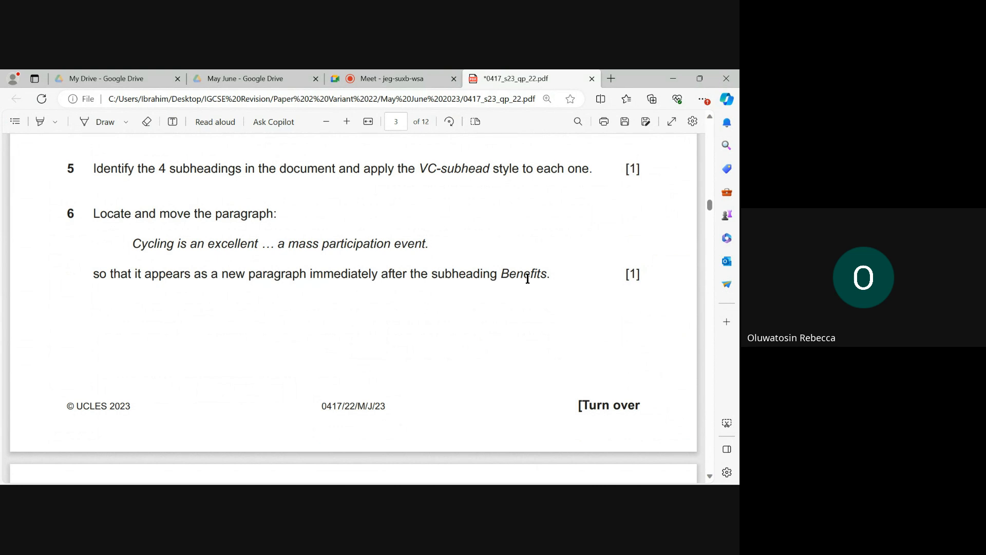
{"action": "left_click_drag", "start_coordinate": [132, 244], "coordinate": [257, 249]}
{"action": "right_click", "coordinate": [247, 248]}
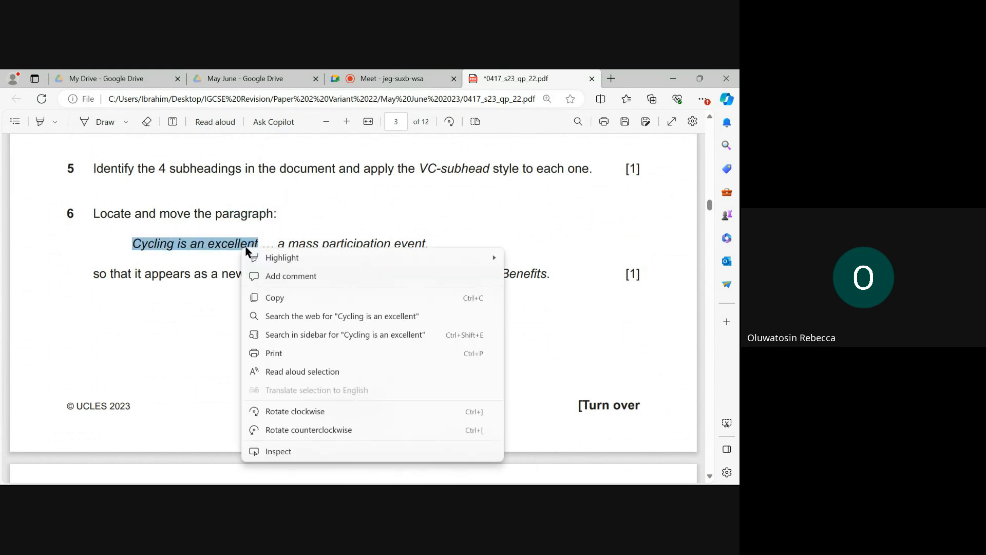
{"action": "left_click", "coordinate": [277, 295]}
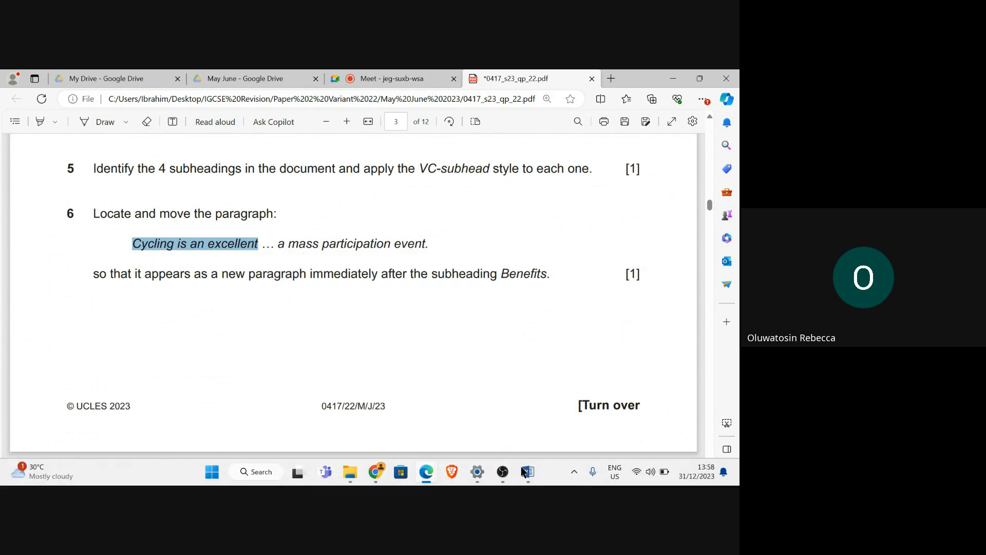
Return to VCYCLING.docx in Word and search the document for the copied phrase "Cycling is an excellent".
{"action": "mouse_move", "coordinate": [528, 471]}
{"action": "left_click", "coordinate": [564, 438]}
{"action": "left_click", "coordinate": [547, 148]}
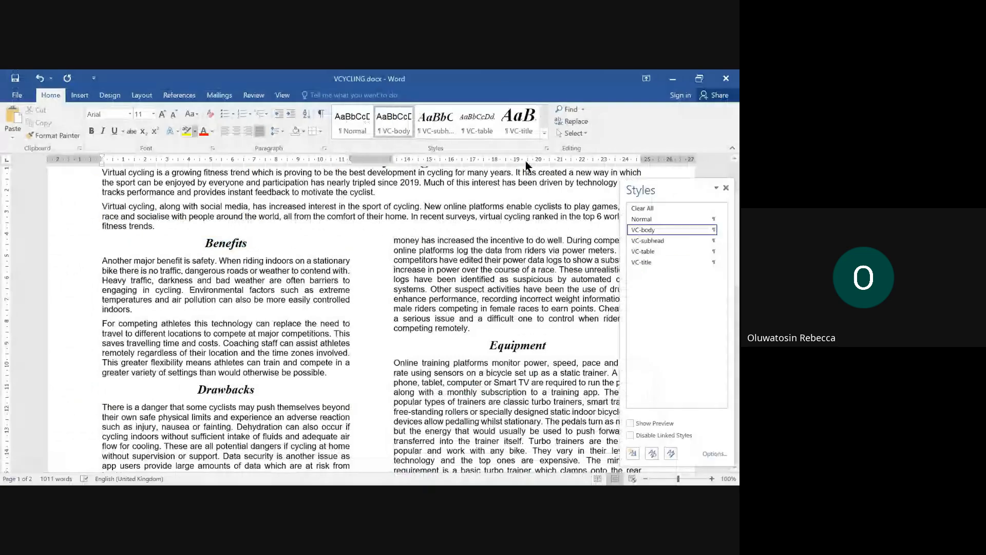
{"action": "left_click", "coordinate": [570, 111]}
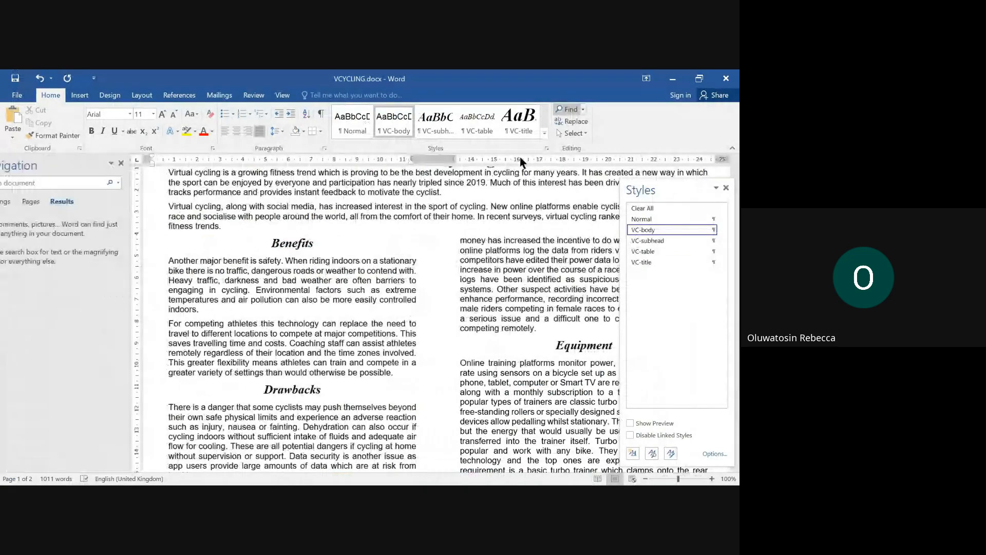
{"action": "key", "text": "ctrl+v"}
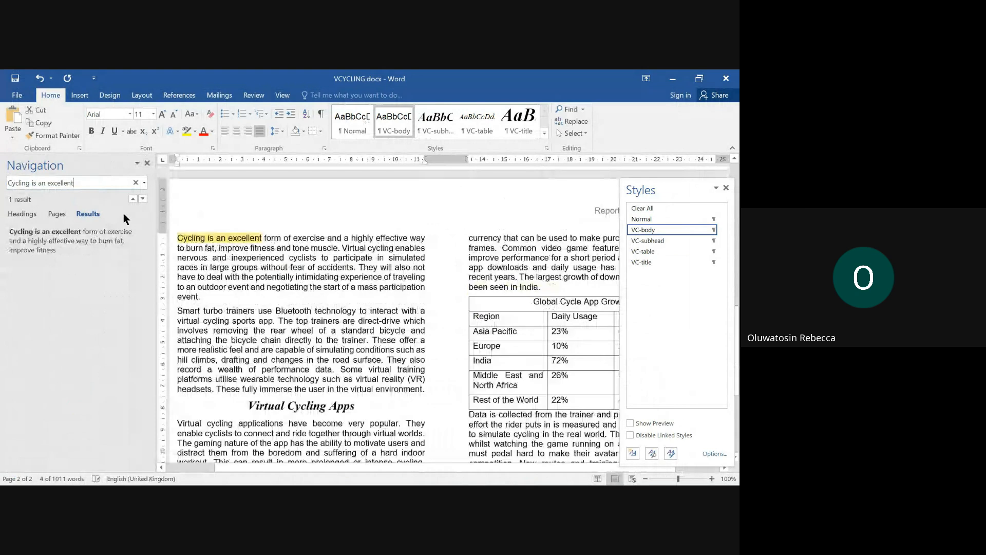
Move the paragraph beginning "Cycling is an excellent" directly below the Benefits subheading and remove the extra blank line after it.
{"action": "left_click", "coordinate": [179, 240]}
{"action": "left_click_drag", "start_coordinate": [179, 240], "coordinate": [205, 301]}
{"action": "right_click", "coordinate": [186, 269]}
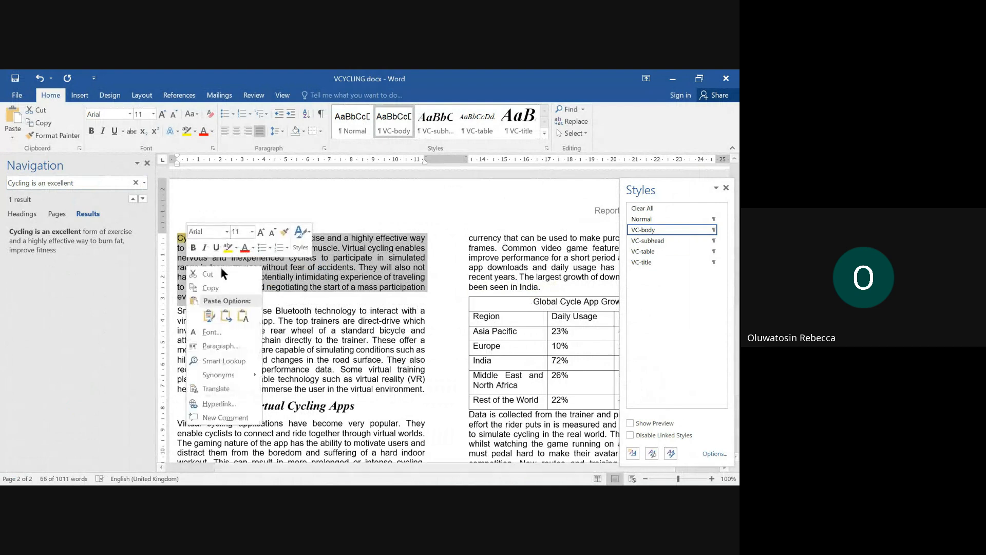
{"action": "left_click", "coordinate": [206, 274]}
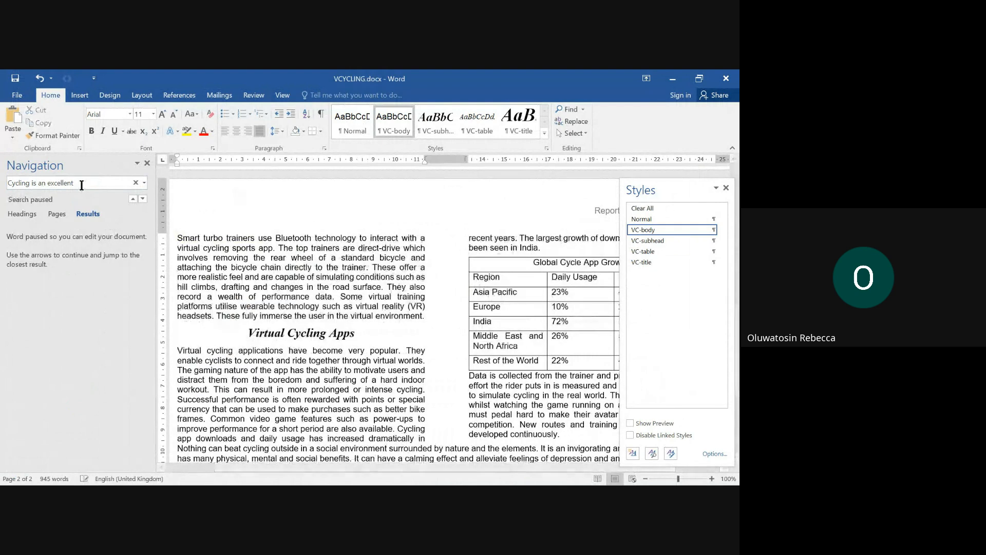
{"action": "left_click", "coordinate": [147, 163]}
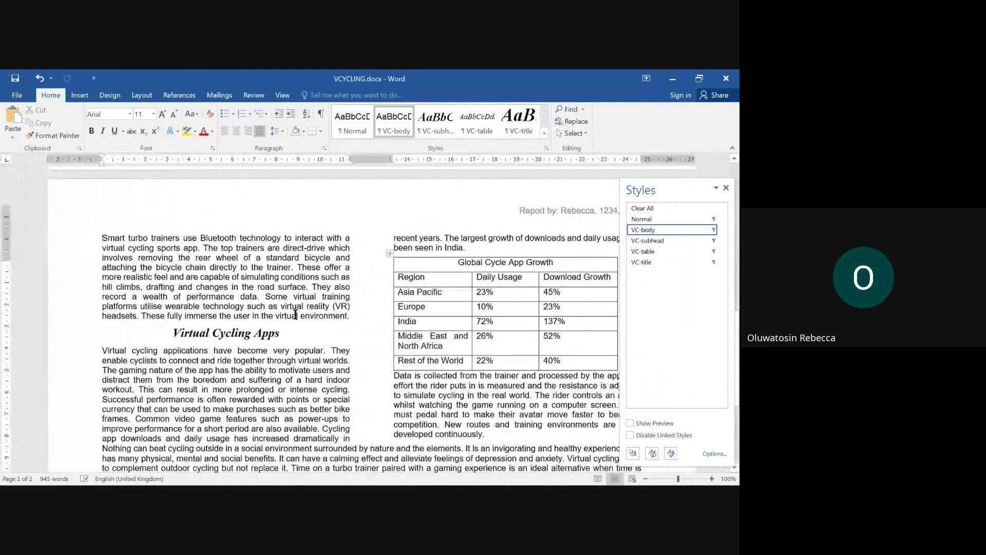
{"action": "scroll", "coordinate": [294, 311], "scroll_direction": "up", "scroll_amount": 9}
{"action": "scroll", "coordinate": [294, 309], "scroll_direction": "up", "scroll_amount": 5}
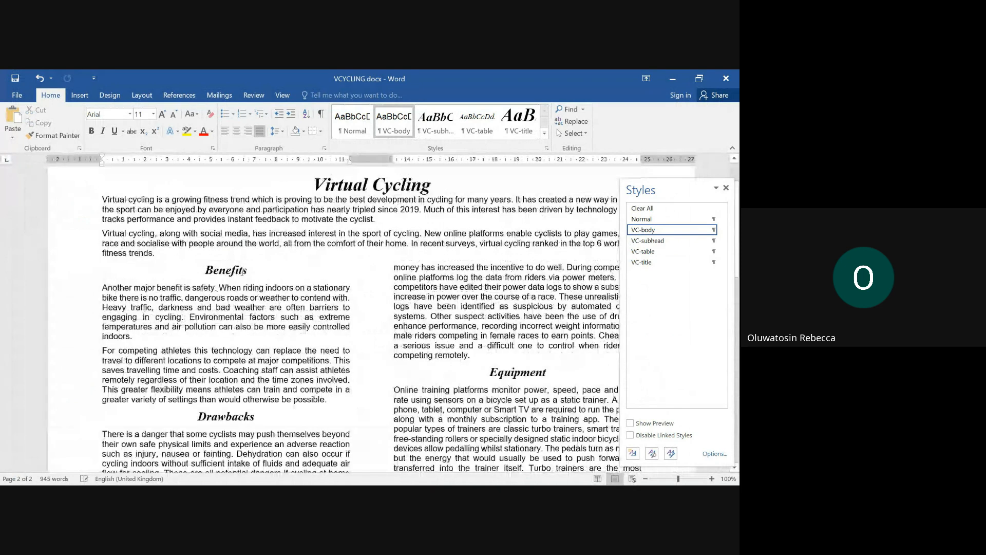
{"action": "scroll", "coordinate": [244, 271], "scroll_direction": "up", "scroll_amount": 1}
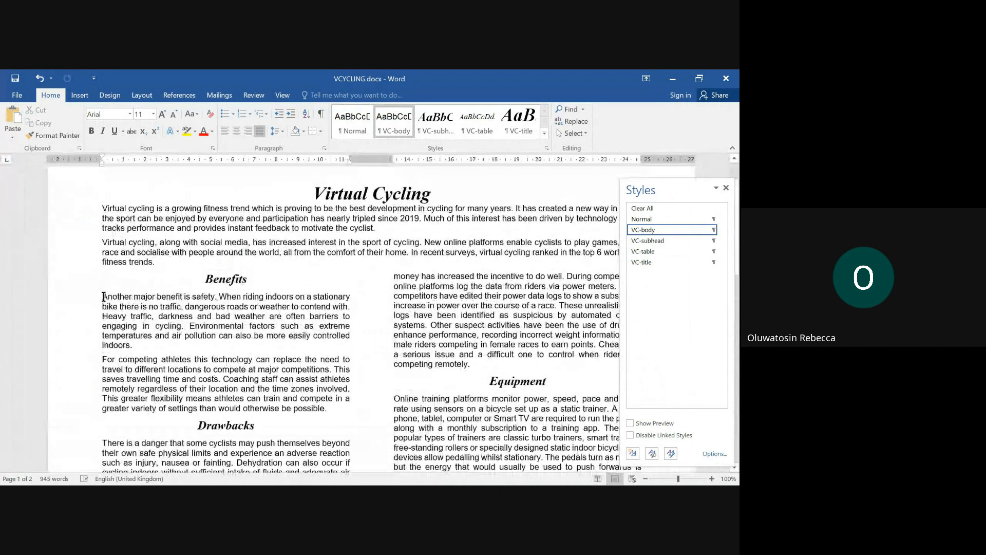
{"action": "key", "text": "ctrl+v"}
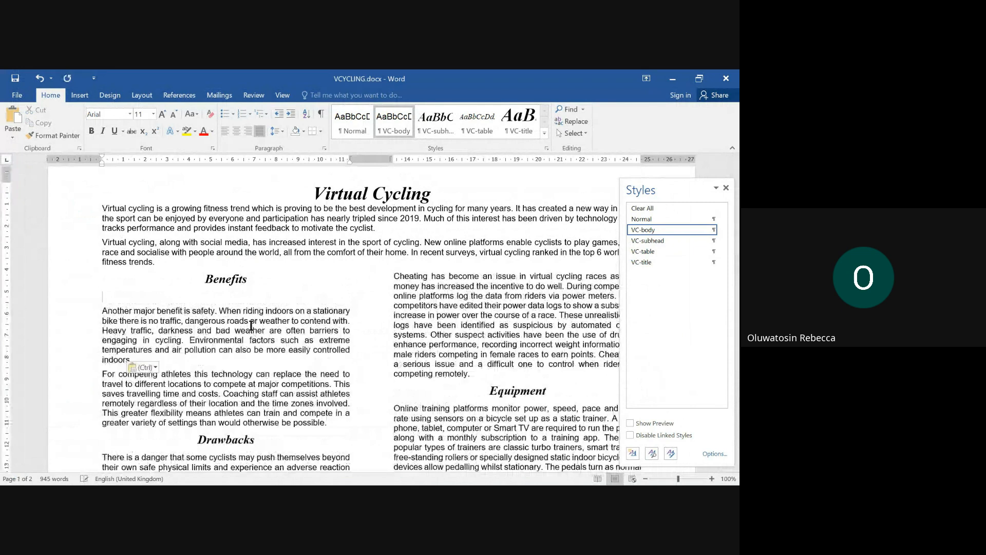
{"action": "key", "text": "BackSpace"}
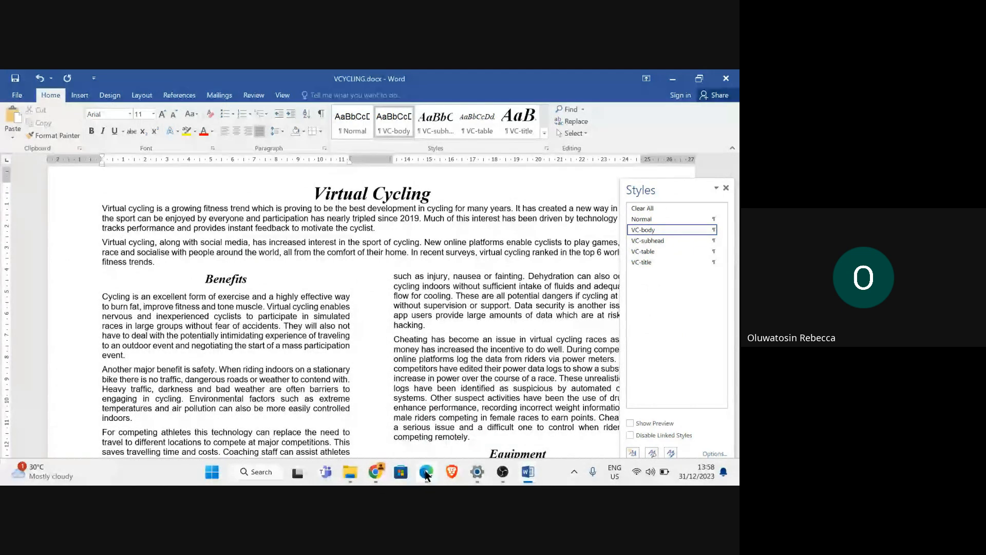
Switch to the question paper in Edge, read steps 7 to 9 and copy the phrase "Cheating has become".
{"action": "left_click", "coordinate": [426, 475]}
{"action": "scroll", "coordinate": [227, 337], "scroll_direction": "down", "scroll_amount": 6}
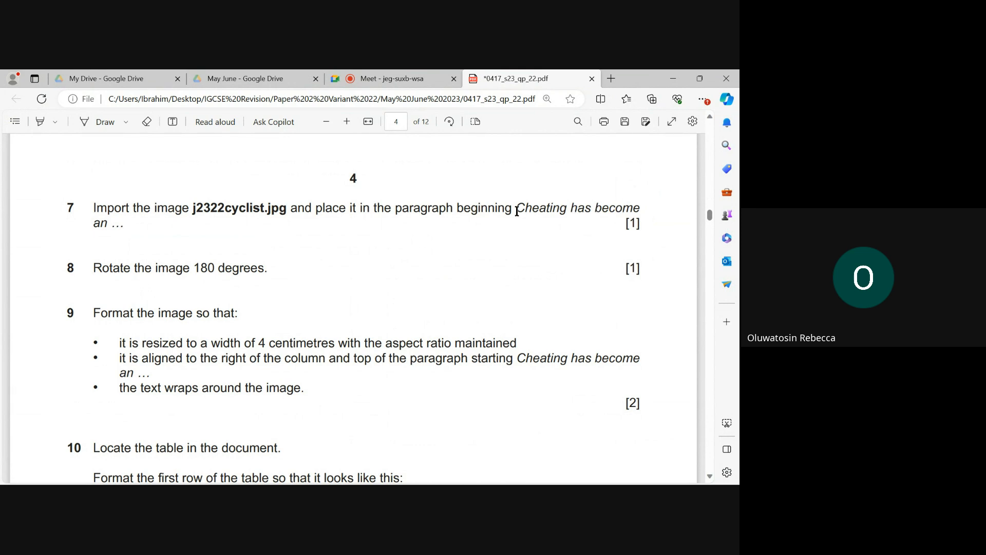
{"action": "left_click_drag", "start_coordinate": [516, 208], "coordinate": [640, 208]}
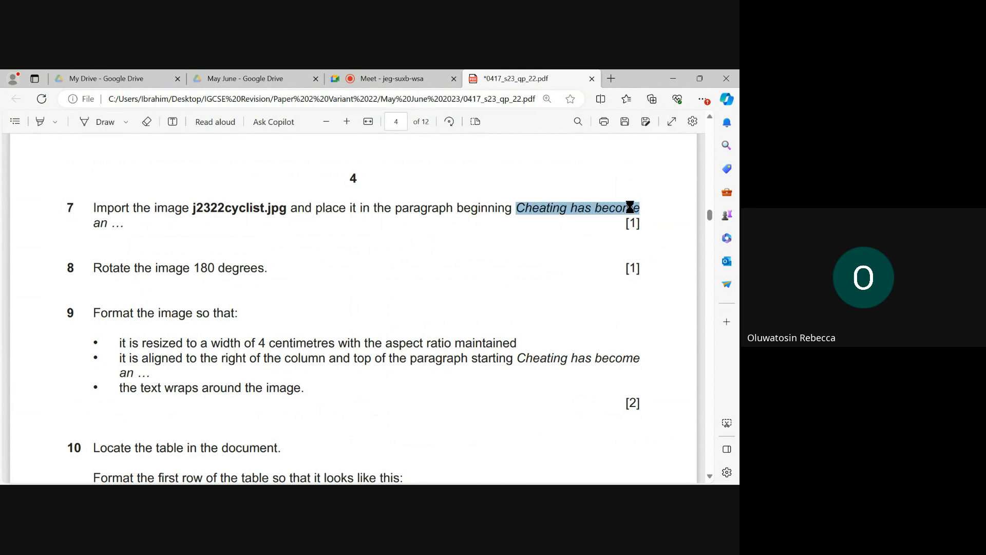
{"action": "right_click", "coordinate": [634, 207]}
{"action": "left_click", "coordinate": [537, 254]}
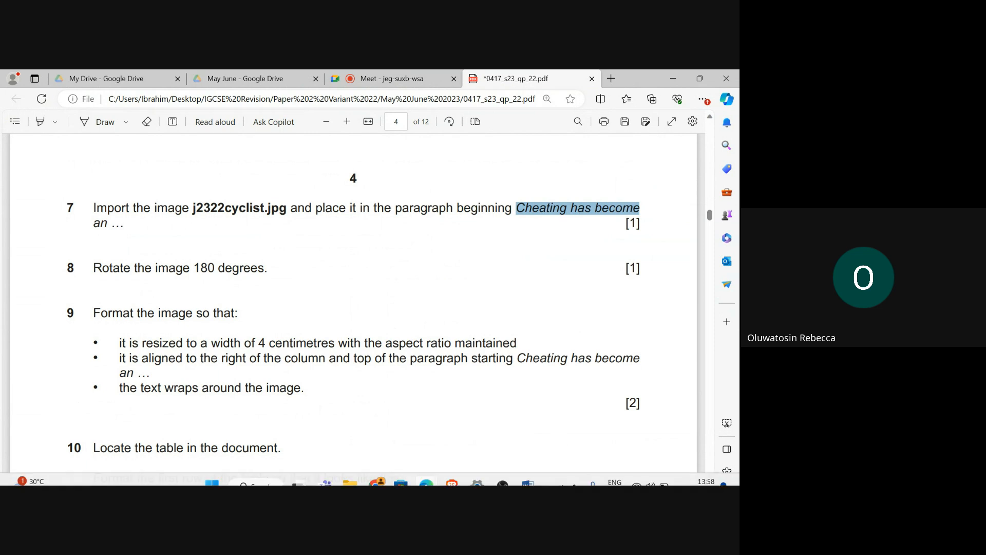
Switch to VCYCLING.docx in Word, close the Styles pane, search for "Cheating has become" and place the cursor at the start of that paragraph.
{"action": "mouse_move", "coordinate": [528, 472]}
{"action": "left_click", "coordinate": [574, 426]}
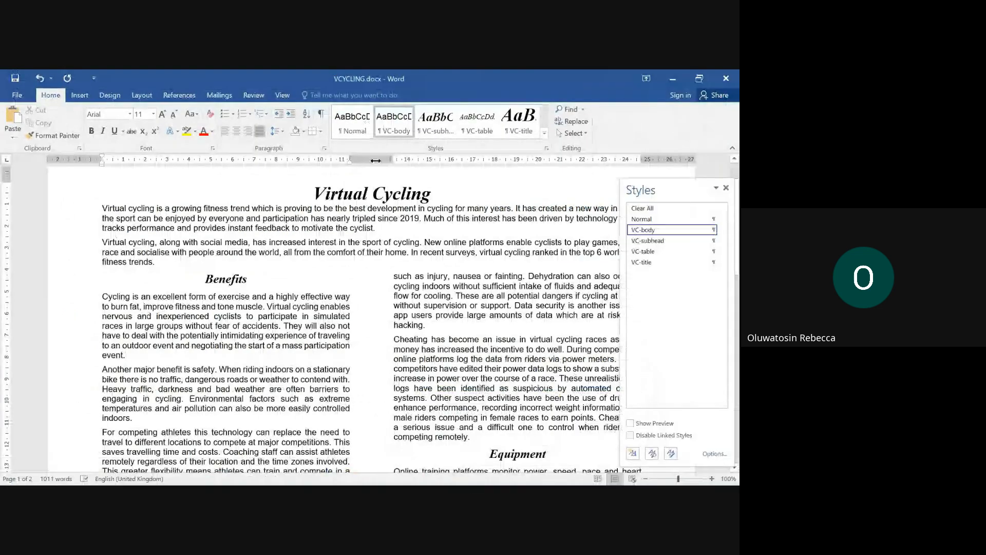
{"action": "left_click", "coordinate": [726, 188]}
{"action": "left_click", "coordinate": [568, 109]}
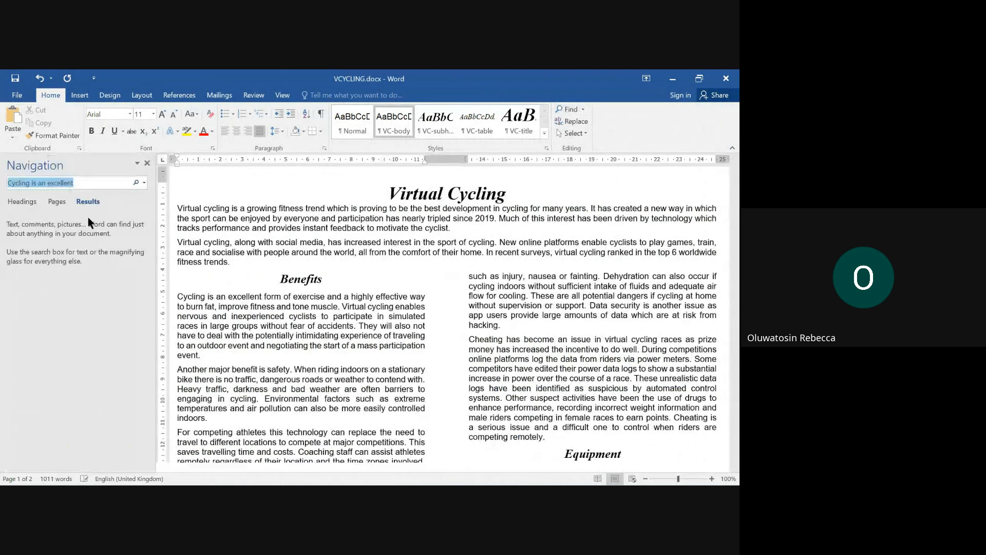
{"action": "type", "text": "Cheating has become"}
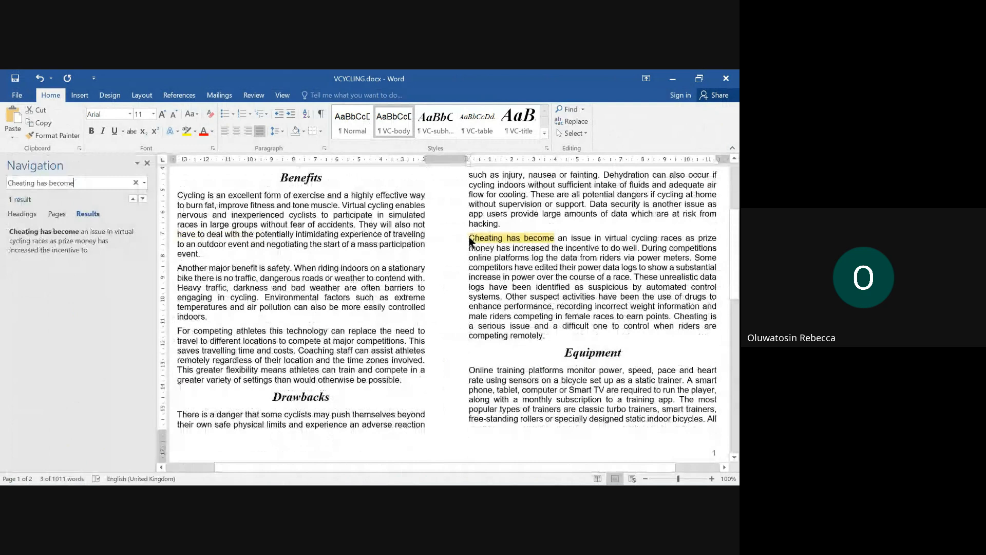
{"action": "left_click", "coordinate": [471, 241]}
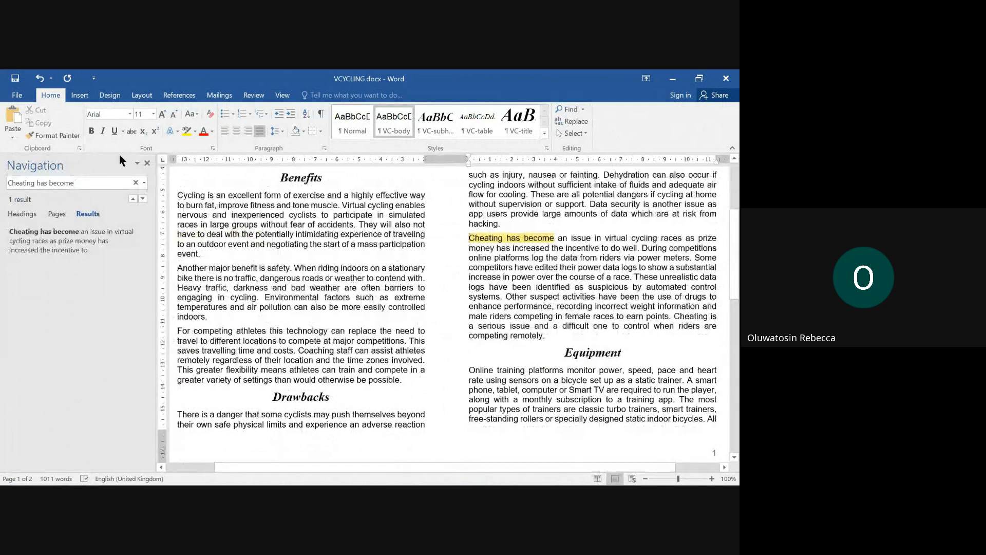
Insert j2322cyclist.jpg from the 0417_s23_sf_22 source files under Paper 2 Variant 22, May June 2023, and close the Navigation pane.
{"action": "left_click", "coordinate": [79, 96]}
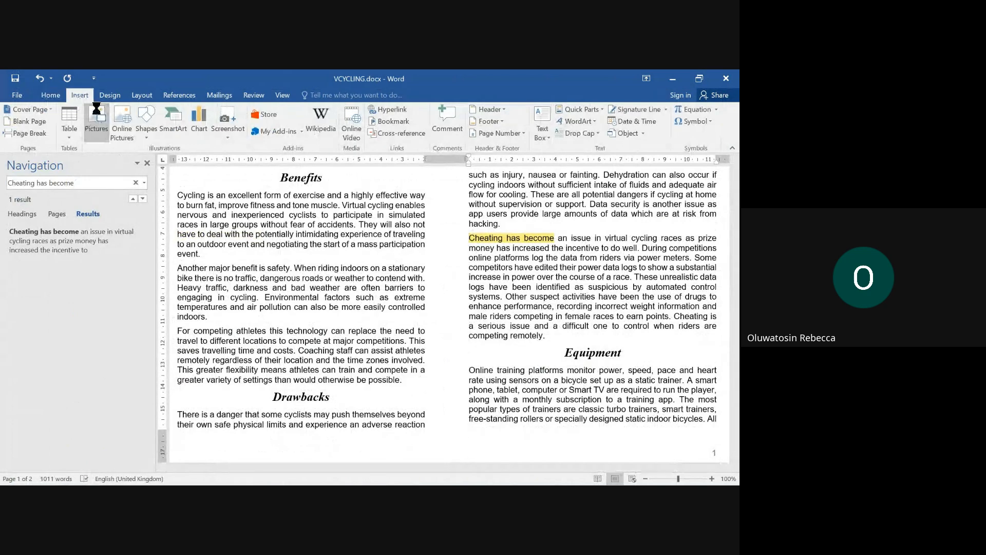
{"action": "left_click", "coordinate": [96, 119]}
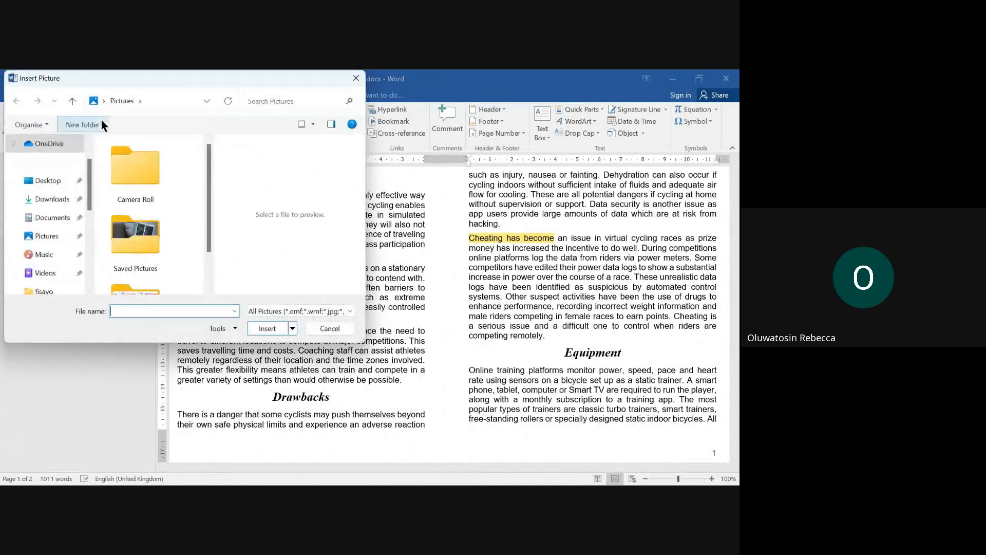
{"action": "left_click", "coordinate": [54, 188]}
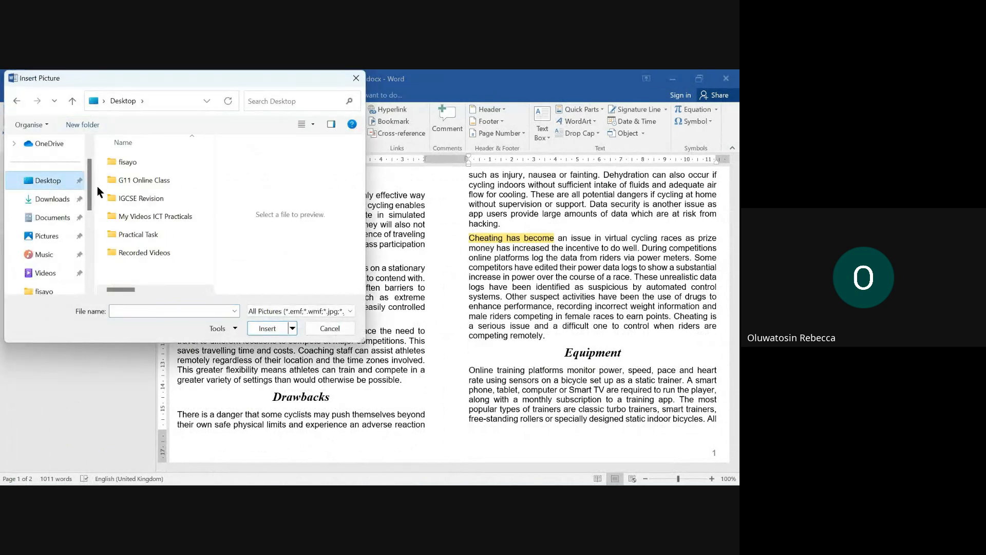
{"action": "double_click", "coordinate": [154, 198]}
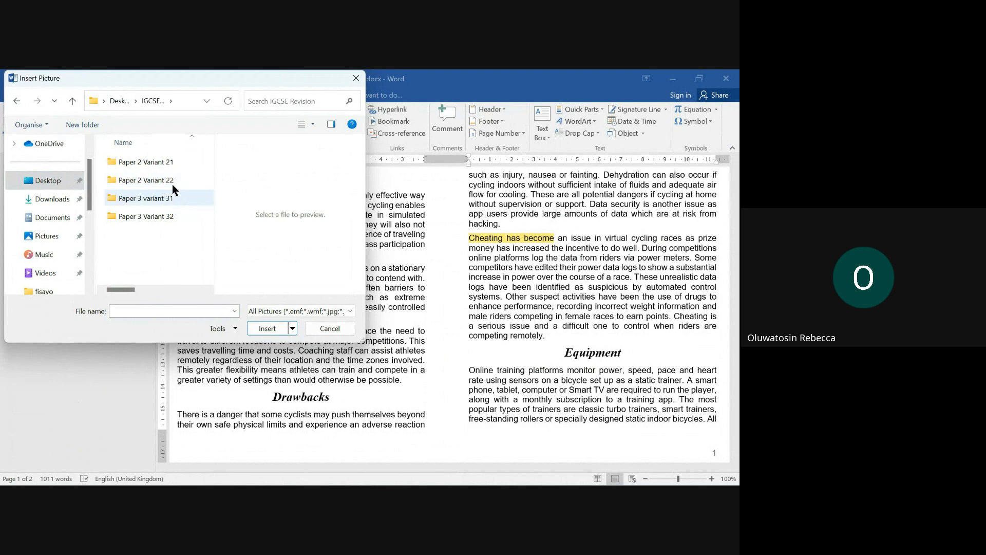
{"action": "double_click", "coordinate": [171, 181]}
{"action": "double_click", "coordinate": [169, 162]}
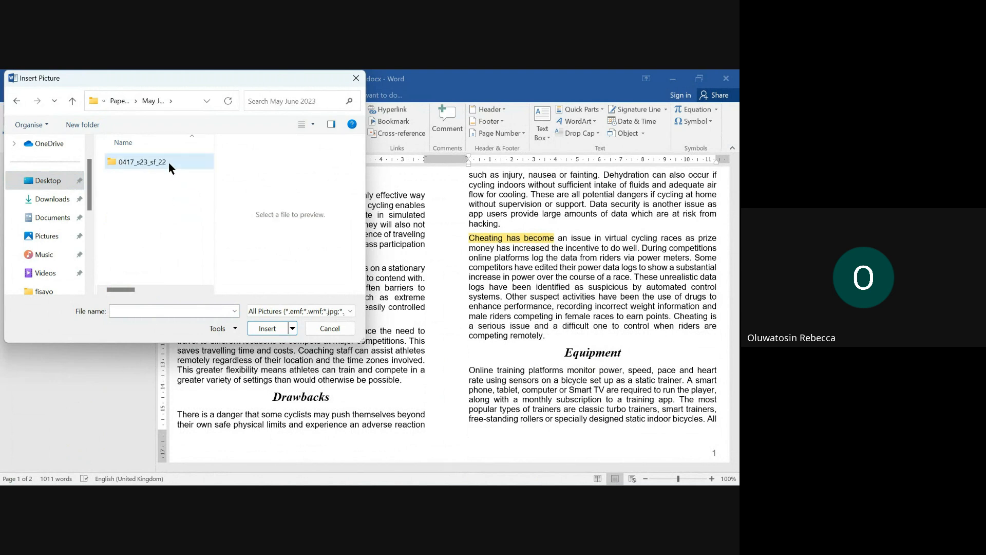
{"action": "double_click", "coordinate": [168, 162]}
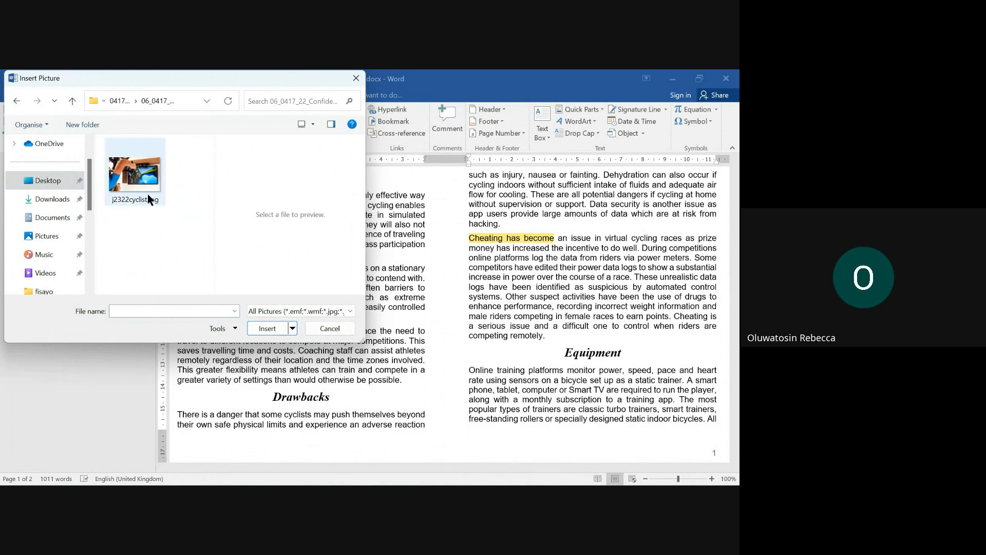
{"action": "left_click", "coordinate": [143, 184]}
{"action": "left_click", "coordinate": [271, 329]}
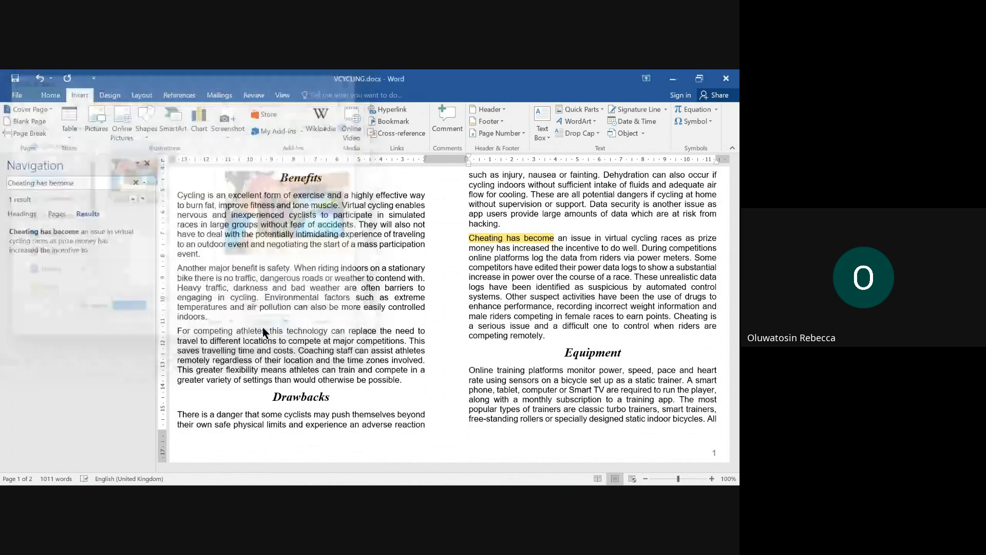
{"action": "left_click", "coordinate": [146, 163]}
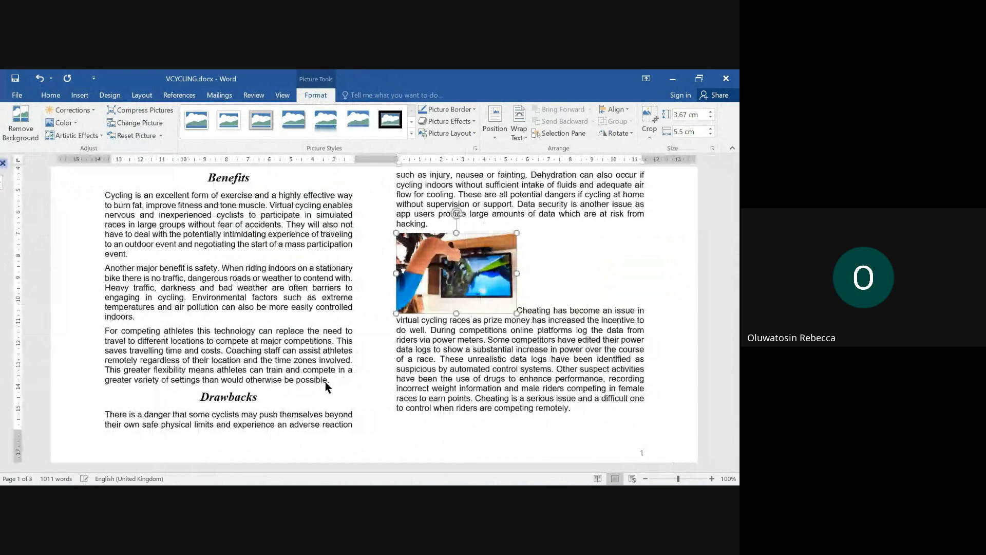
Switch to the question paper in Edge and read steps 8 and 9 on rotating and formatting the image.
{"action": "mouse_move", "coordinate": [427, 472]}
{"action": "left_click", "coordinate": [365, 417]}
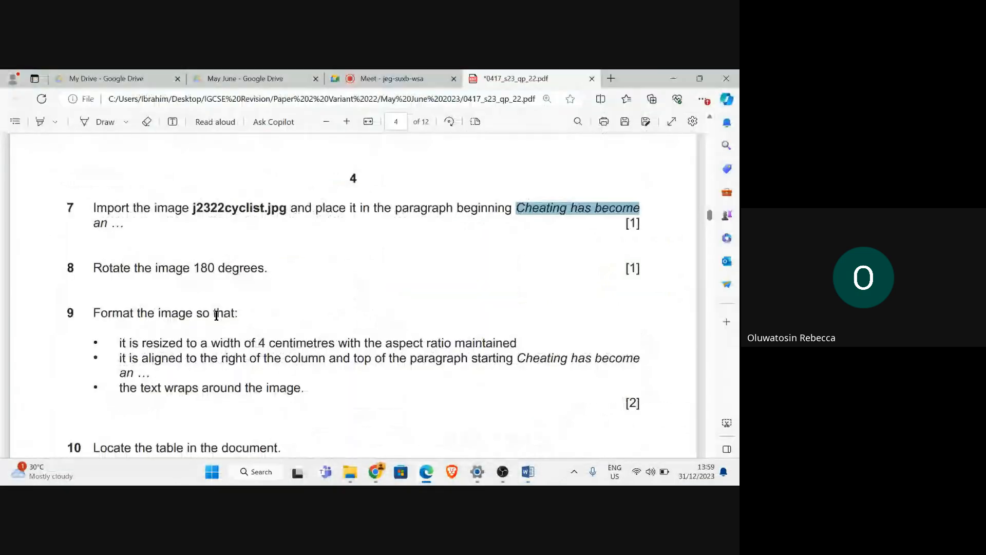
{"action": "scroll", "coordinate": [216, 315], "scroll_direction": "down", "scroll_amount": 1}
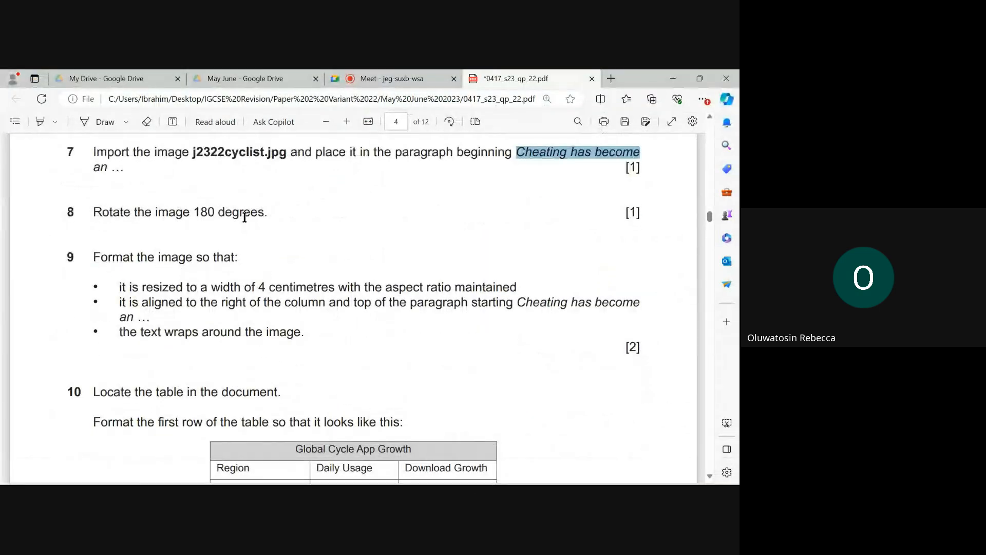
Return to VCYCLING.docx in Word and rotate the cyclist image 180 degrees using two 90-degree right rotations.
{"action": "mouse_move", "coordinate": [532, 481]}
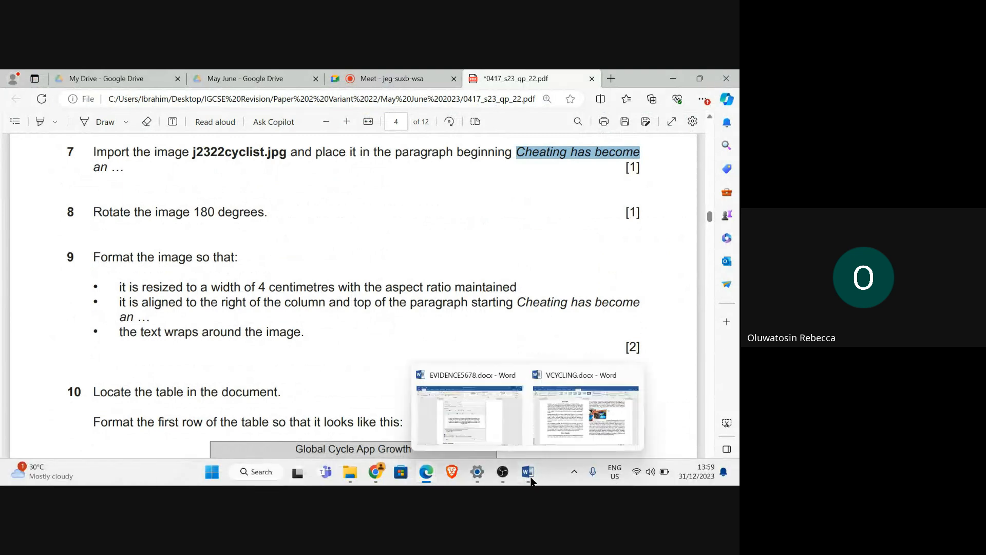
{"action": "left_click", "coordinate": [549, 433]}
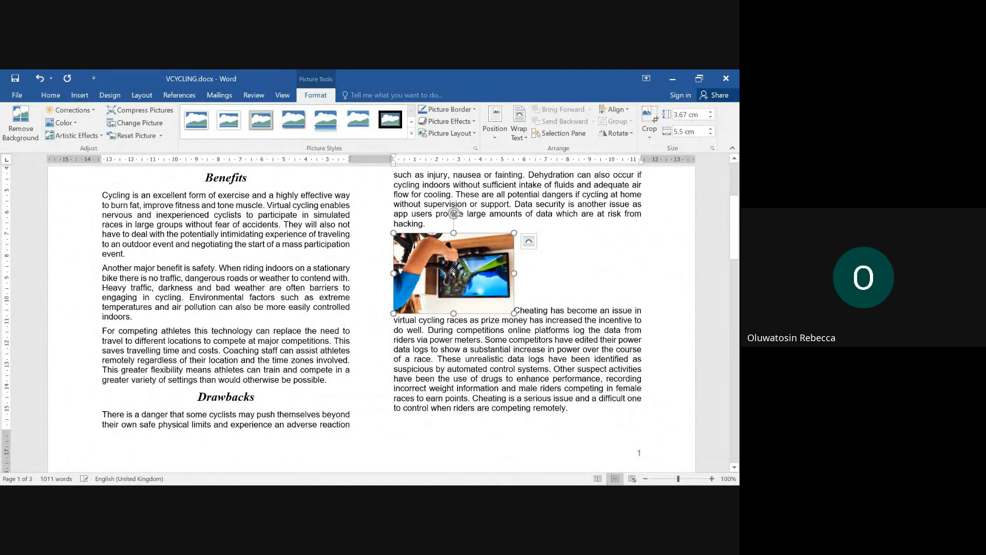
{"action": "left_click", "coordinate": [632, 133]}
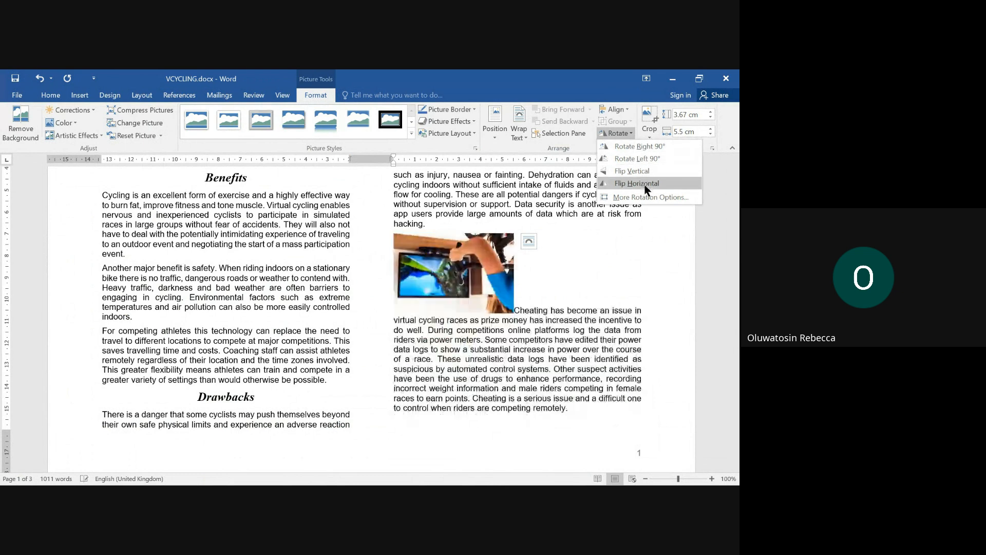
{"action": "left_click", "coordinate": [638, 147]}
{"action": "left_click", "coordinate": [632, 134]}
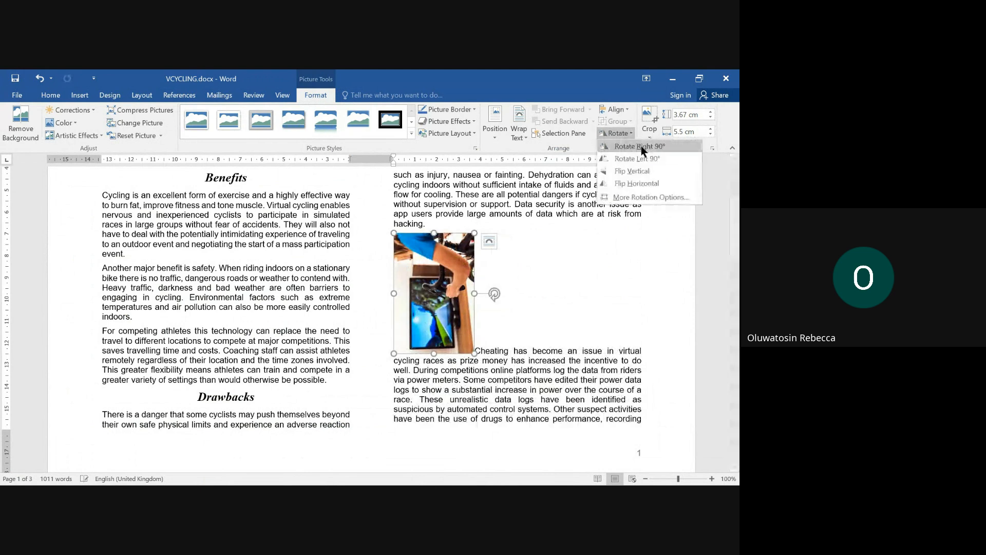
{"action": "left_click", "coordinate": [637, 147]}
{"action": "left_click", "coordinate": [494, 339]}
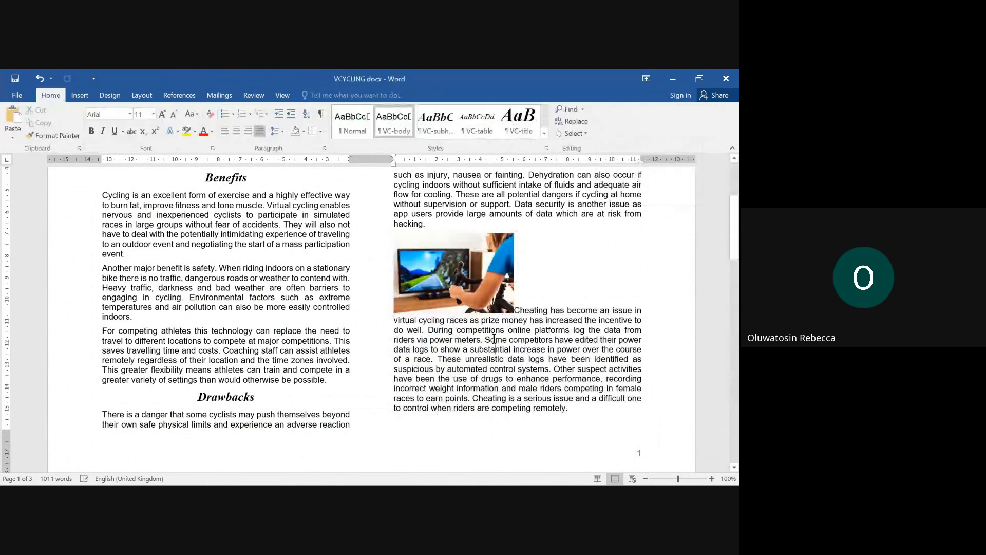
Check step 9 of the question paper in Edge, then return to VCYCLING.docx in Word and set the cyclist image's width to 4 cm.
{"action": "mouse_move", "coordinate": [427, 472]}
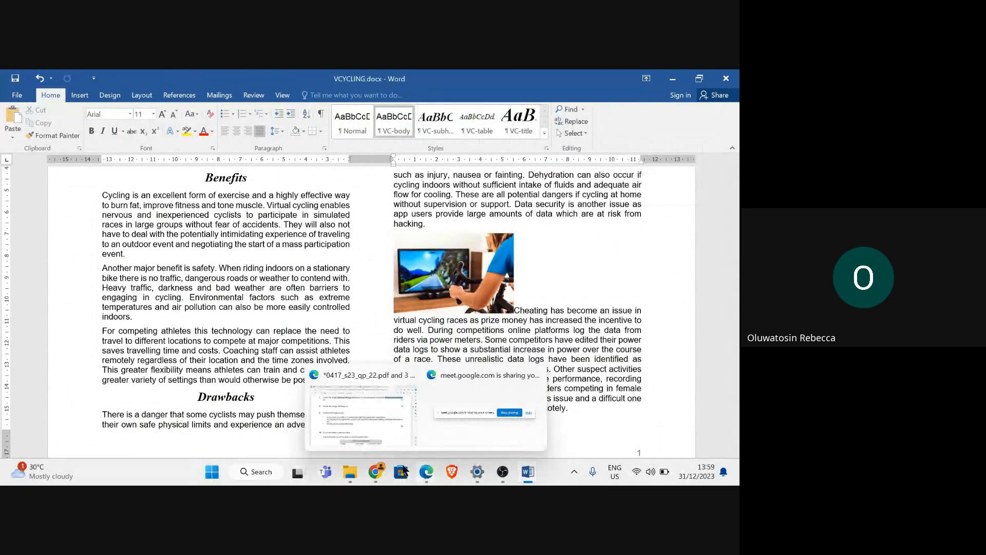
{"action": "left_click", "coordinate": [382, 441]}
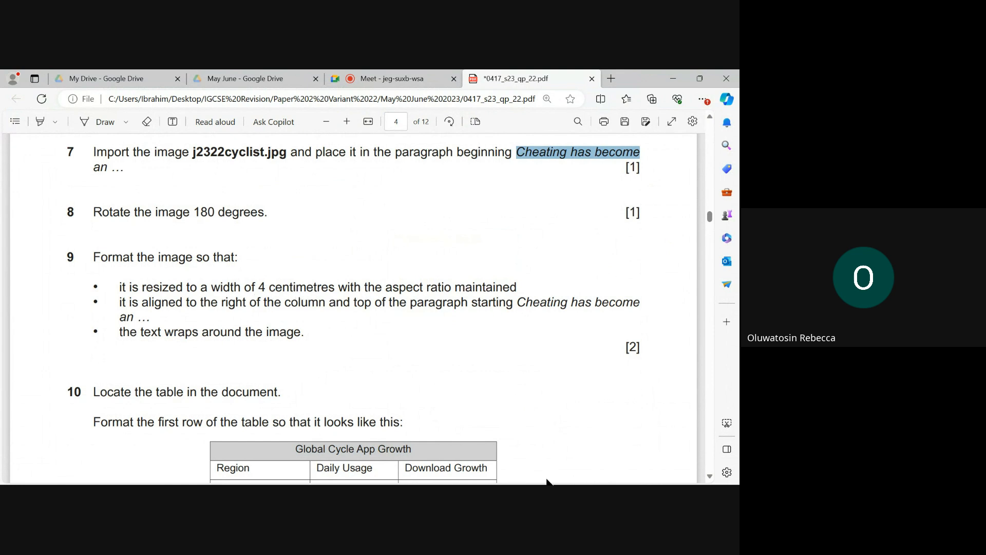
{"action": "mouse_move", "coordinate": [531, 478]}
{"action": "left_click", "coordinate": [586, 416]}
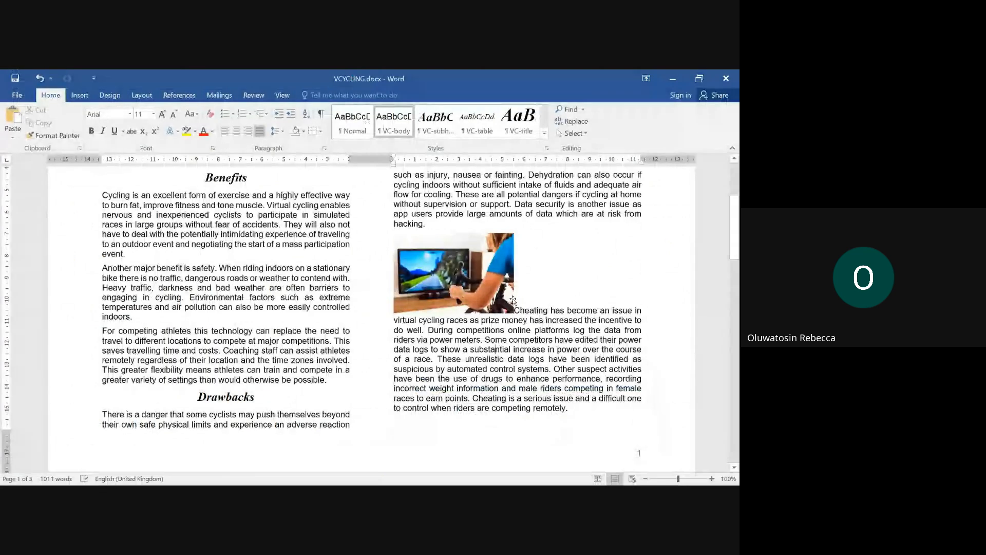
{"action": "left_click", "coordinate": [451, 280]}
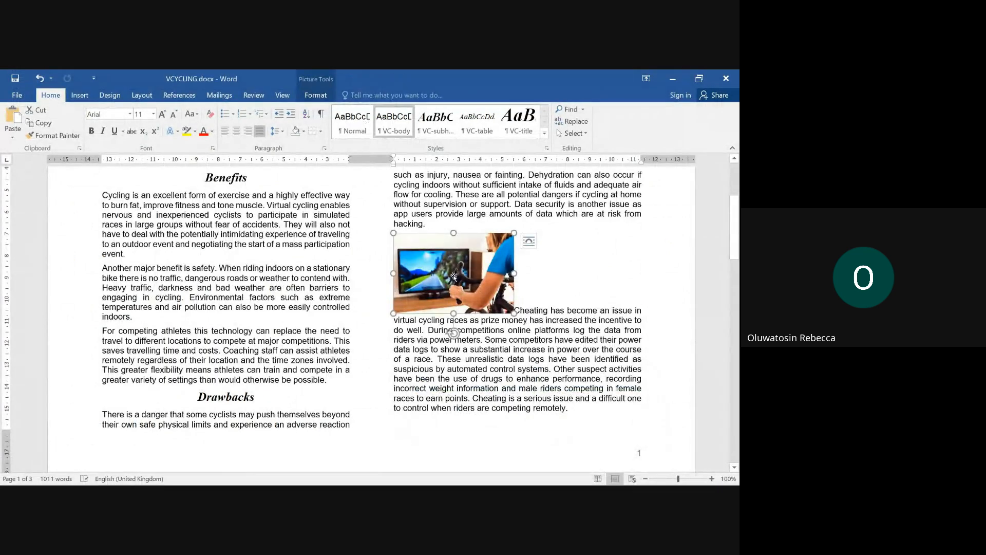
{"action": "double_click", "coordinate": [454, 276]}
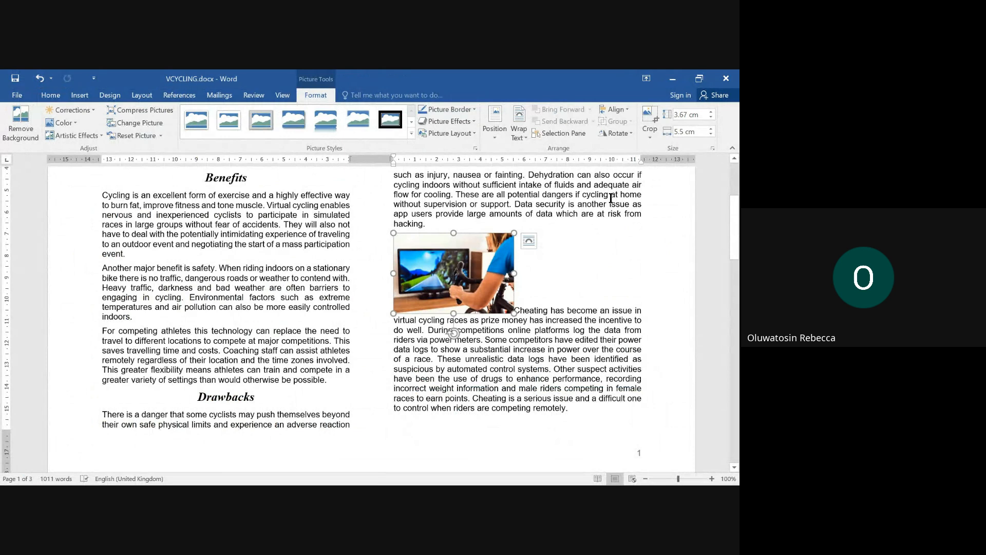
{"action": "left_click", "coordinate": [683, 132]}
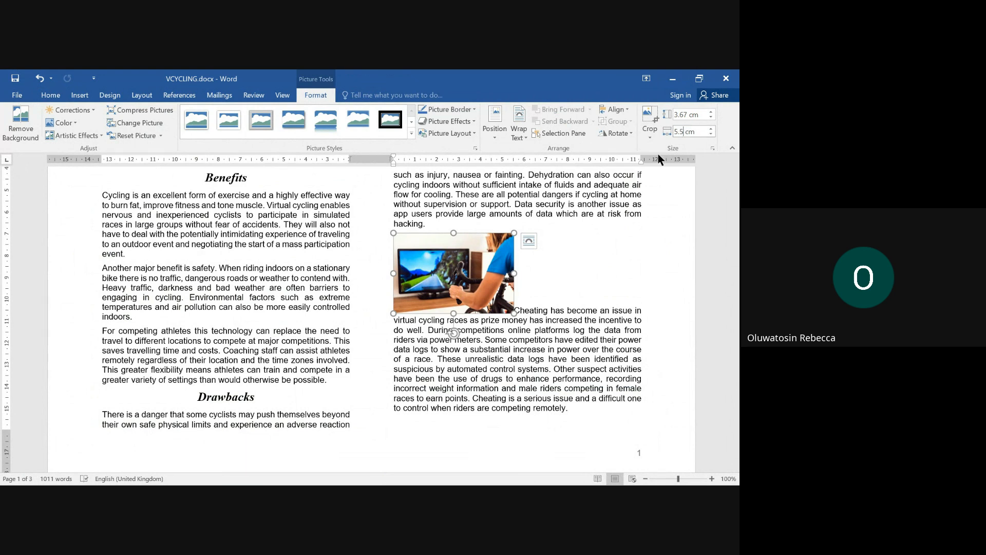
{"action": "type", "text": "4"}
{"action": "key", "text": "Return"}
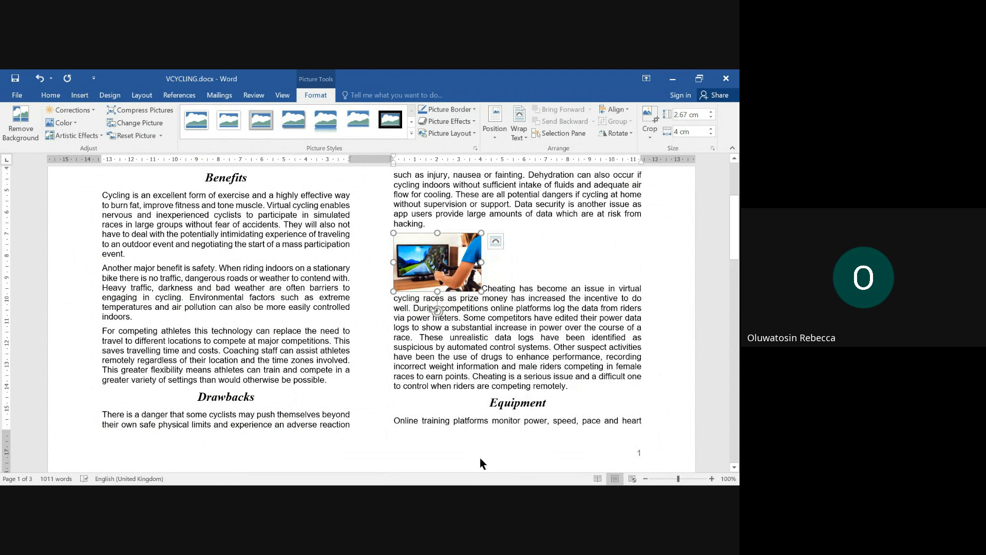
Switch to the question paper in Edge and highlight the words "right" and "text wraps" in step 9.
{"action": "mouse_move", "coordinate": [426, 478]}
{"action": "left_click", "coordinate": [347, 435]}
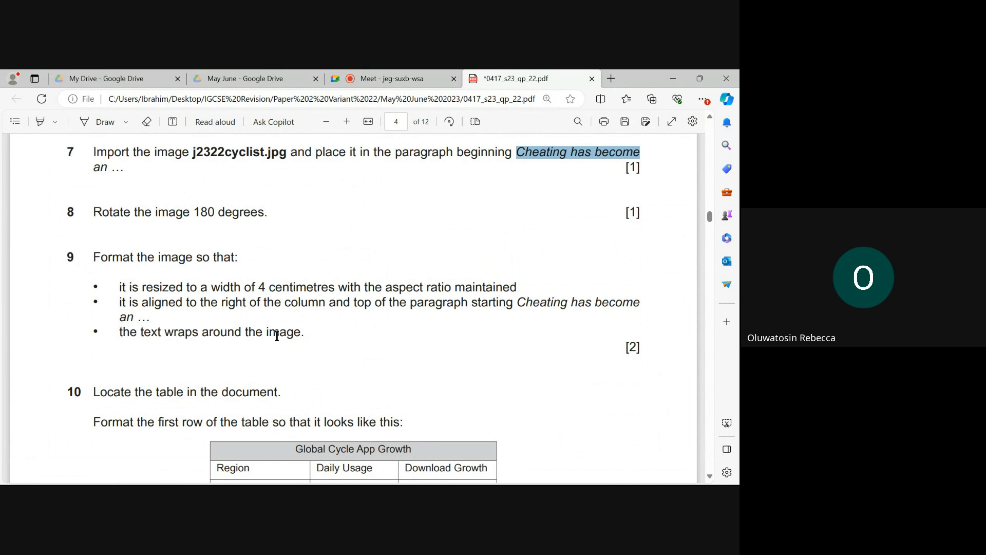
{"action": "left_click", "coordinate": [41, 121]}
{"action": "left_click_drag", "start_coordinate": [218, 303], "coordinate": [258, 303]}
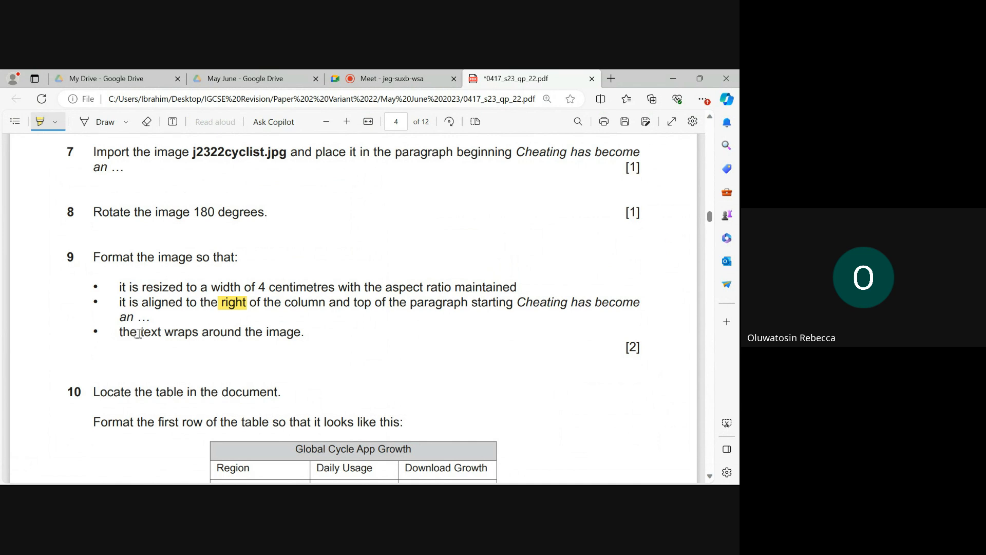
{"action": "left_click_drag", "start_coordinate": [139, 333], "coordinate": [198, 333]}
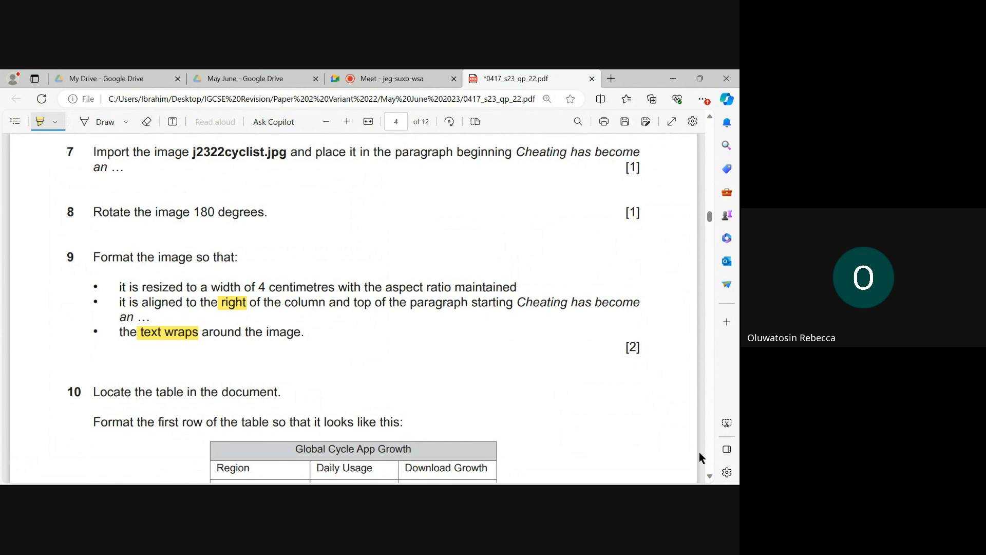
Return to VCYCLING.docx in Word, apply Tight text wrapping to the cyclist image and align it with the column's right edge and the Cheating paragraph's top.
{"action": "mouse_move", "coordinate": [534, 473]}
{"action": "left_click", "coordinate": [597, 421]}
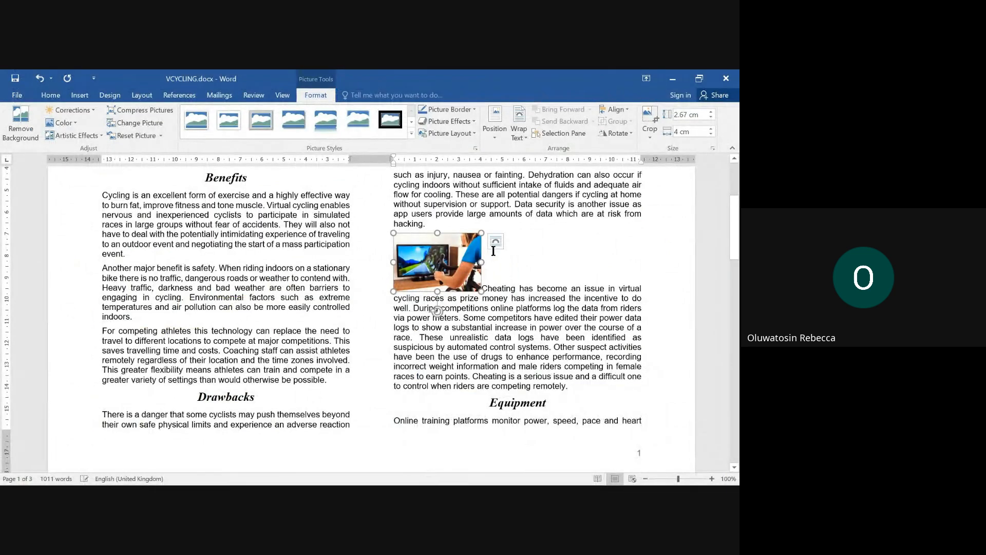
{"action": "left_click", "coordinate": [523, 137]}
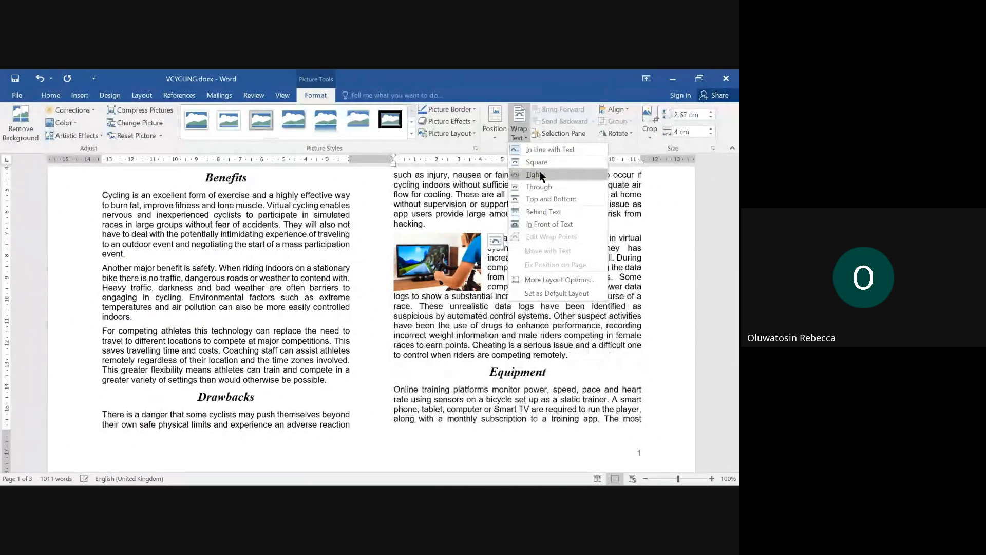
{"action": "left_click", "coordinate": [540, 175]}
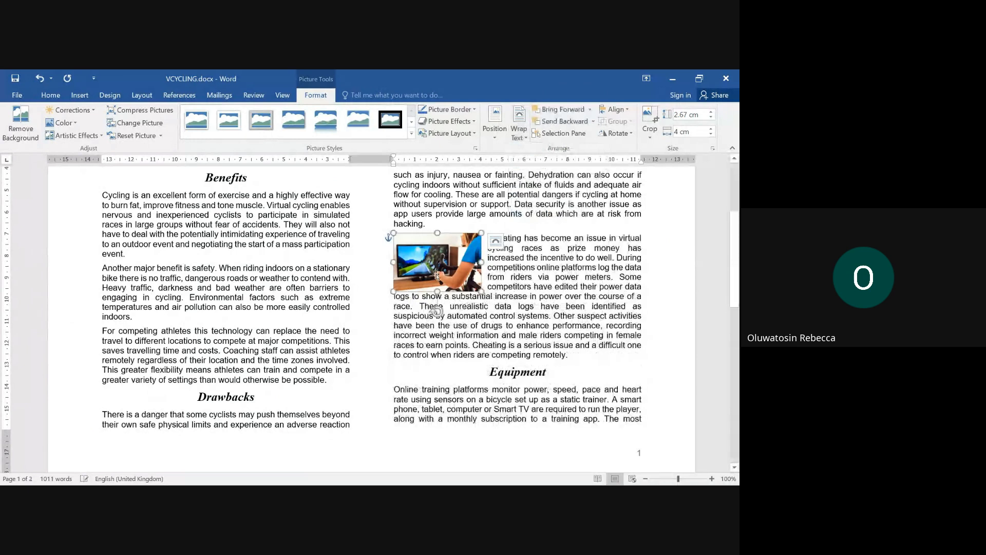
{"action": "left_click_drag", "start_coordinate": [437, 273], "coordinate": [586, 264]}
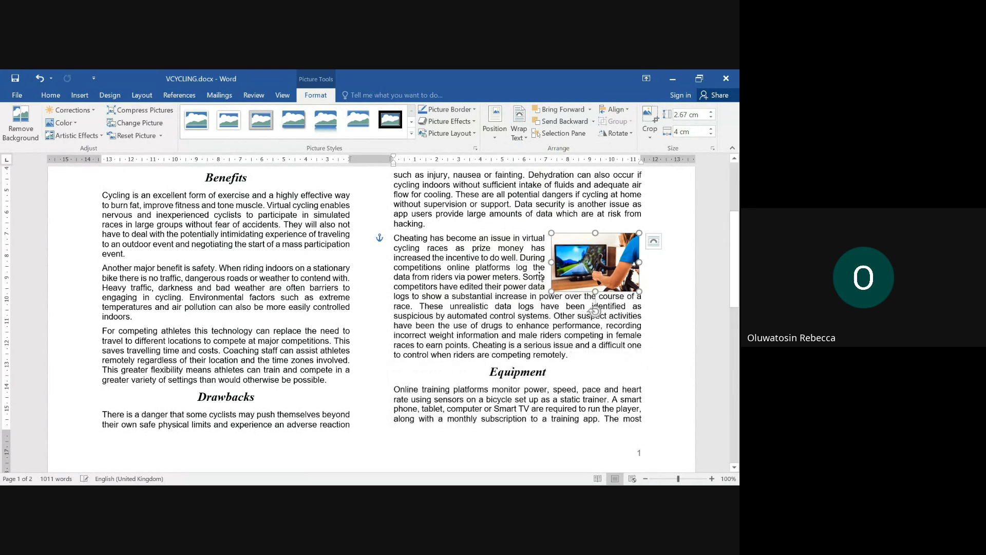
{"action": "left_click", "coordinate": [486, 285]}
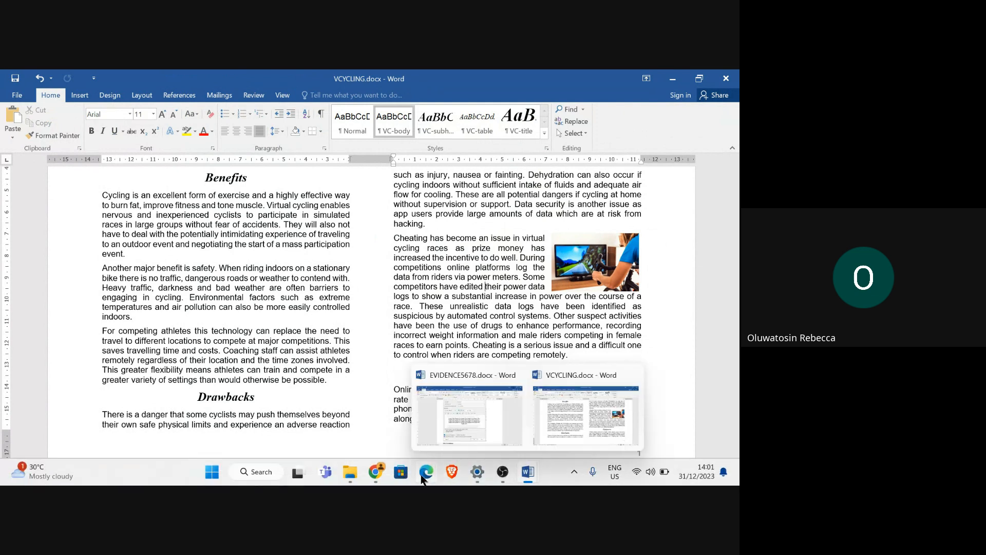
Switch to the question paper in Edge and read steps 10 and 11 on formatting and sorting the table.
{"action": "mouse_move", "coordinate": [419, 477]}
{"action": "left_click", "coordinate": [363, 413]}
{"action": "scroll", "coordinate": [191, 243], "scroll_direction": "down", "scroll_amount": 5}
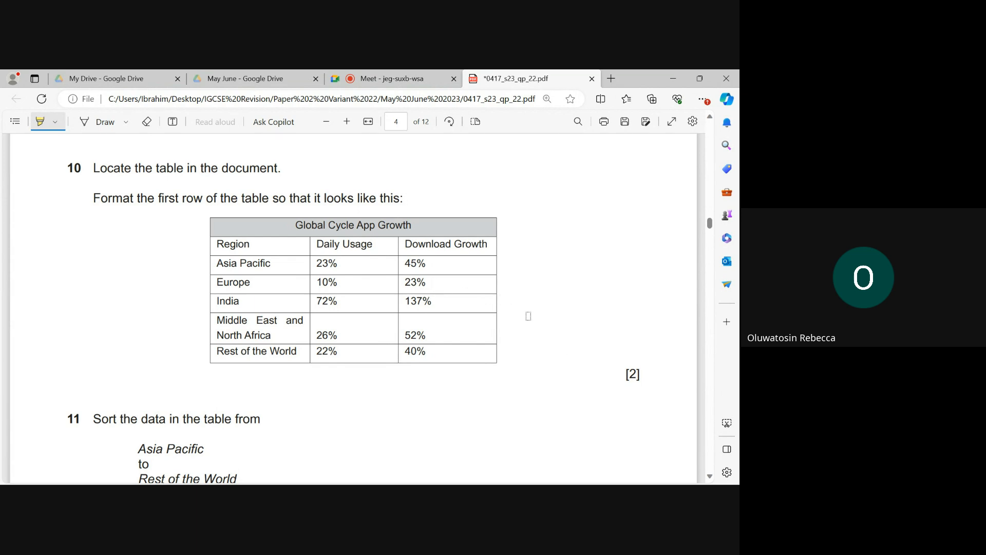
Return to VCYCLING.docx in Word and shade the table's first row, Global Cycle App Growth, in light grey.
{"action": "mouse_move", "coordinate": [528, 472]}
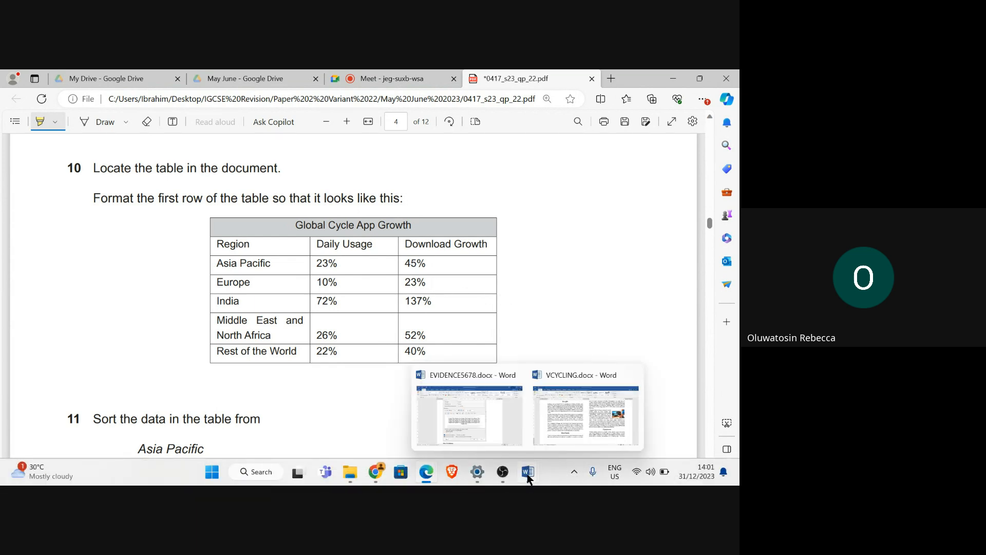
{"action": "left_click", "coordinate": [565, 429]}
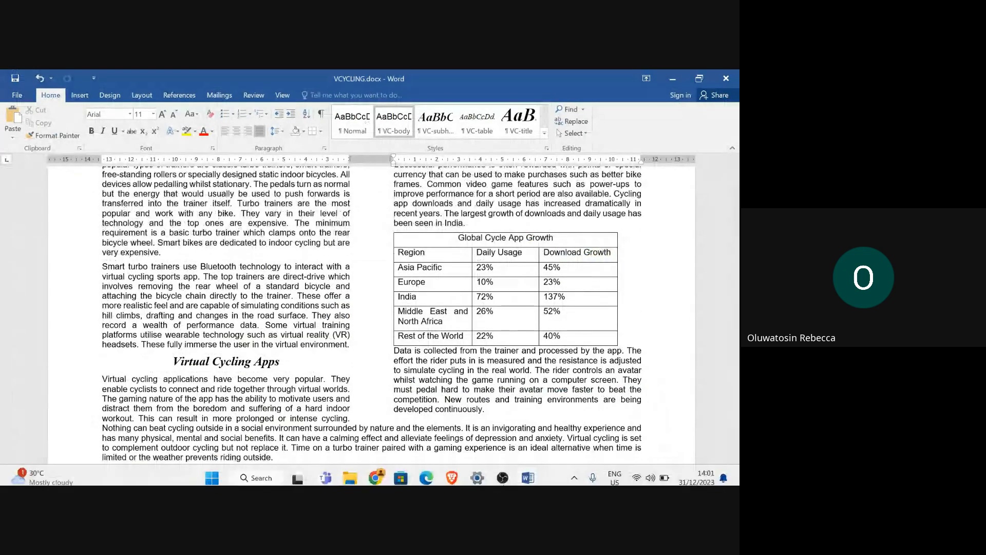
{"action": "mouse_move", "coordinate": [426, 472]}
{"action": "mouse_move", "coordinate": [376, 430]}
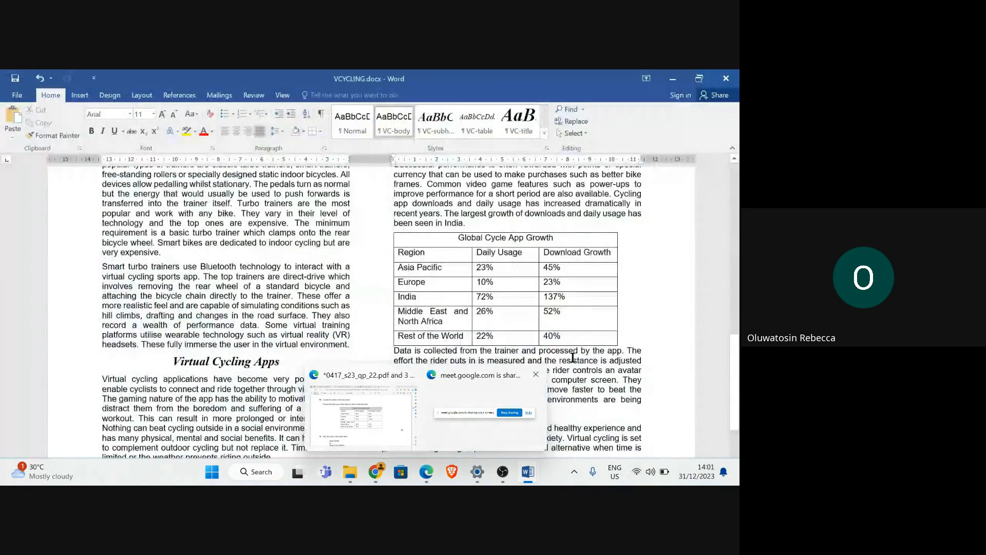
{"action": "left_click", "coordinate": [436, 238]}
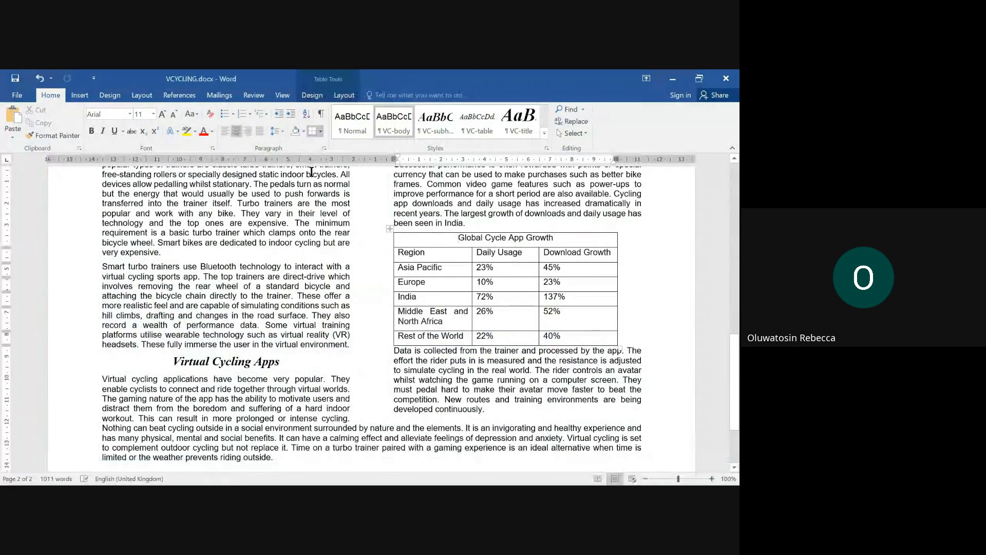
{"action": "left_click", "coordinate": [302, 131]}
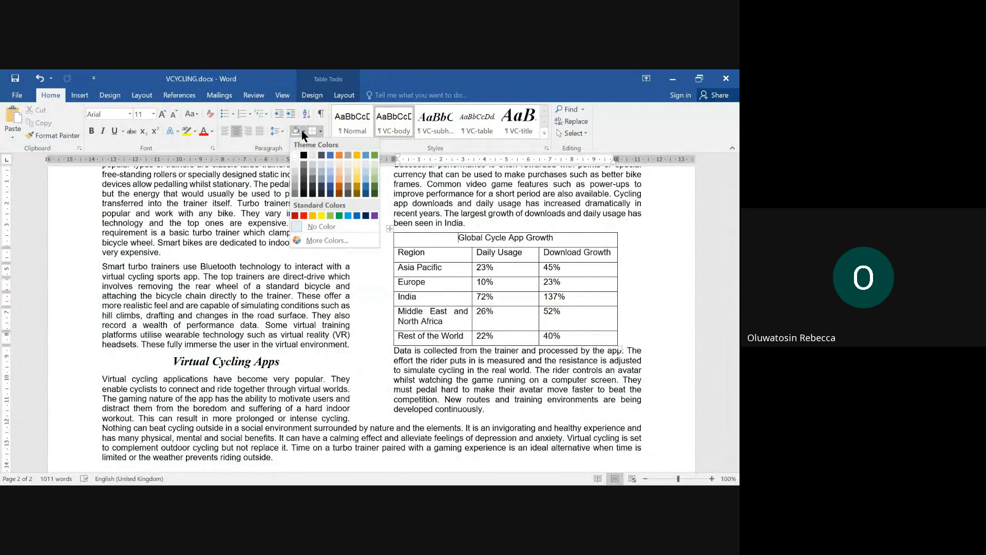
{"action": "left_click", "coordinate": [314, 172]}
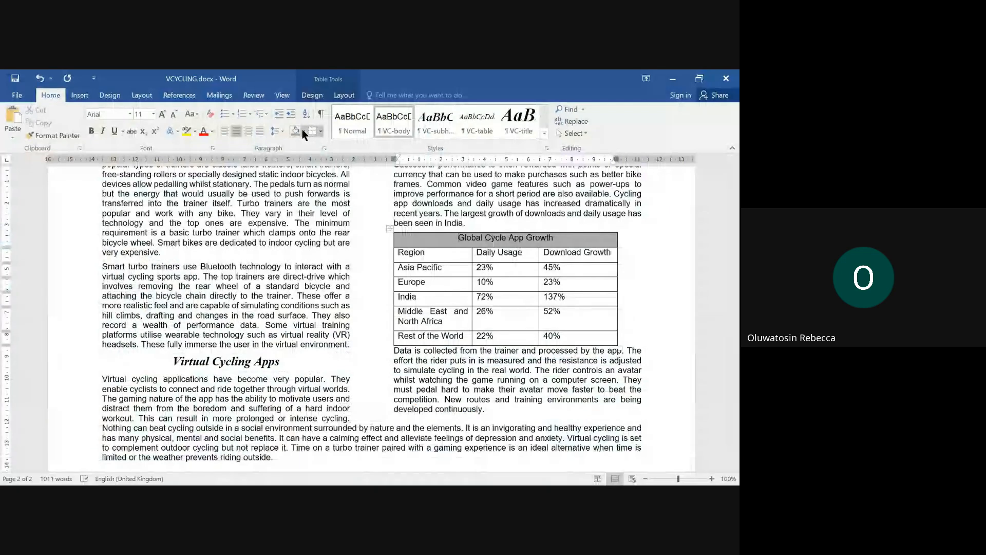
{"action": "left_click", "coordinate": [303, 131]}
{"action": "left_click", "coordinate": [315, 163]}
{"action": "left_click", "coordinate": [561, 399]}
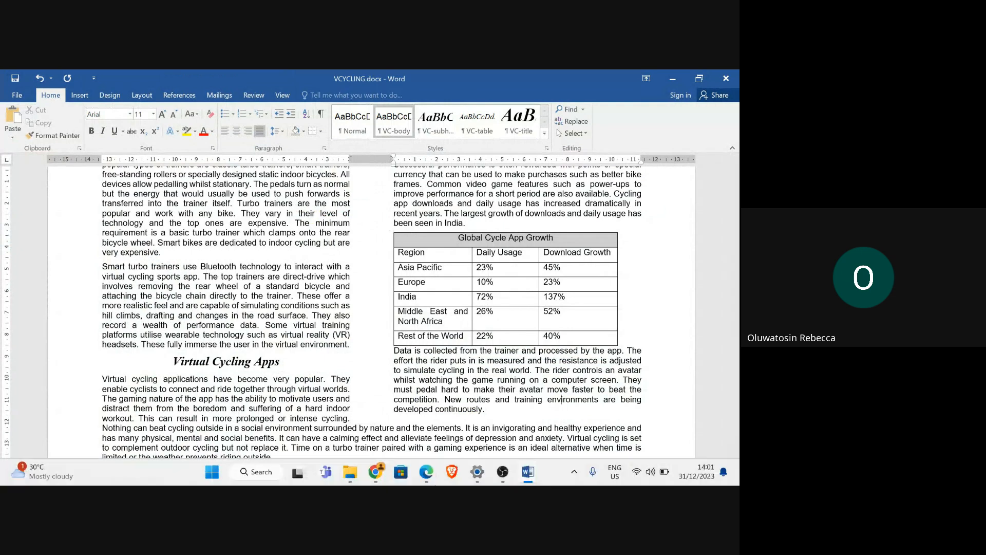
Read steps 11 and 12 of the question paper in Edge, and return to VCYCLING.docx in Word.
{"action": "mouse_move", "coordinate": [429, 480]}
{"action": "left_click", "coordinate": [372, 428]}
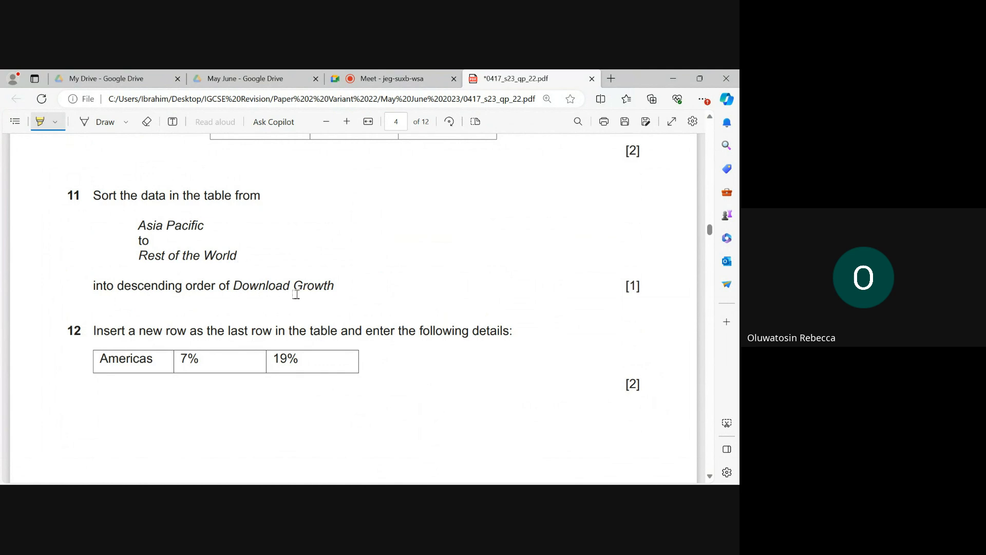
{"action": "mouse_move", "coordinate": [528, 472]}
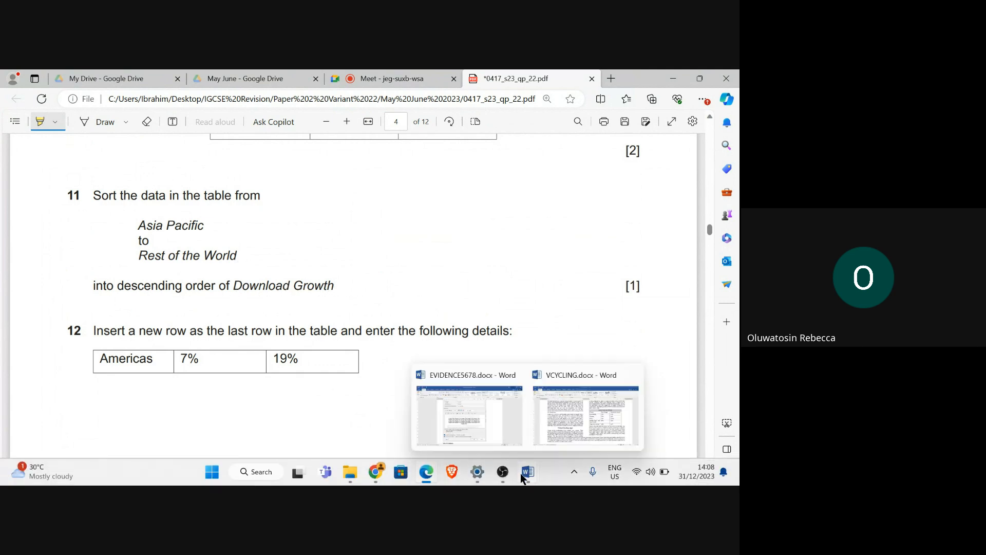
{"action": "left_click", "coordinate": [578, 438]}
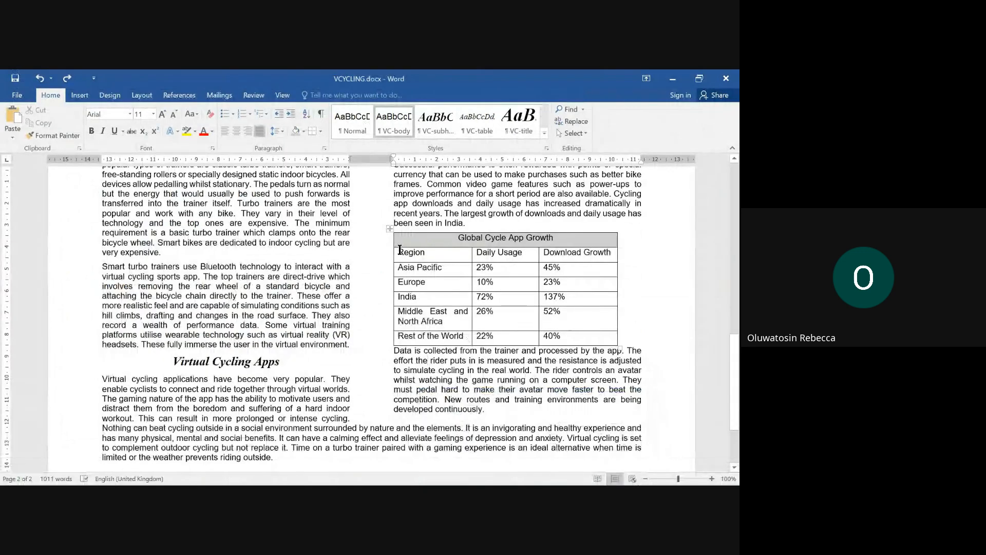
Try to sort the table from the Region row to Rest of the World by Column 3 in descending order, and undo the sort.
{"action": "left_click_drag", "start_coordinate": [399, 248], "coordinate": [591, 339]}
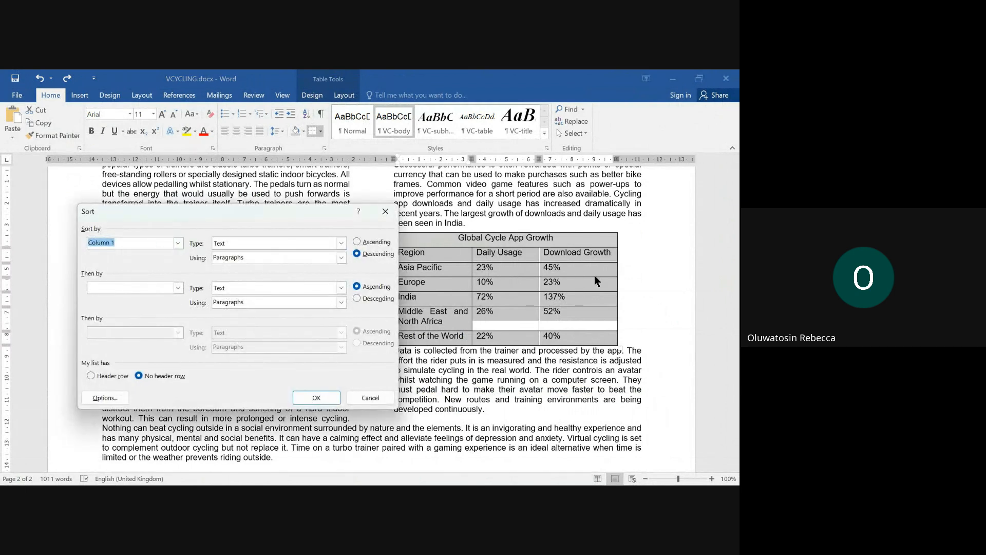
{"action": "left_click", "coordinate": [180, 243]}
{"action": "left_click", "coordinate": [153, 271]}
{"action": "left_click", "coordinate": [366, 255]}
{"action": "left_click", "coordinate": [324, 397]}
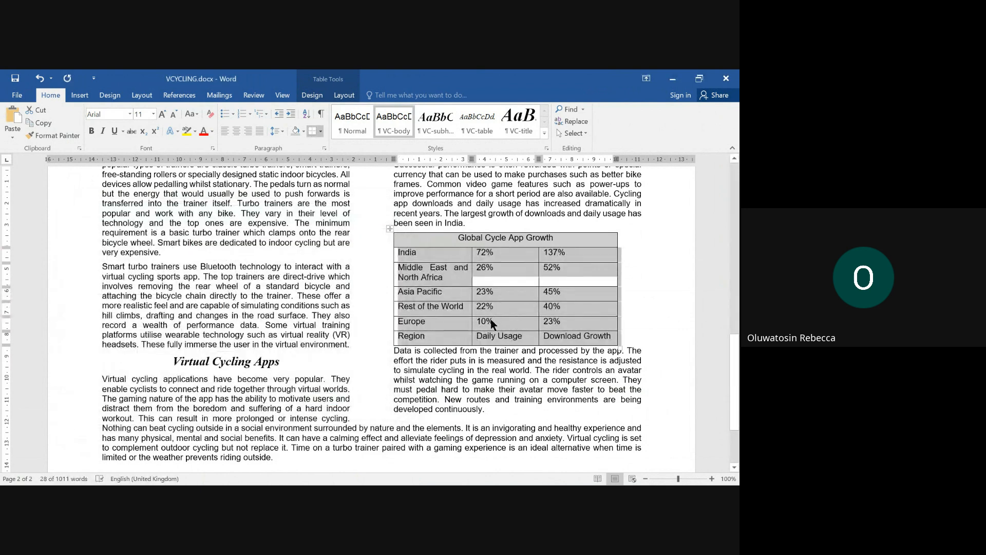
{"action": "left_click", "coordinate": [561, 278]}
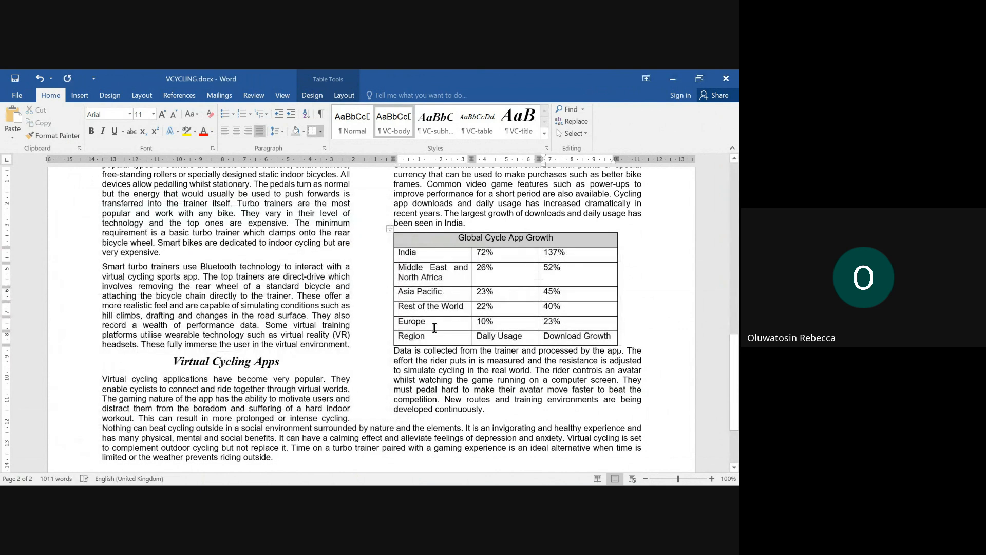
{"action": "key", "text": "ctrl+z"}
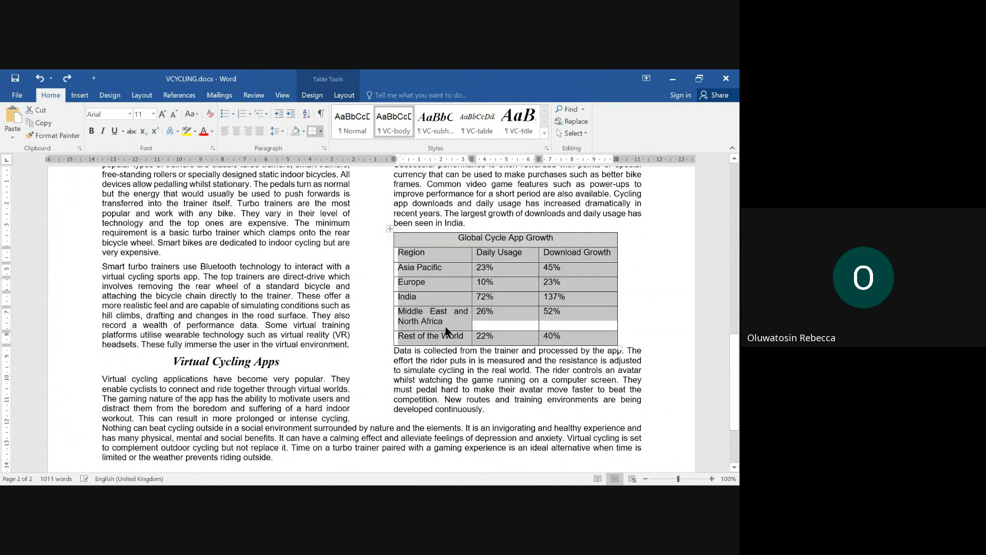
Sort the table rows from Asia Pacific to Rest of the World by Column 3 as numbers in descending order.
{"action": "left_click", "coordinate": [457, 273]}
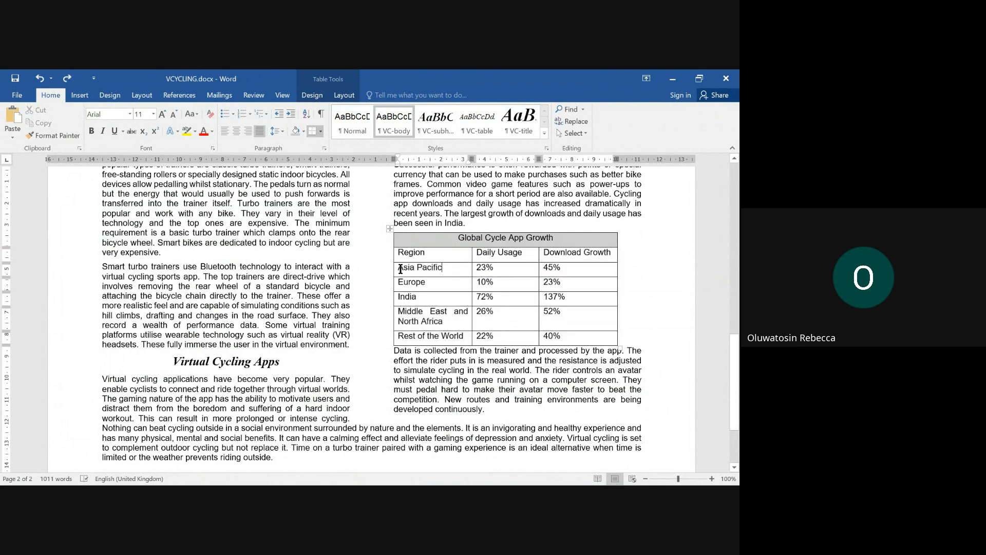
{"action": "left_click_drag", "start_coordinate": [400, 268], "coordinate": [580, 334]}
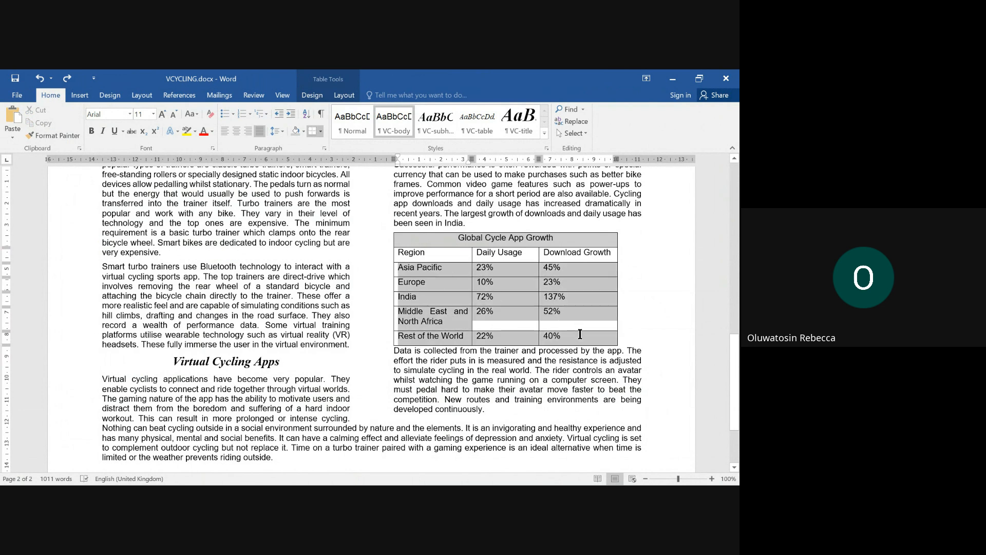
{"action": "left_click", "coordinate": [303, 115]}
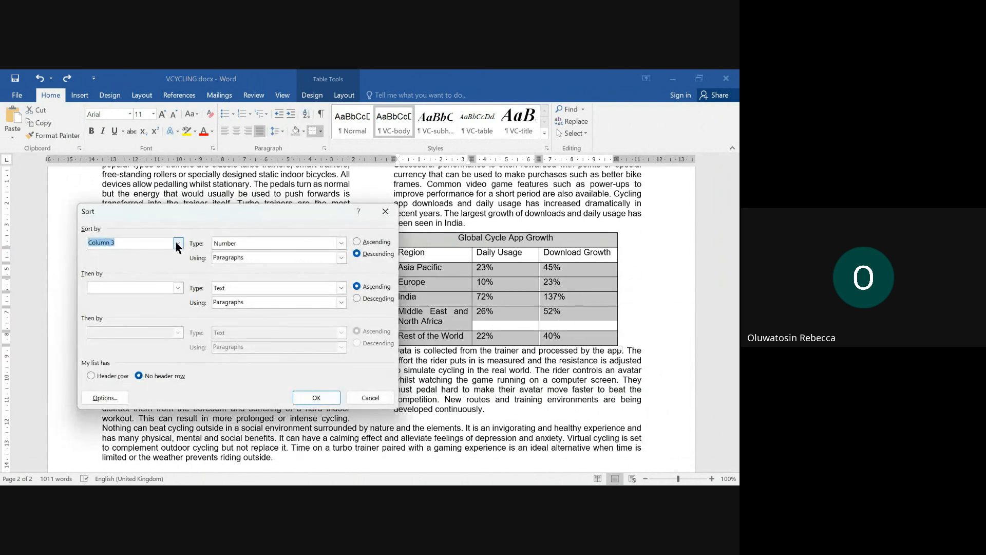
{"action": "left_click", "coordinate": [316, 398]}
{"action": "left_click", "coordinate": [468, 358]}
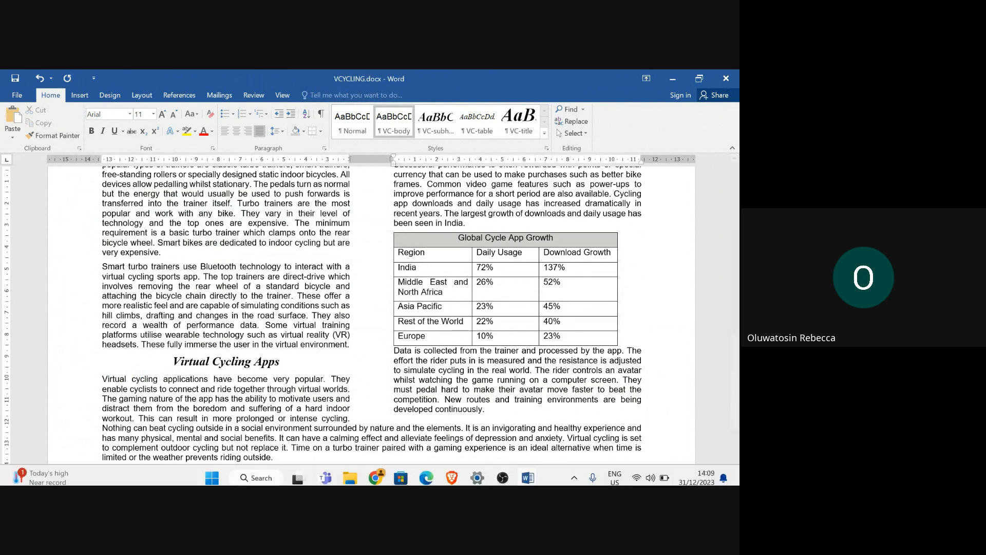
Switch to the question paper in Edge, turn off the highlighter and copy the word "Americas" from step 12.
{"action": "left_click", "coordinate": [428, 473]}
{"action": "left_click", "coordinate": [359, 400]}
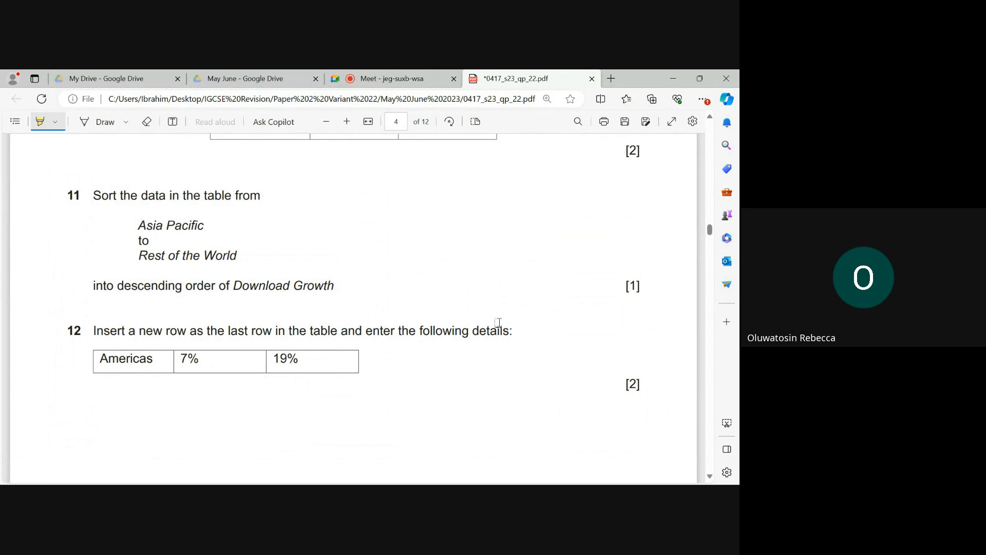
{"action": "left_click", "coordinate": [40, 121]}
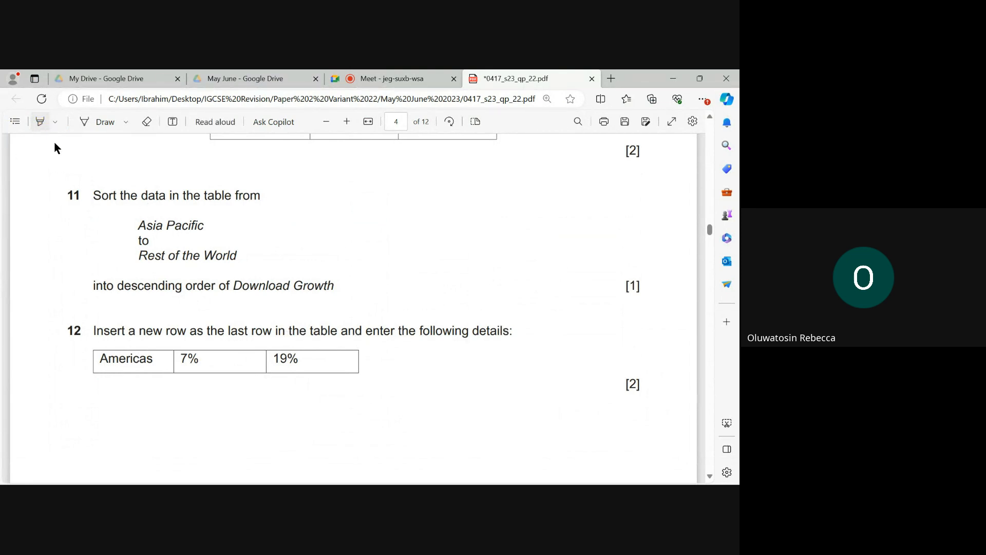
{"action": "double_click", "coordinate": [113, 360]}
{"action": "key", "text": "ctrl+c"}
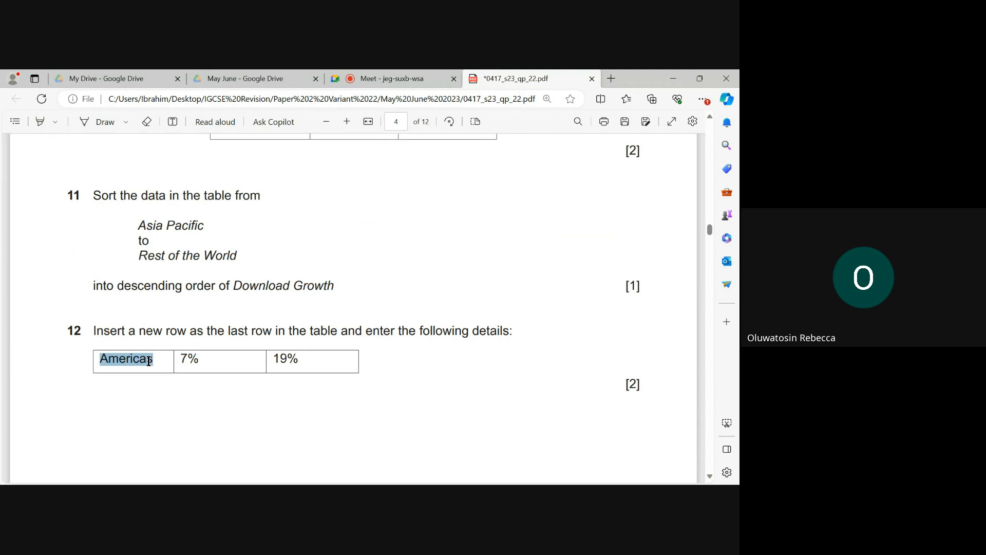
{"action": "right_click", "coordinate": [149, 363]}
{"action": "left_click", "coordinate": [183, 198]}
Return to VCYCLING.docx in Word and add a last table row containing the copied "Americas", 7% and 19%.
{"action": "mouse_move", "coordinate": [526, 477]}
{"action": "left_click", "coordinate": [579, 435]}
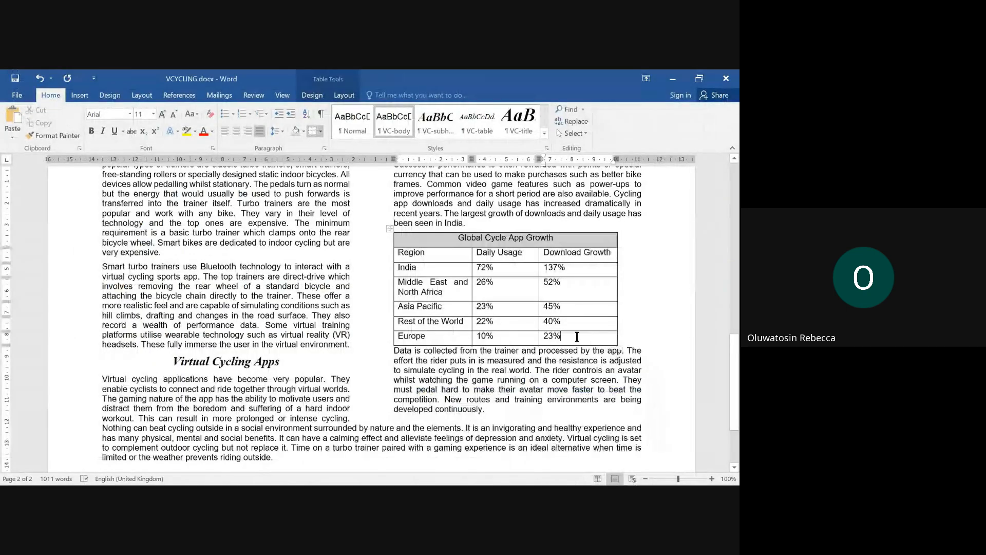
{"action": "key", "text": "Tab"}
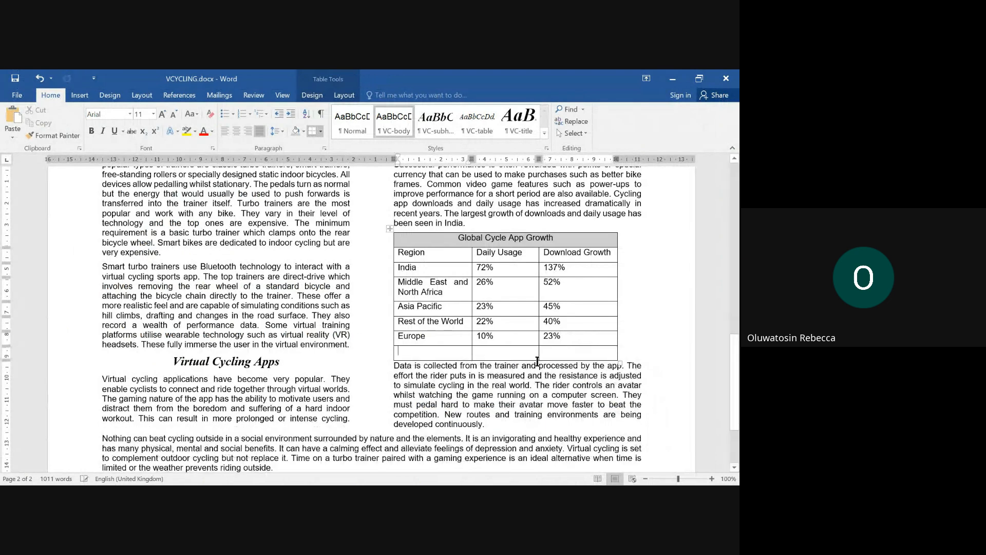
{"action": "key", "text": "ctrl+v"}
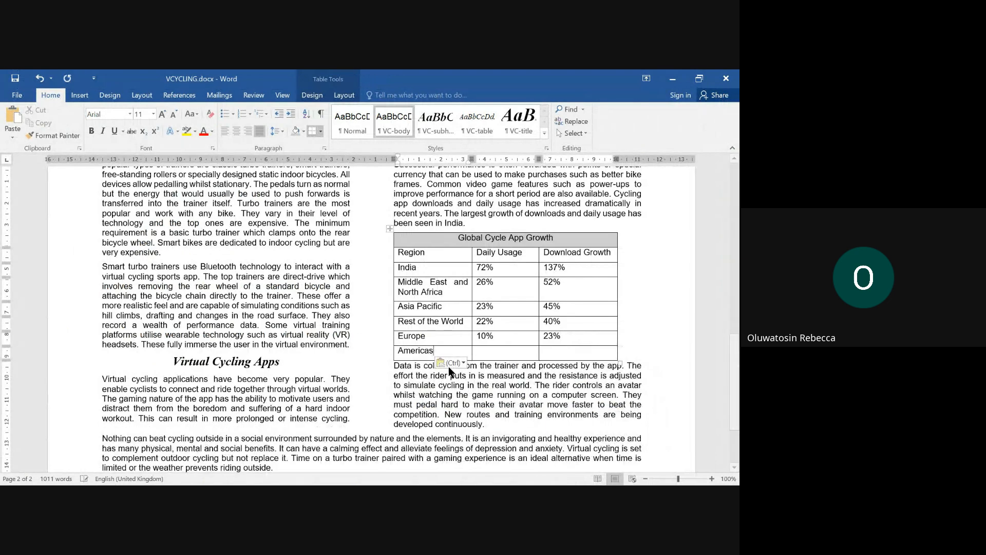
{"action": "left_click", "coordinate": [501, 350]}
{"action": "type", "text": "7"}
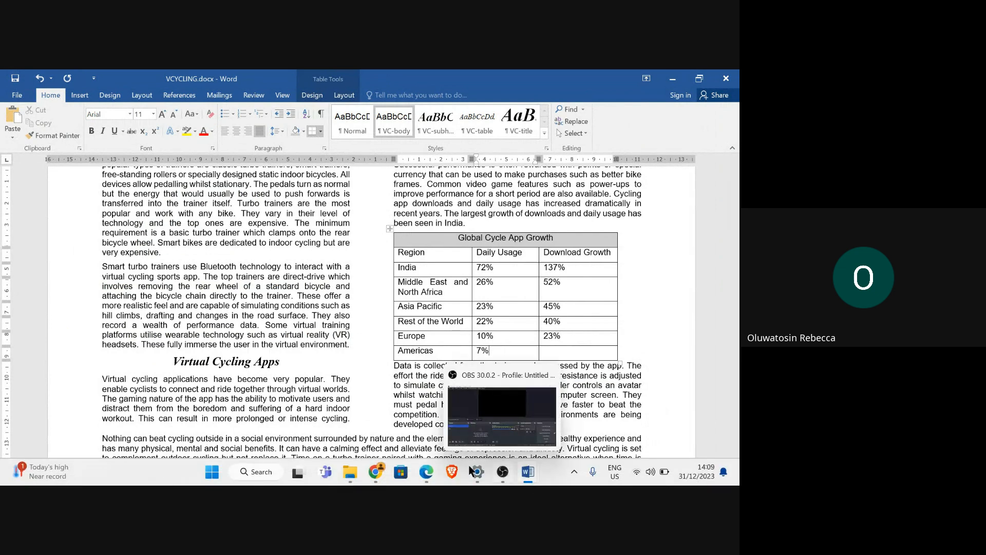
{"action": "mouse_move", "coordinate": [426, 471]}
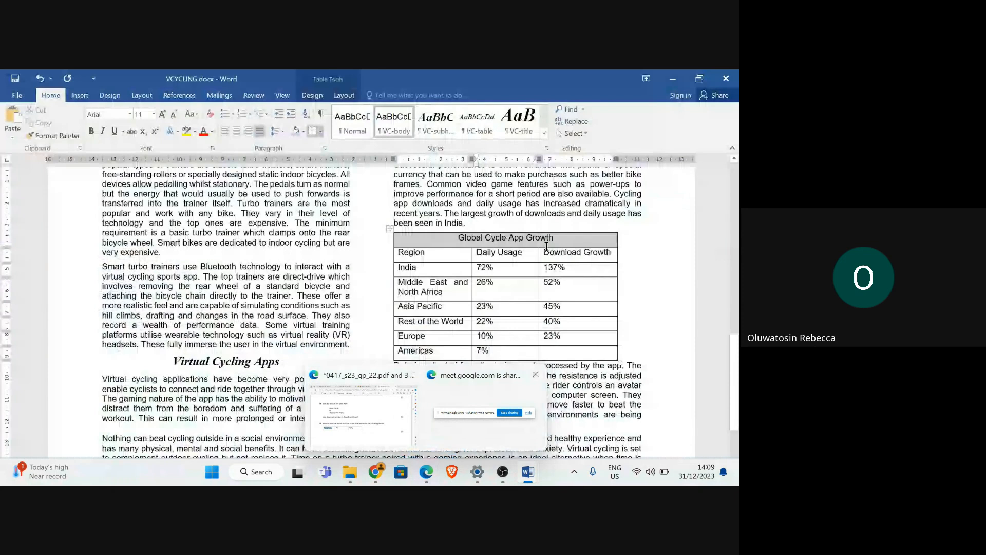
{"action": "left_click", "coordinate": [555, 358]}
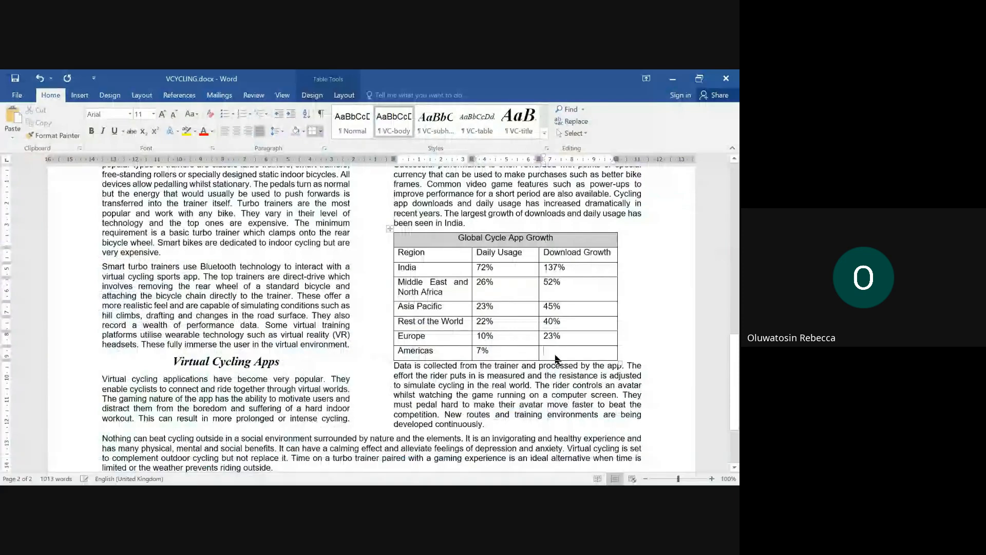
{"action": "type", "text": "19%"}
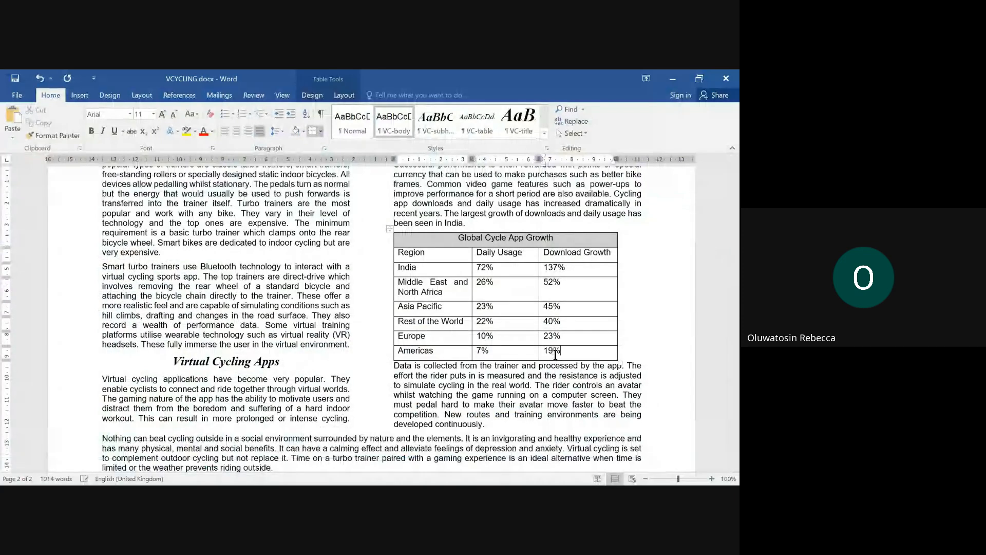
Switch to the question paper in Edge and read step 13 on the table's style, borders and spacing.
{"action": "mouse_move", "coordinate": [428, 477]}
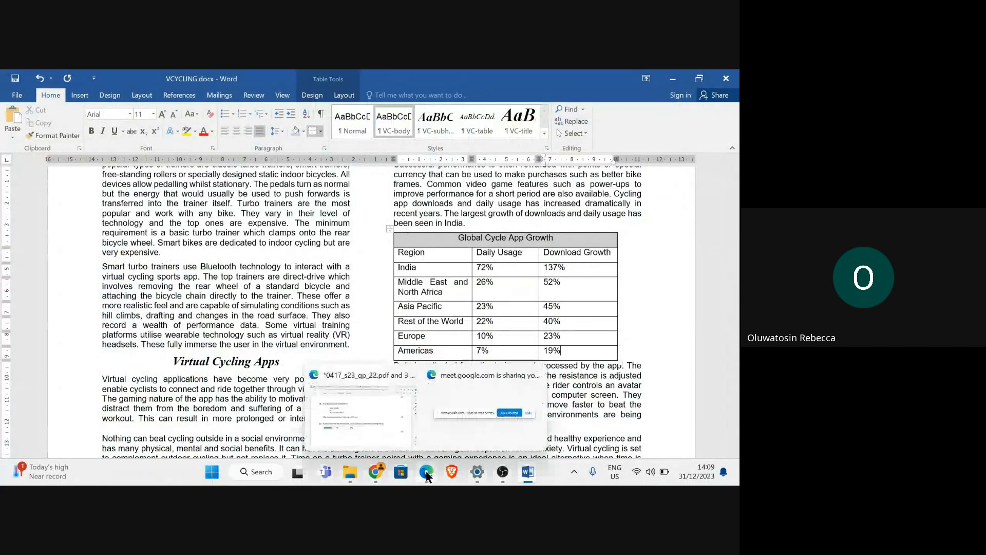
{"action": "left_click", "coordinate": [353, 421]}
{"action": "scroll", "coordinate": [261, 295], "scroll_direction": "down", "scroll_amount": 10}
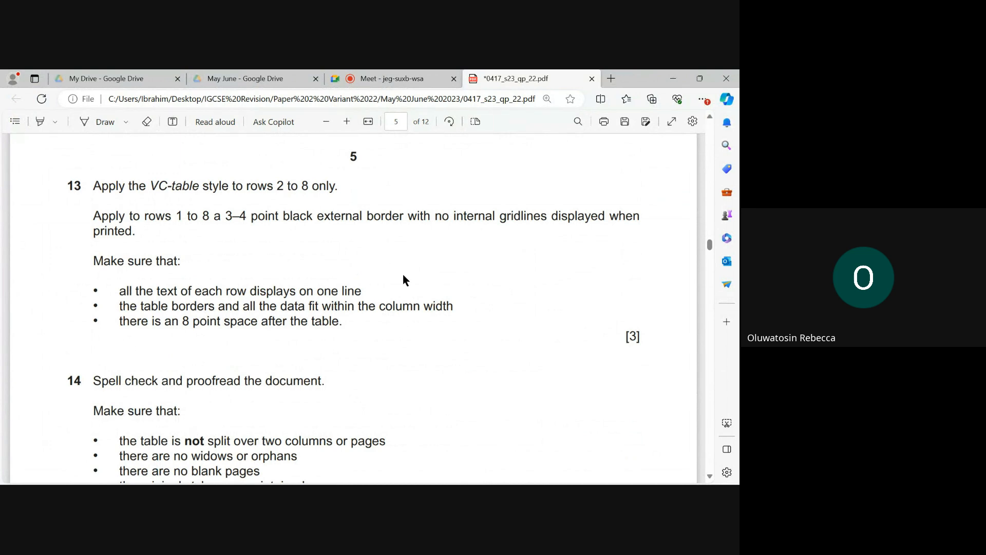
Return to VCYCLING.docx in Word and apply the VC-table style to table rows 2 to 8.
{"action": "mouse_move", "coordinate": [535, 471]}
{"action": "left_click", "coordinate": [564, 409]}
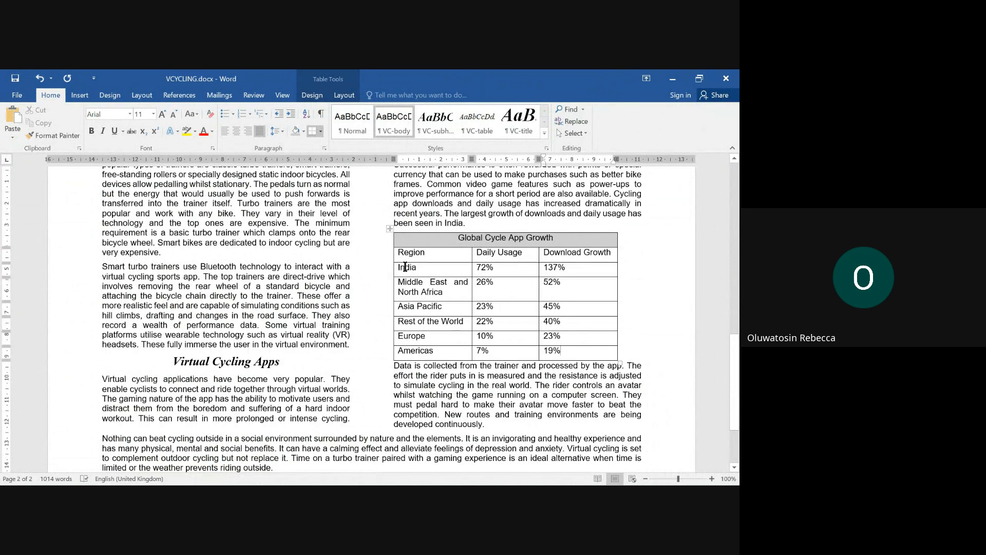
{"action": "left_click_drag", "start_coordinate": [401, 253], "coordinate": [571, 349]}
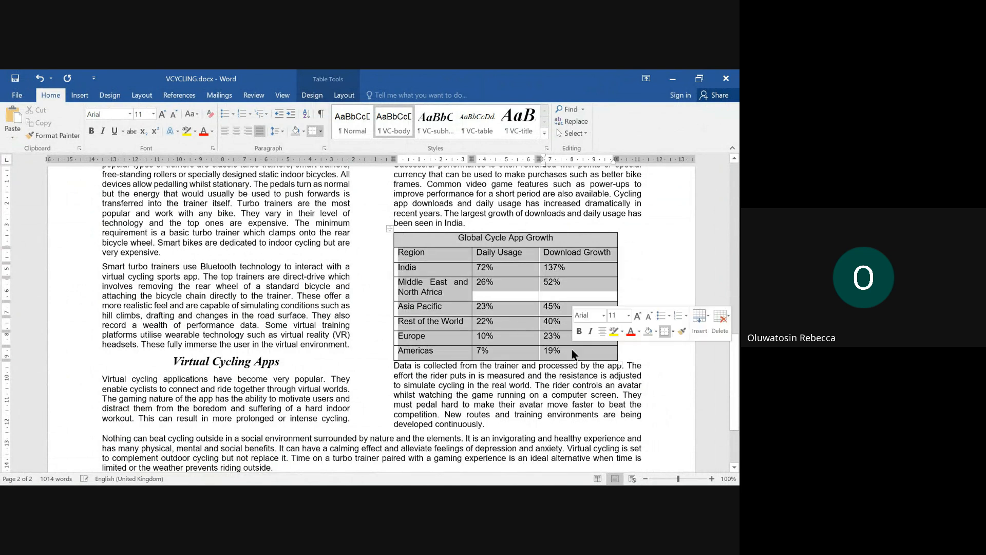
{"action": "left_click", "coordinate": [547, 149]}
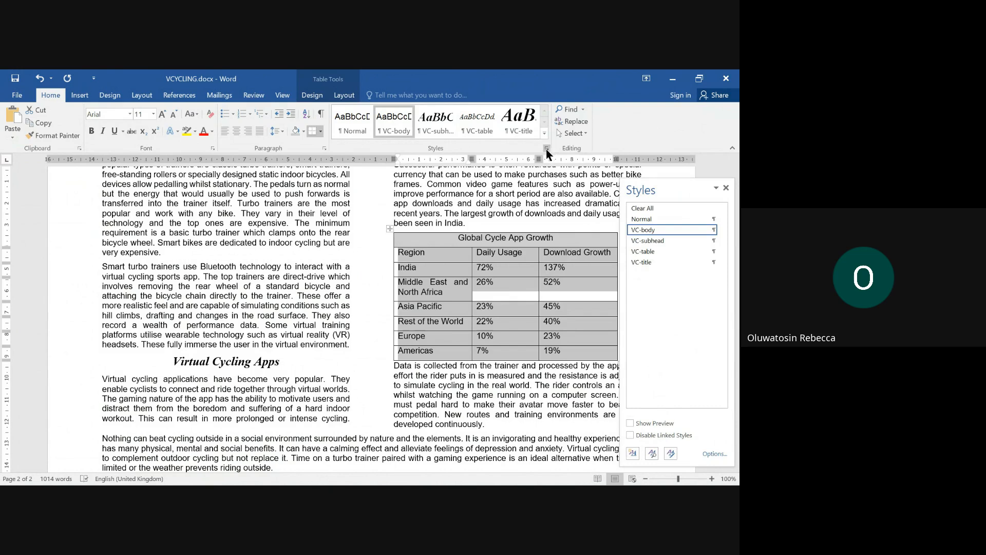
{"action": "left_click", "coordinate": [652, 251]}
{"action": "left_click", "coordinate": [457, 391]}
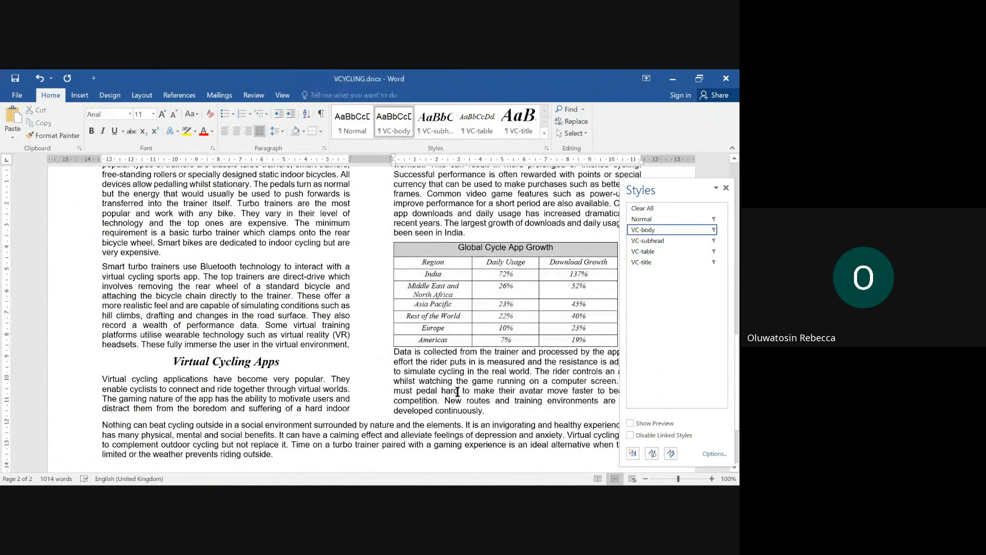
{"action": "left_click", "coordinate": [726, 189]}
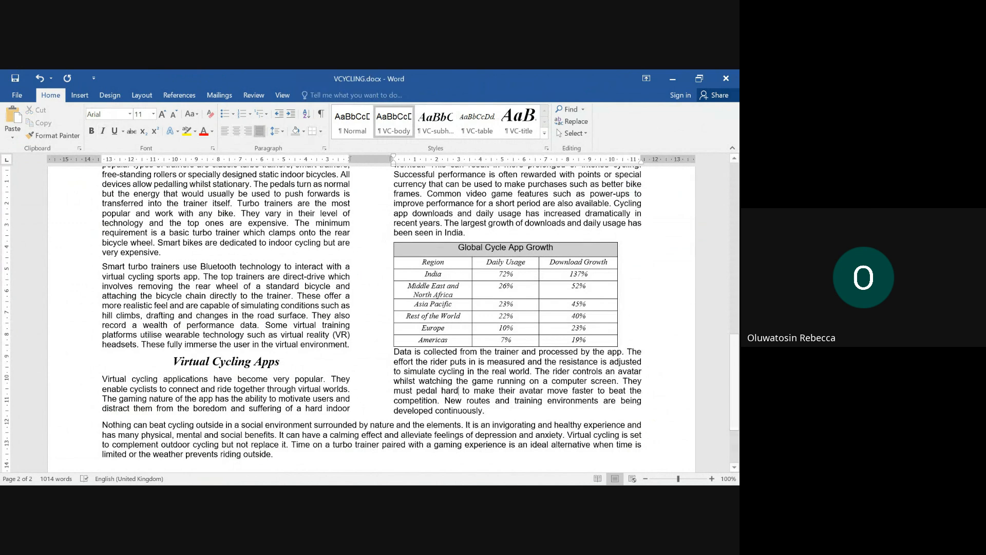
Switch to the question paper in Edge and reread step 13's requirements for the table's border, row text and spacing.
{"action": "left_click", "coordinate": [426, 472]}
{"action": "left_click", "coordinate": [349, 440]}
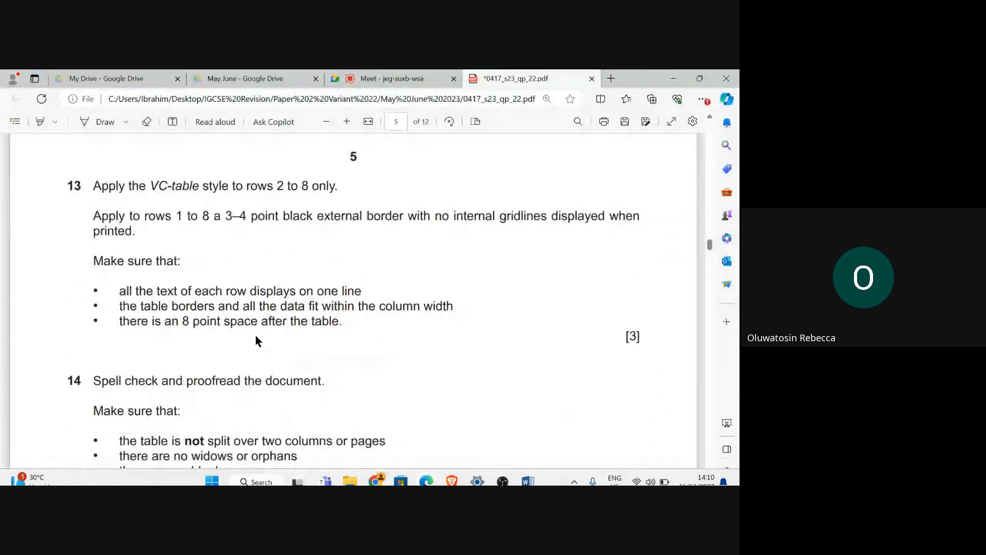
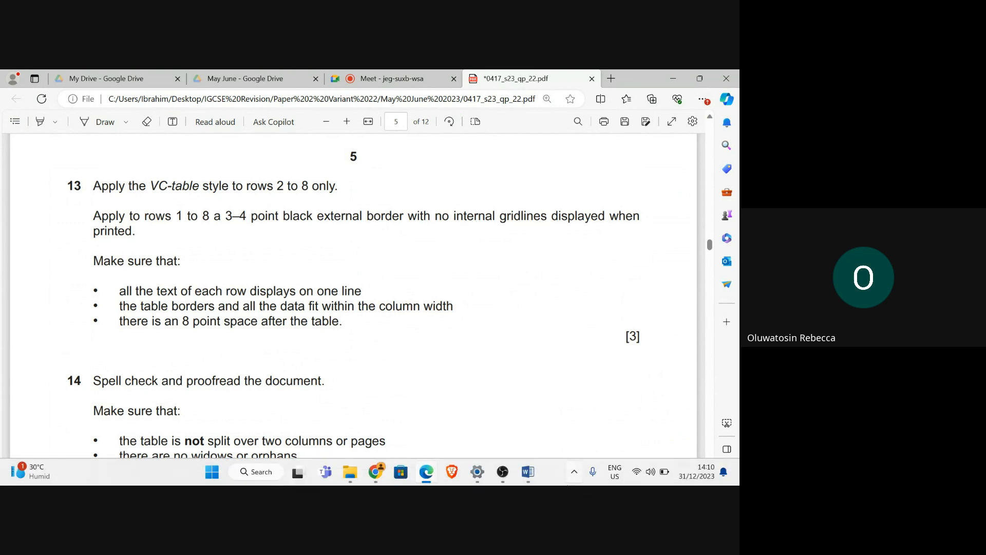
{"action": "mouse_move", "coordinate": [530, 476]}
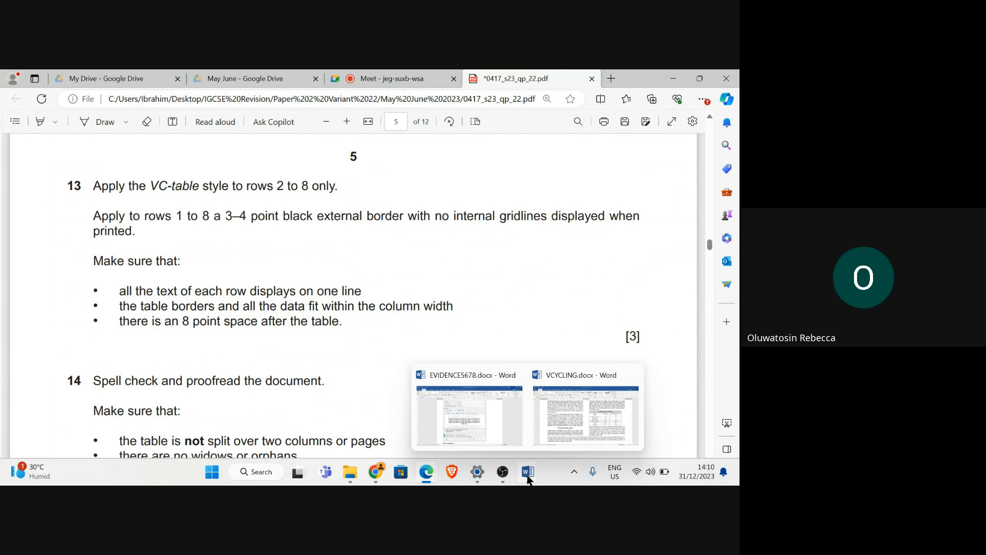
{"action": "left_click", "coordinate": [557, 429]}
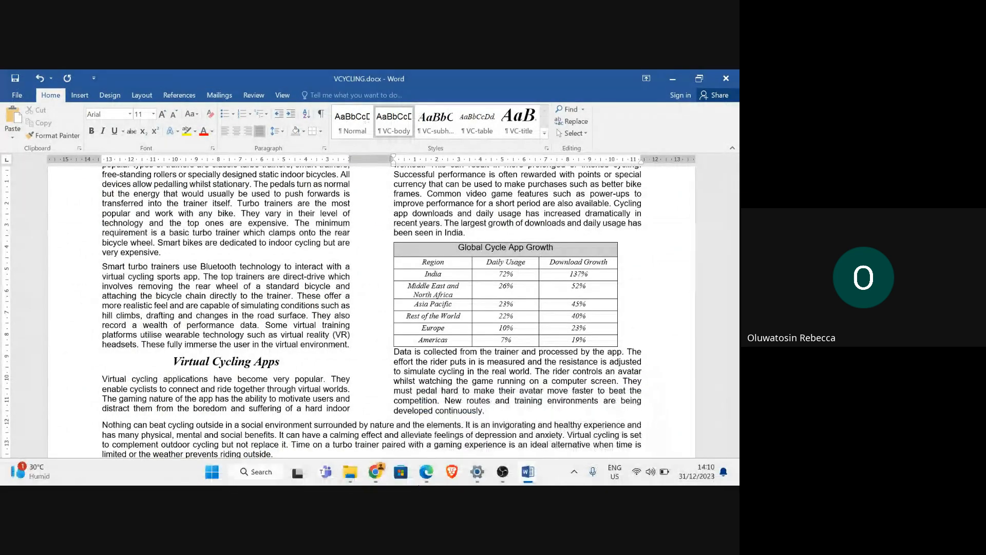
{"action": "mouse_move", "coordinate": [426, 472]}
{"action": "left_click", "coordinate": [332, 404]}
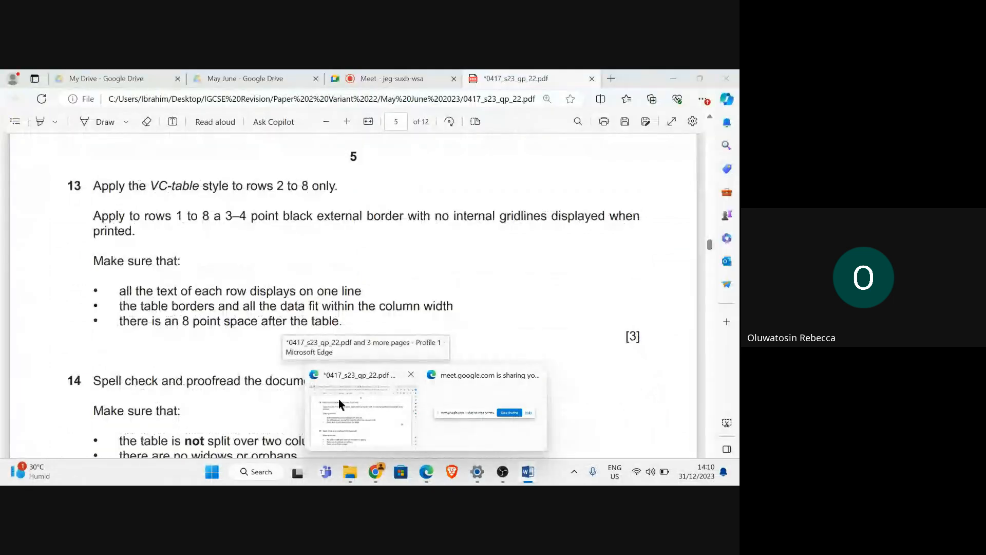
In VCYCLING.docx in Word, apply a 3 pt Box border without inside lines to the whole Global Cycle App Growth table.
{"action": "left_click_drag", "start_coordinate": [441, 250], "coordinate": [599, 344]}
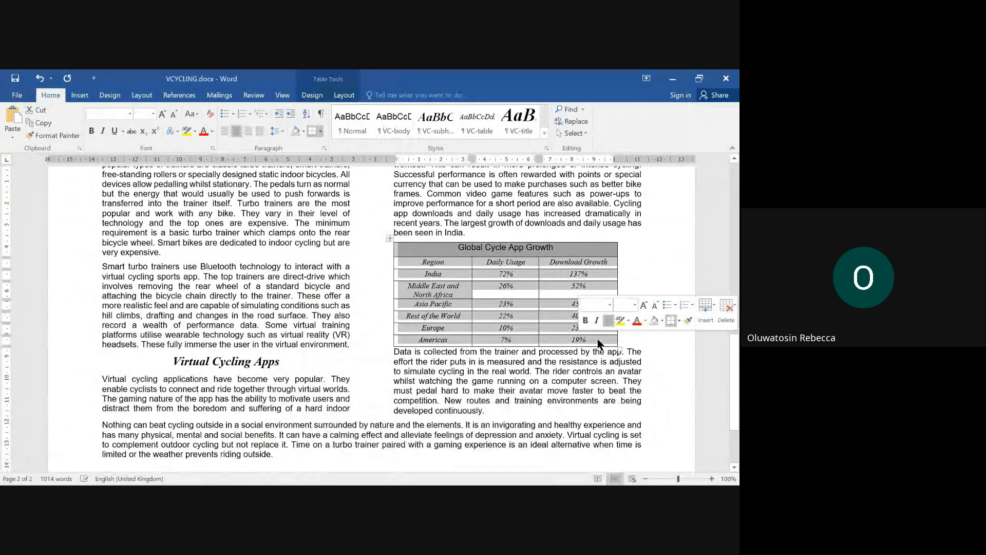
{"action": "left_click", "coordinate": [680, 322]}
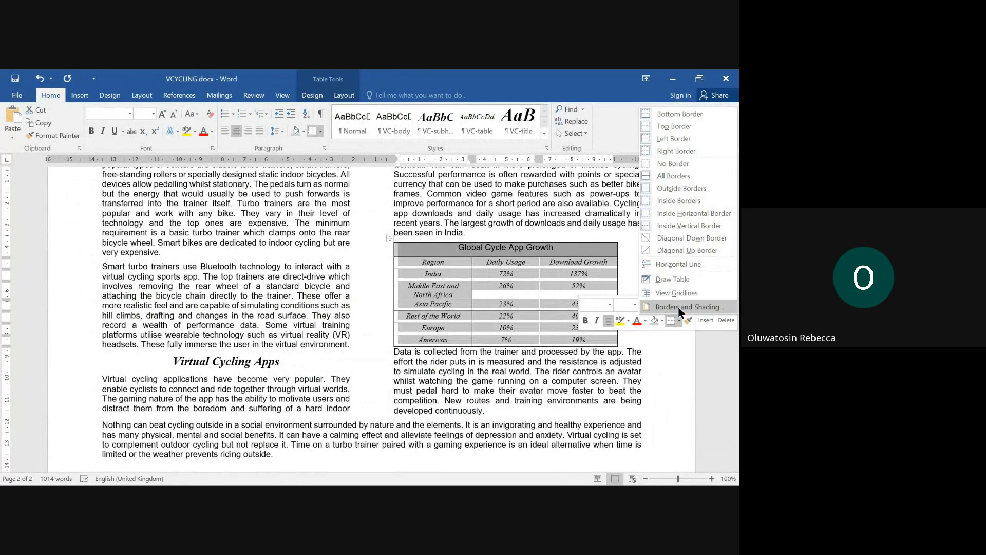
{"action": "left_click", "coordinate": [680, 308]}
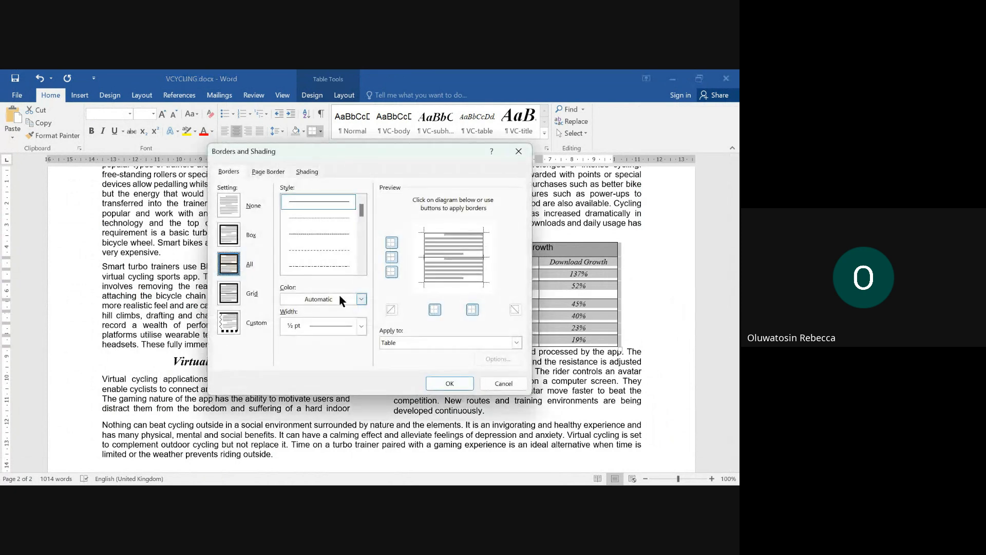
{"action": "left_click", "coordinate": [229, 237]}
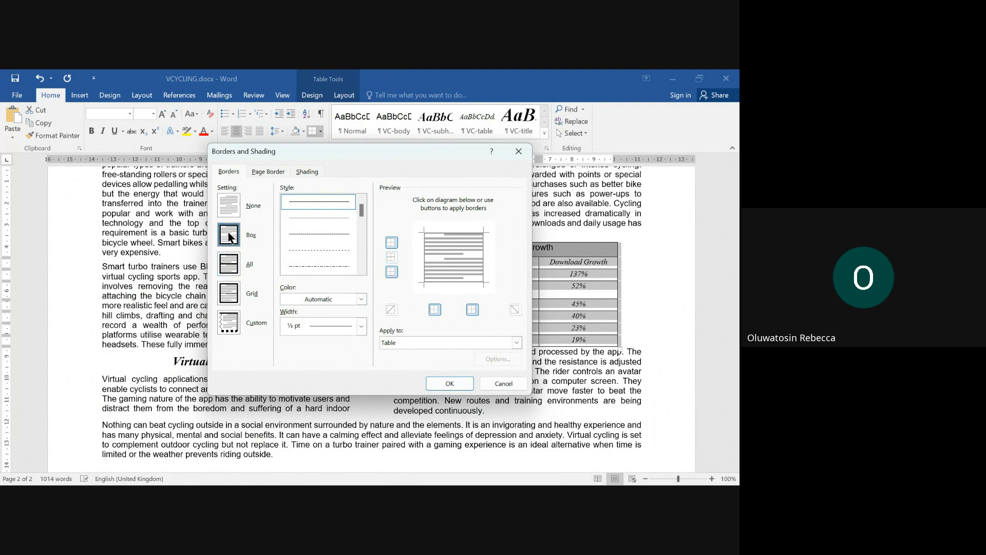
{"action": "left_click", "coordinate": [362, 326]}
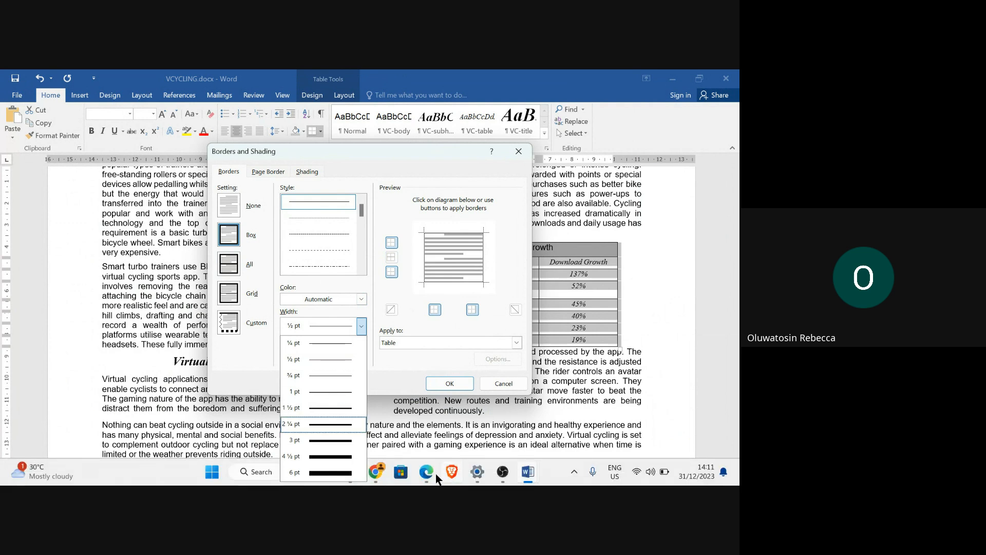
{"action": "mouse_move", "coordinate": [428, 473]}
{"action": "mouse_move", "coordinate": [337, 412]}
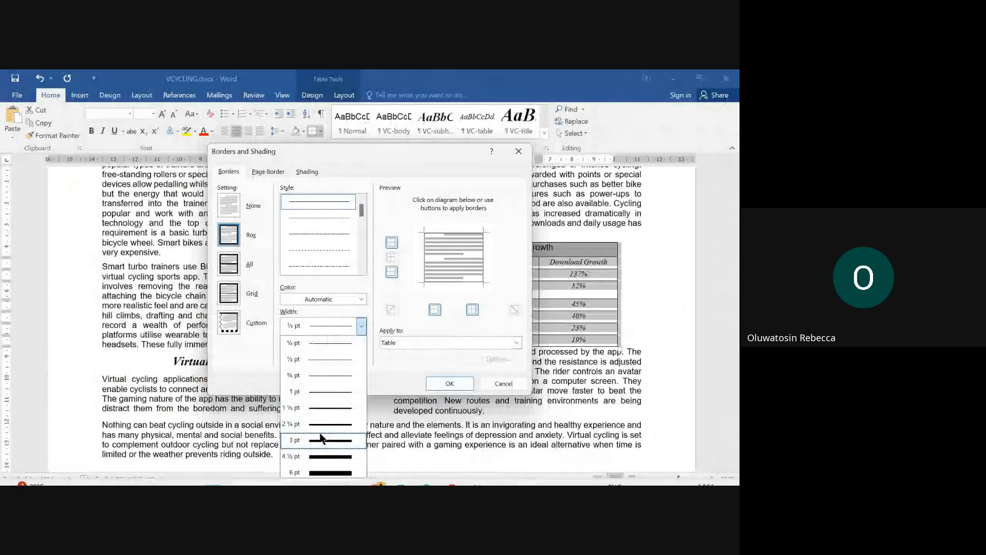
{"action": "left_click", "coordinate": [321, 438]}
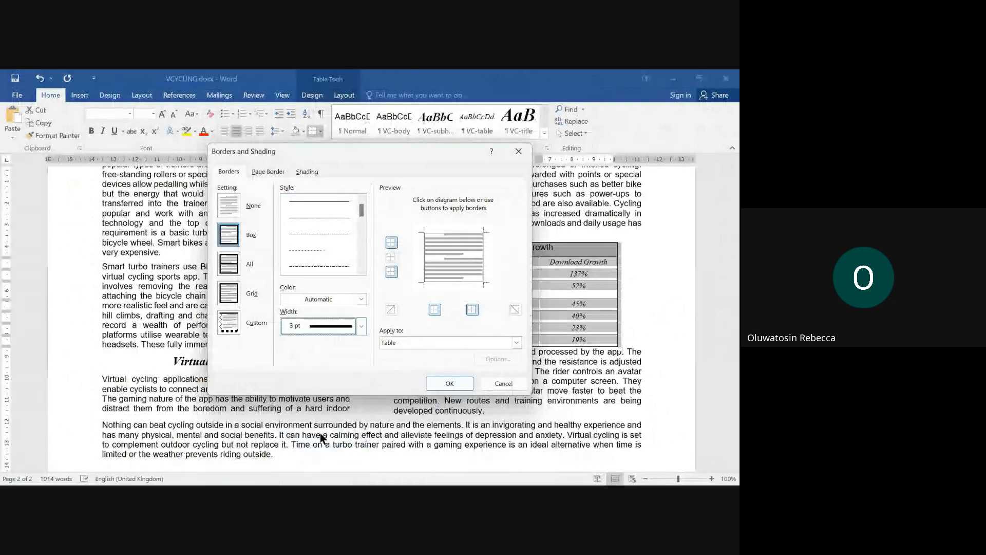
{"action": "left_click", "coordinate": [448, 384]}
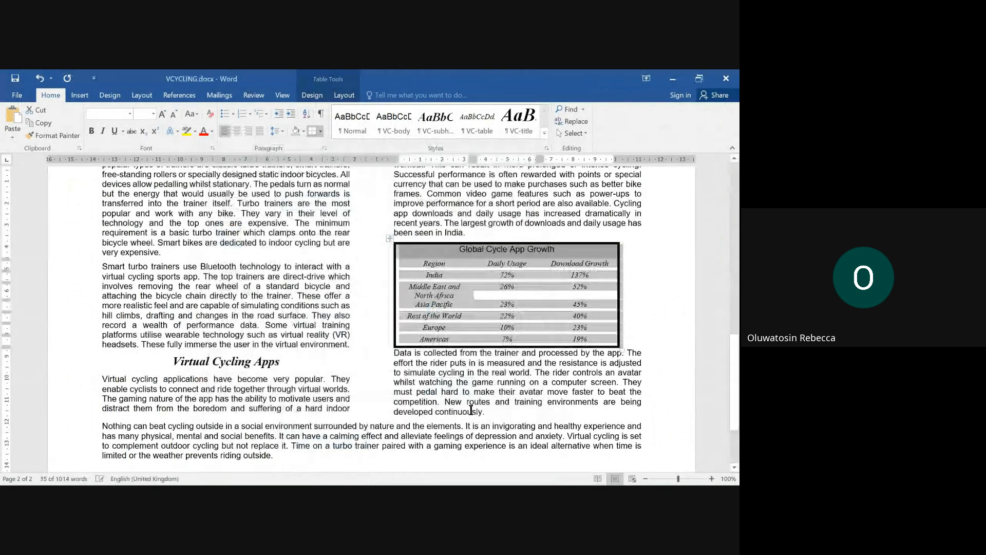
{"action": "left_click", "coordinate": [471, 411]}
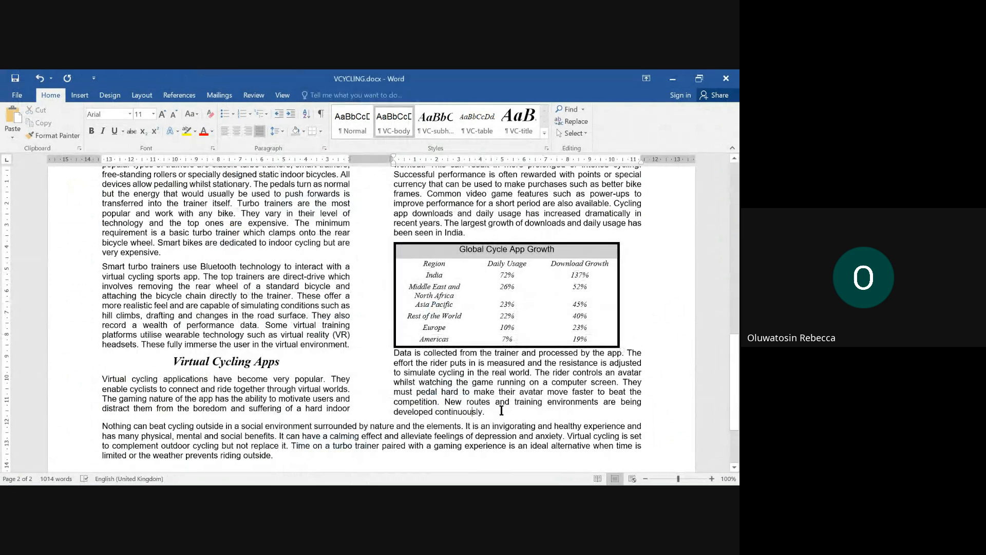
Switch to the question paper in Edge and review the table instructions in steps 10 to 13.
{"action": "mouse_move", "coordinate": [426, 472]}
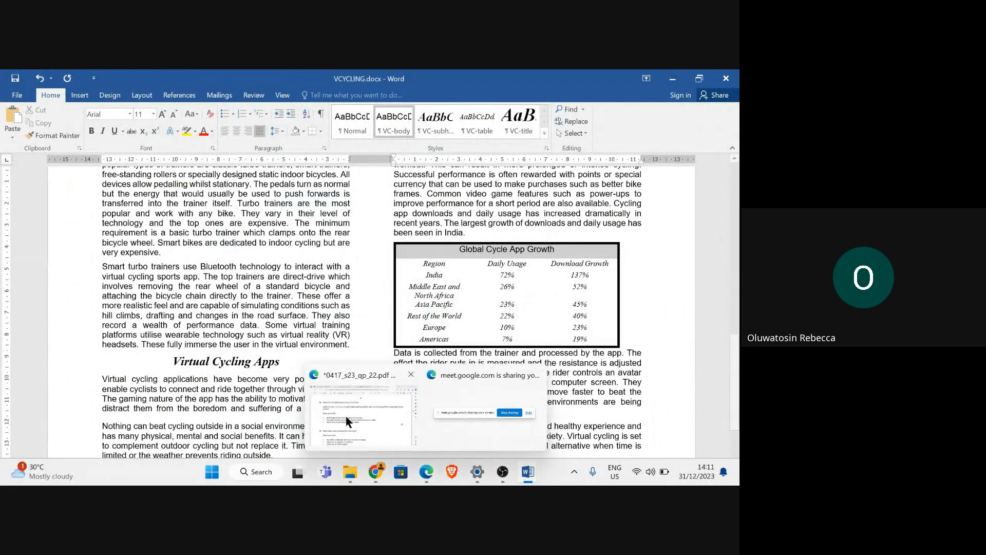
{"action": "left_click", "coordinate": [346, 416]}
{"action": "scroll", "coordinate": [368, 321], "scroll_direction": "up", "scroll_amount": 5}
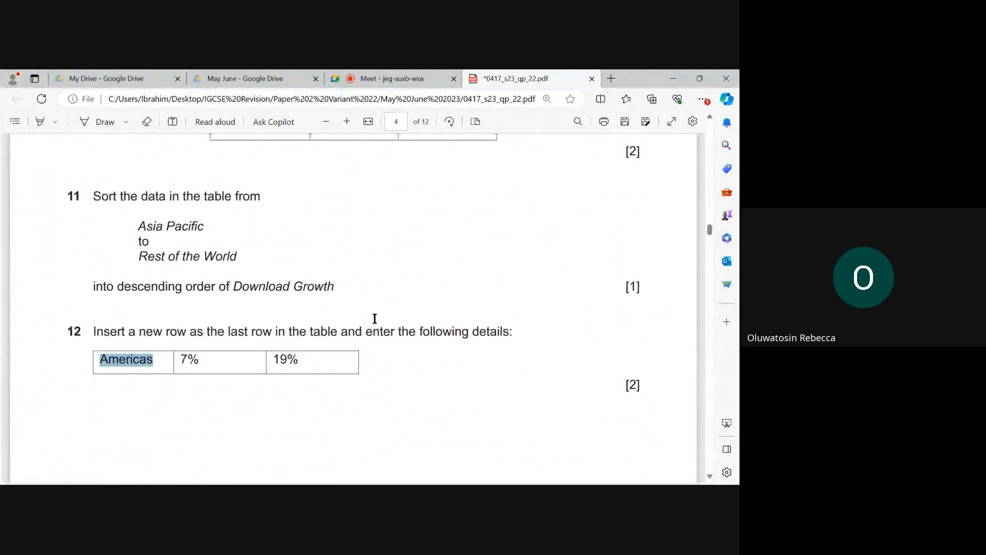
{"action": "scroll", "coordinate": [374, 319], "scroll_direction": "up", "scroll_amount": 5}
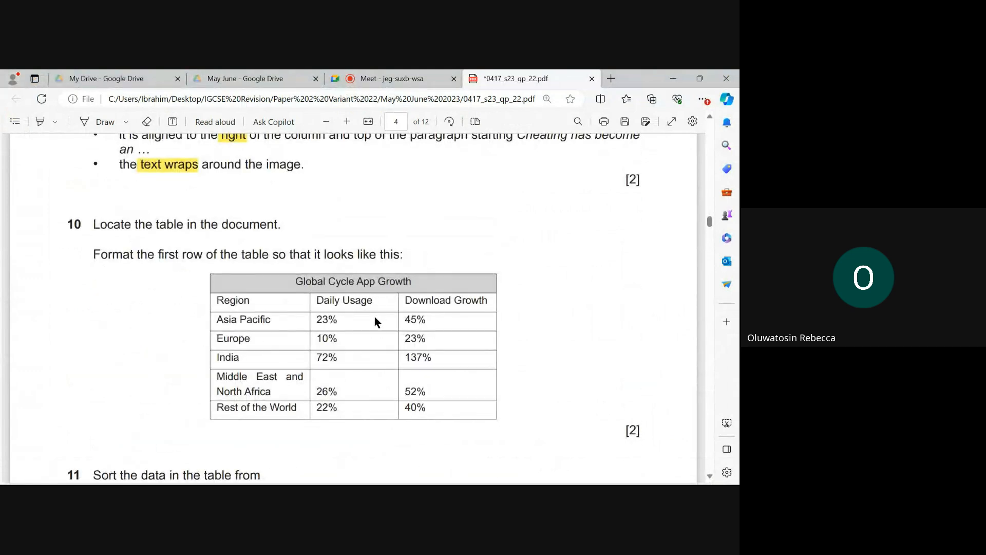
{"action": "scroll", "coordinate": [375, 317], "scroll_direction": "down", "scroll_amount": 5}
{"action": "scroll", "coordinate": [374, 316], "scroll_direction": "up", "scroll_amount": 4}
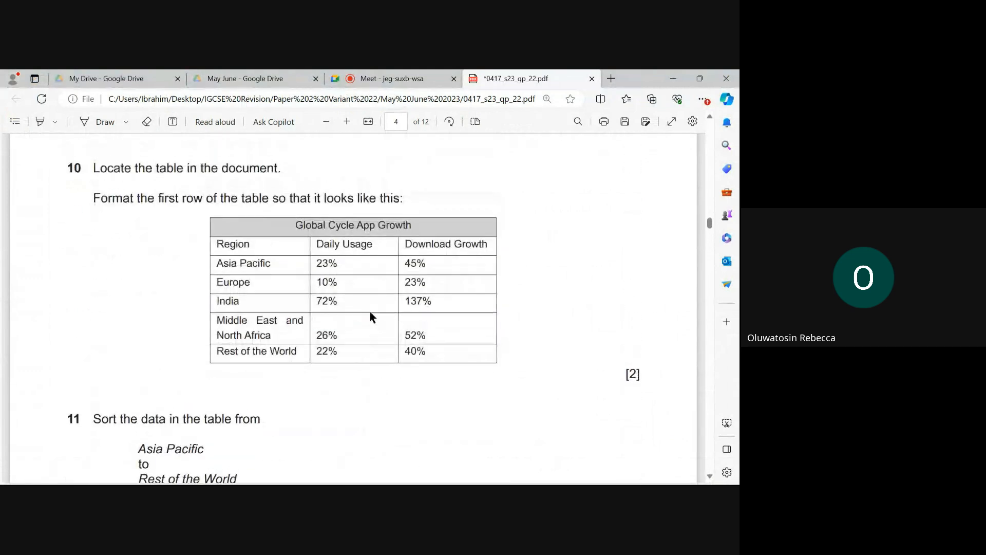
{"action": "scroll", "coordinate": [370, 312], "scroll_direction": "down", "scroll_amount": 10}
{"action": "scroll", "coordinate": [370, 318], "scroll_direction": "down", "scroll_amount": 3}
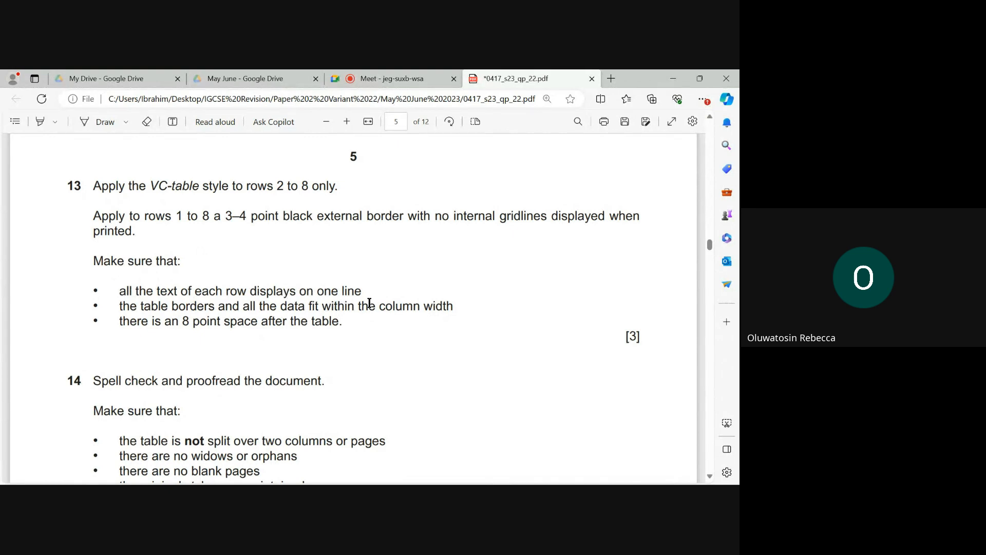
Return to VCYCLING.docx in Word and undo the table's 3 pt Box border.
{"action": "mouse_move", "coordinate": [529, 472]}
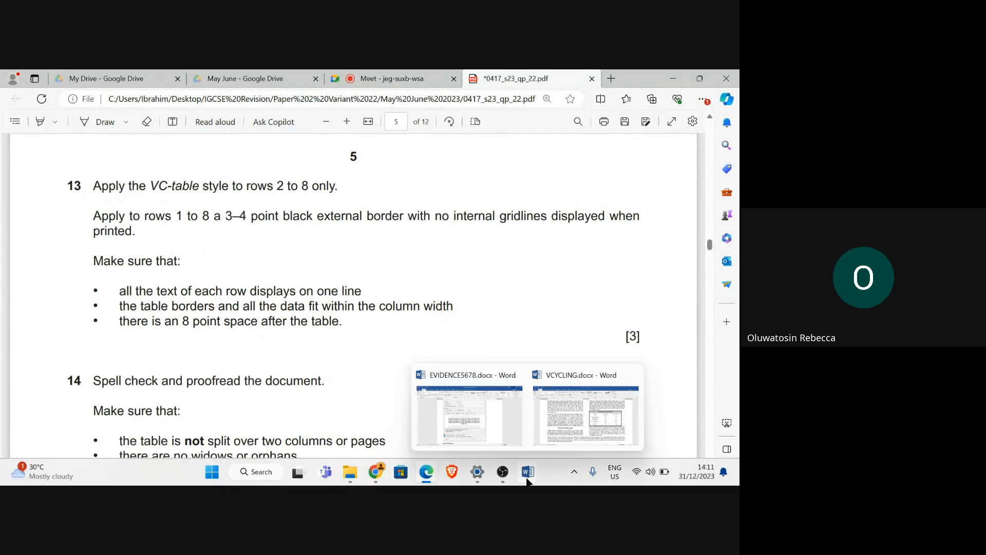
{"action": "mouse_move", "coordinate": [579, 427]}
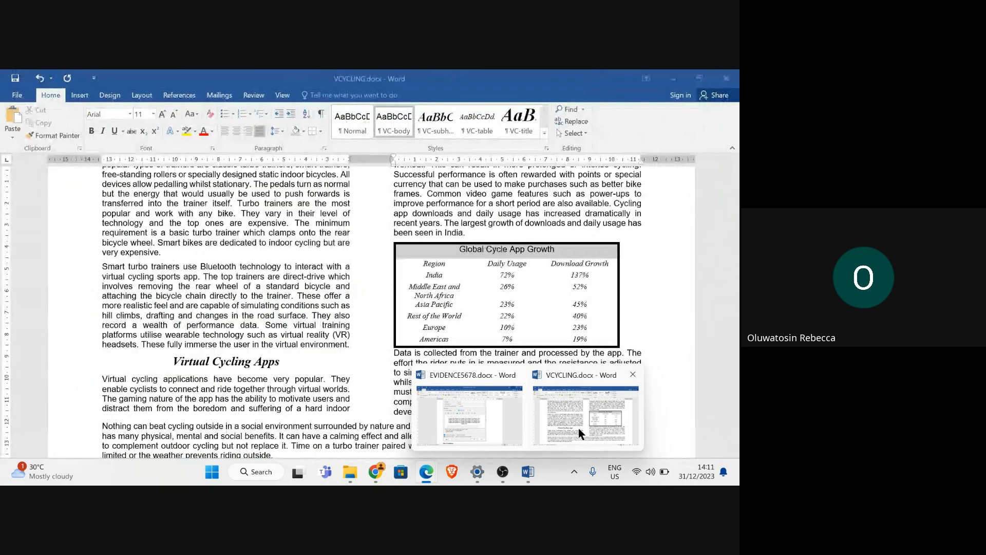
{"action": "left_click", "coordinate": [578, 427]}
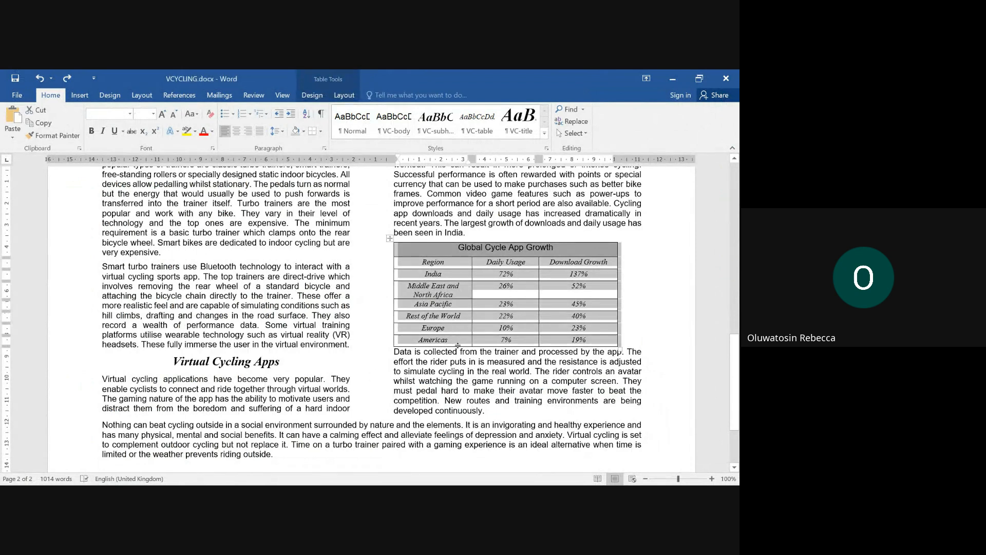
{"action": "left_click", "coordinate": [456, 324]}
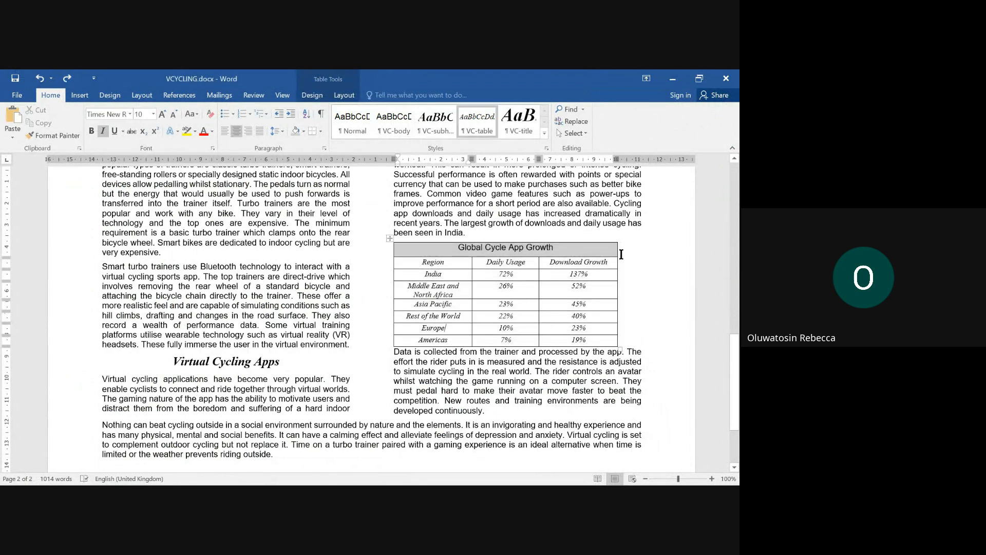
Widen the table within the text column and enlarge the Region column so "Middle East and North Africa" fits on one line.
{"action": "mouse_move", "coordinate": [617, 251]}
{"action": "left_mouse_down"}
{"action": "mouse_move", "coordinate": [648, 254]}
{"action": "mouse_move", "coordinate": [629, 253]}
{"action": "left_mouse_up"}
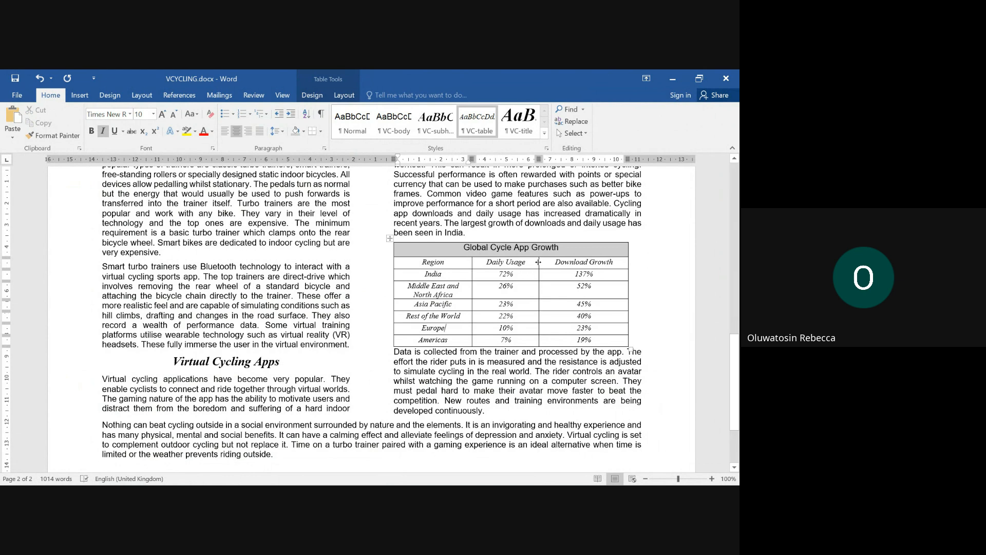
{"action": "left_click_drag", "start_coordinate": [538, 262], "coordinate": [557, 260]}
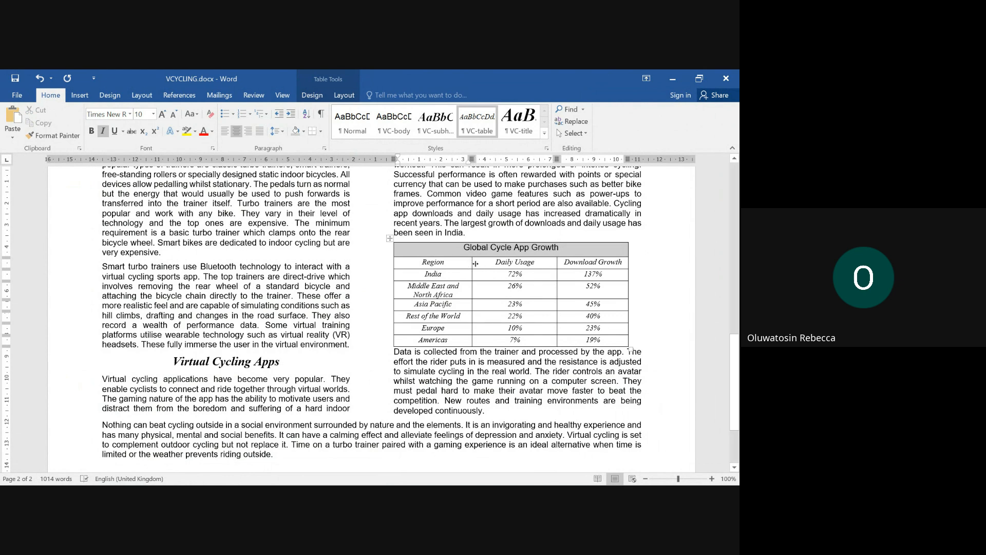
{"action": "left_click_drag", "start_coordinate": [476, 263], "coordinate": [486, 264]}
{"action": "left_click_drag", "start_coordinate": [487, 263], "coordinate": [497, 266]}
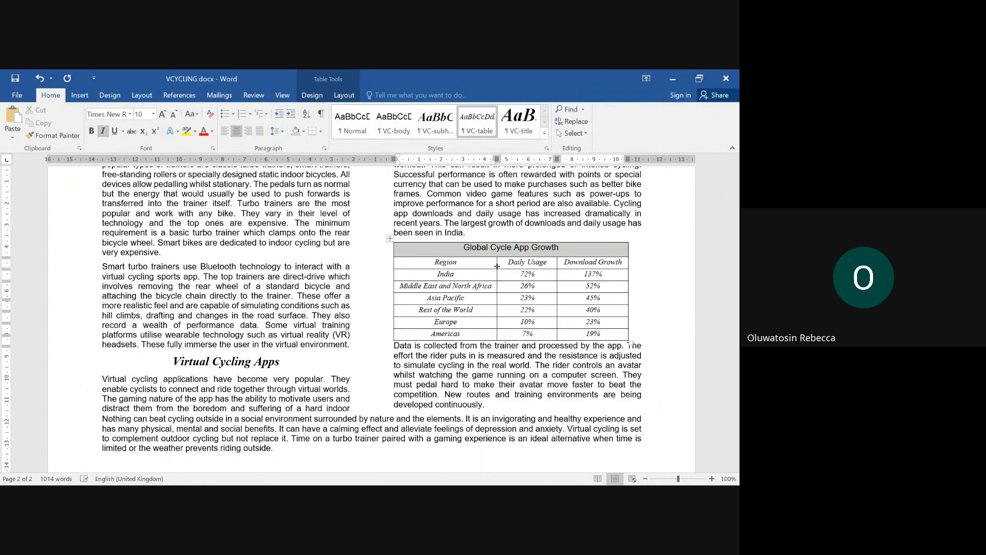
{"action": "left_click", "coordinate": [439, 398]}
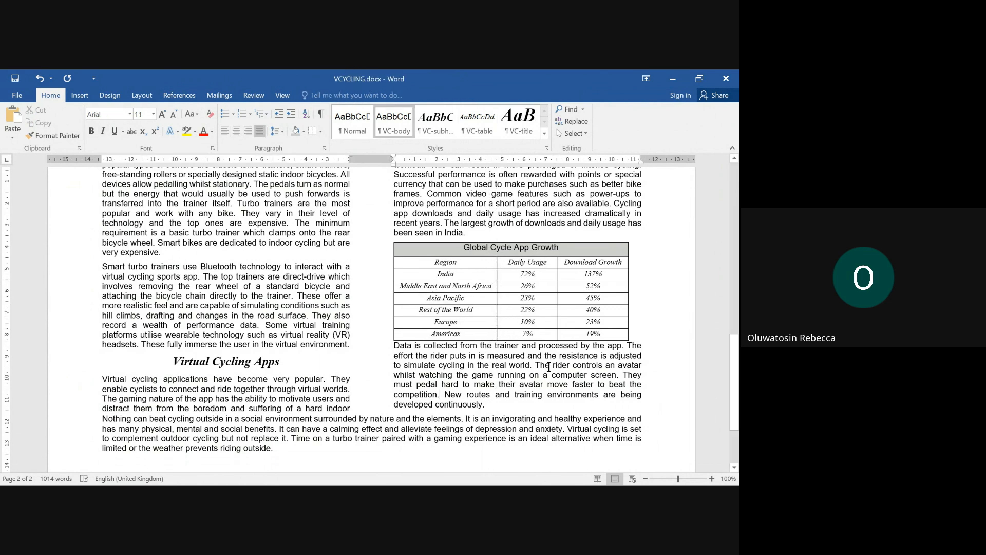
Switch to the question paper in Edge and select step 13's instruction about the external border and internal gridlines to reread it.
{"action": "mouse_move", "coordinate": [535, 468]}
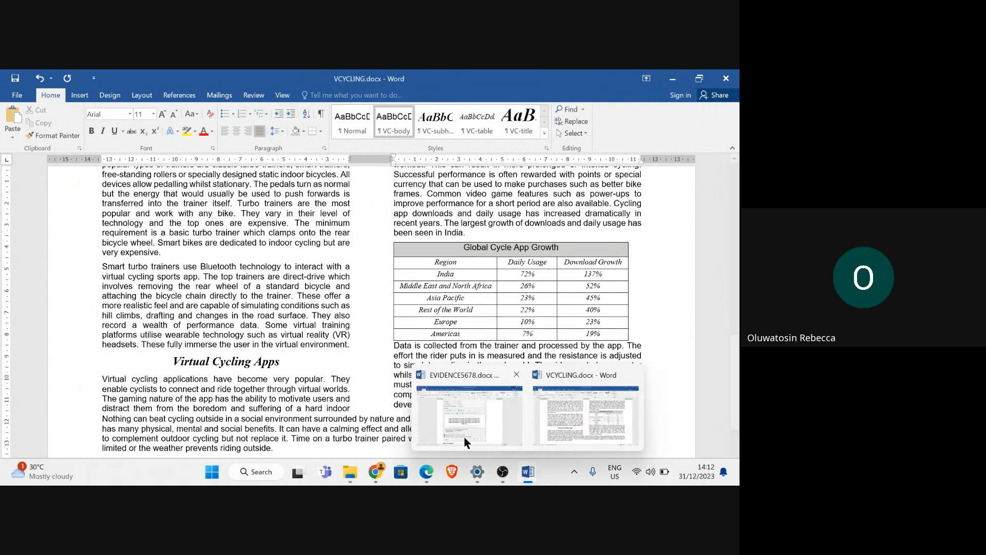
{"action": "mouse_move", "coordinate": [417, 474]}
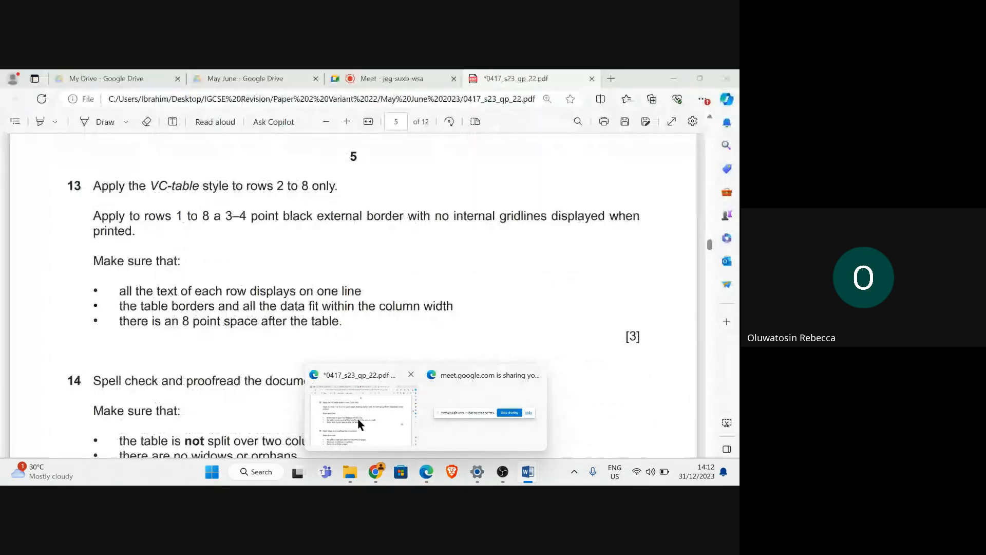
{"action": "left_click", "coordinate": [359, 414]}
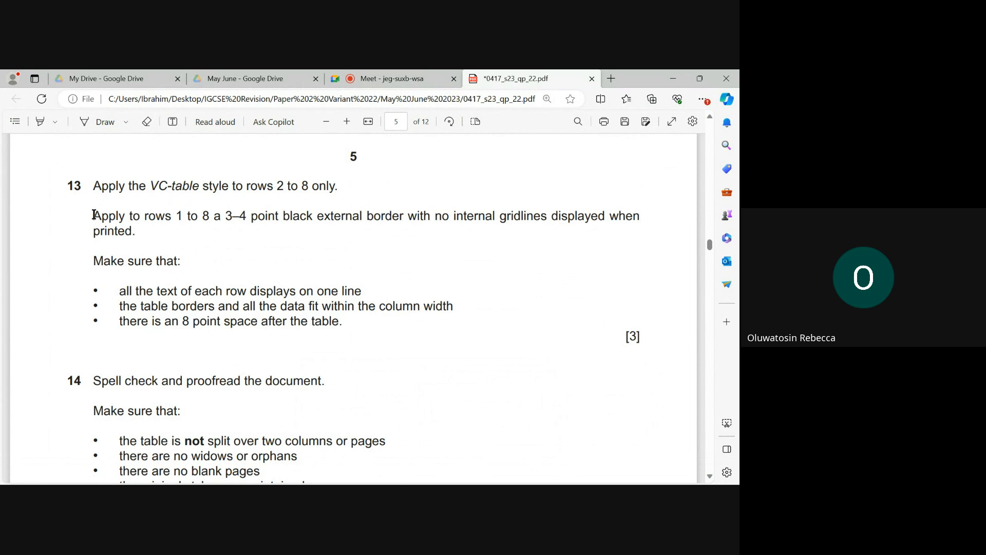
{"action": "left_click_drag", "start_coordinate": [99, 216], "coordinate": [135, 232]}
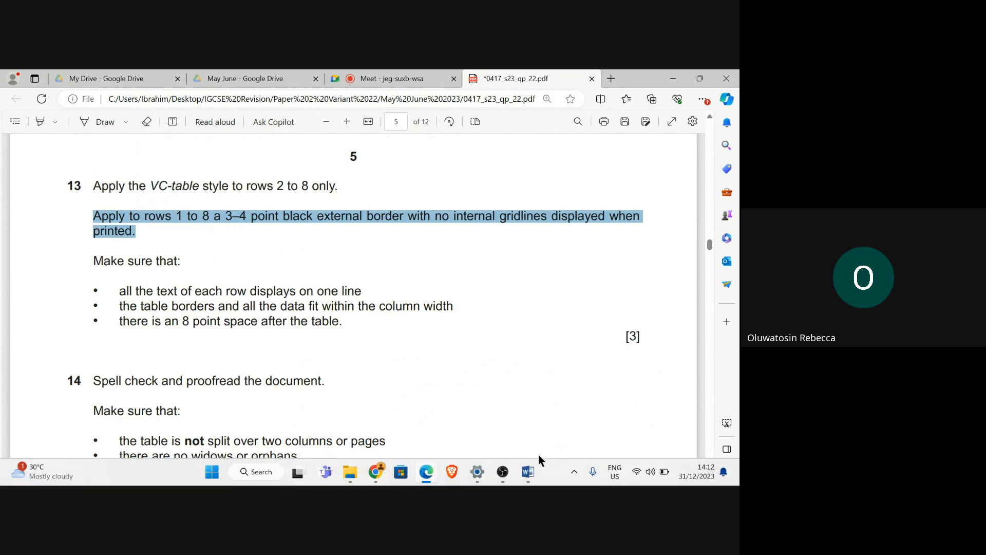
Return to VCYCLING.docx in Word and apply a 3 pt Box border to the whole Global Cycle App Growth table, without internal gridlines.
{"action": "mouse_move", "coordinate": [532, 473]}
{"action": "left_click", "coordinate": [556, 435]}
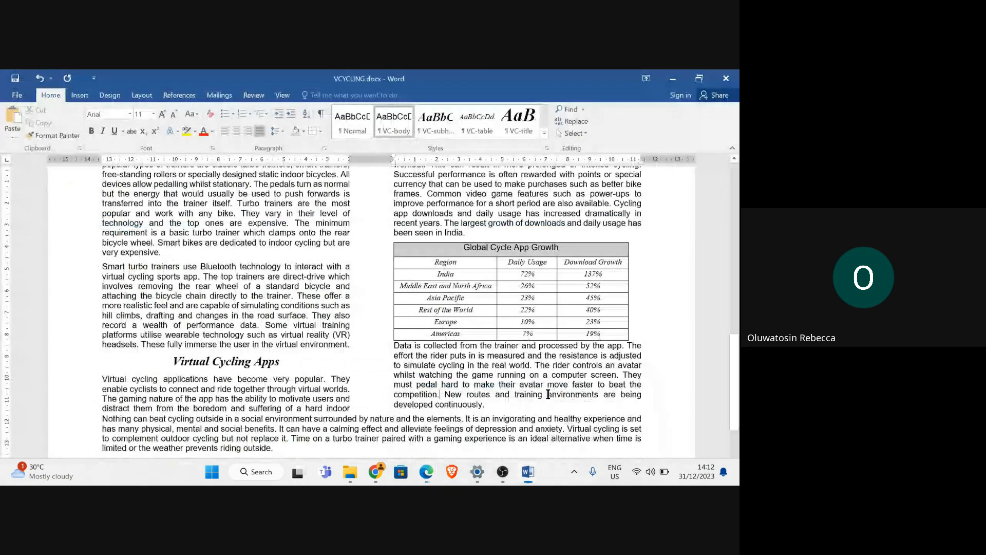
{"action": "left_click", "coordinate": [389, 239]}
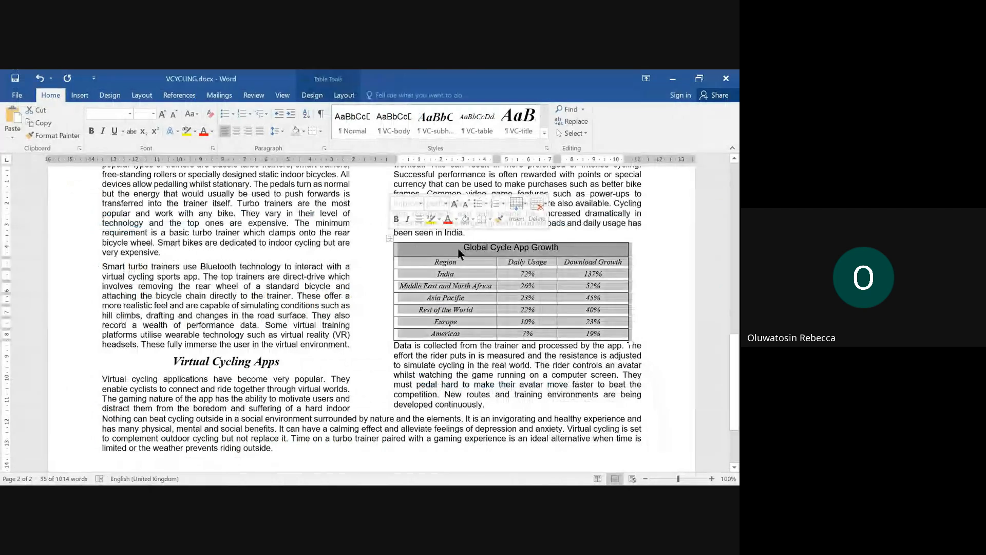
{"action": "left_click", "coordinate": [489, 219]}
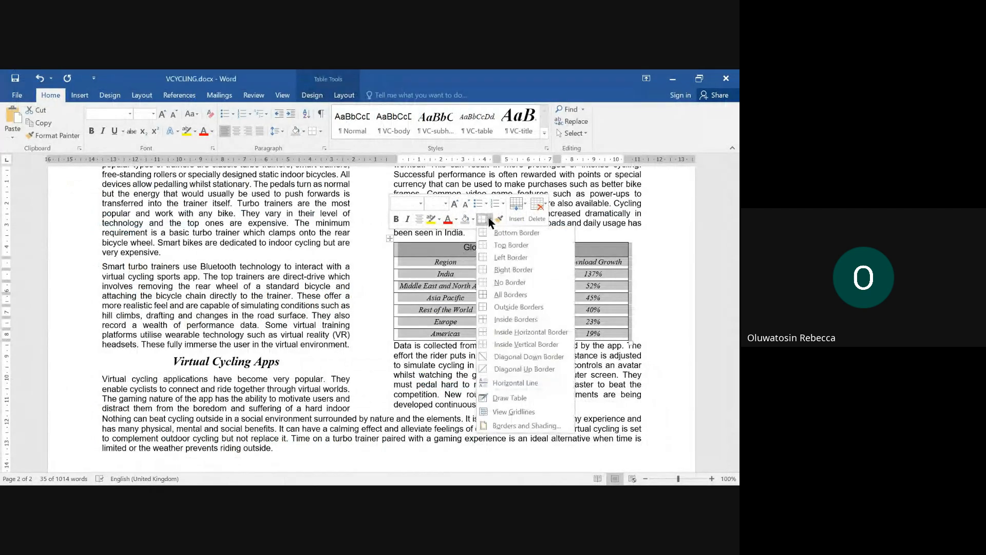
{"action": "left_click", "coordinate": [514, 426]}
{"action": "left_click", "coordinate": [226, 235]}
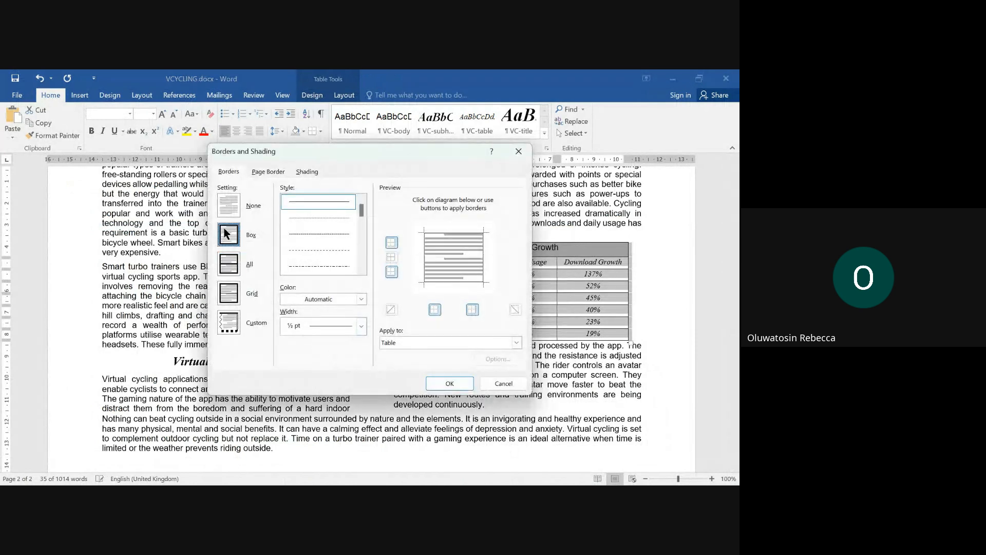
{"action": "left_click", "coordinate": [359, 326]}
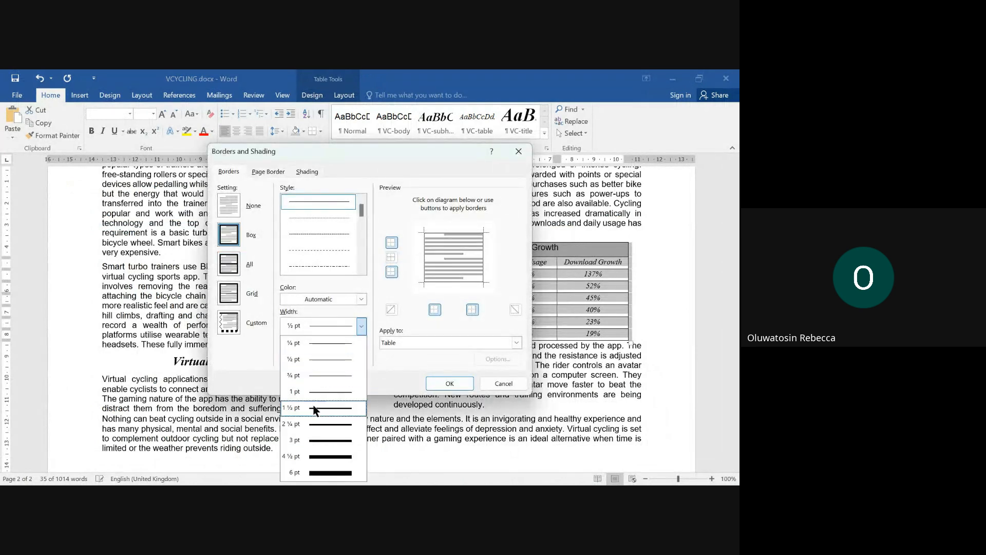
{"action": "left_click", "coordinate": [317, 441]}
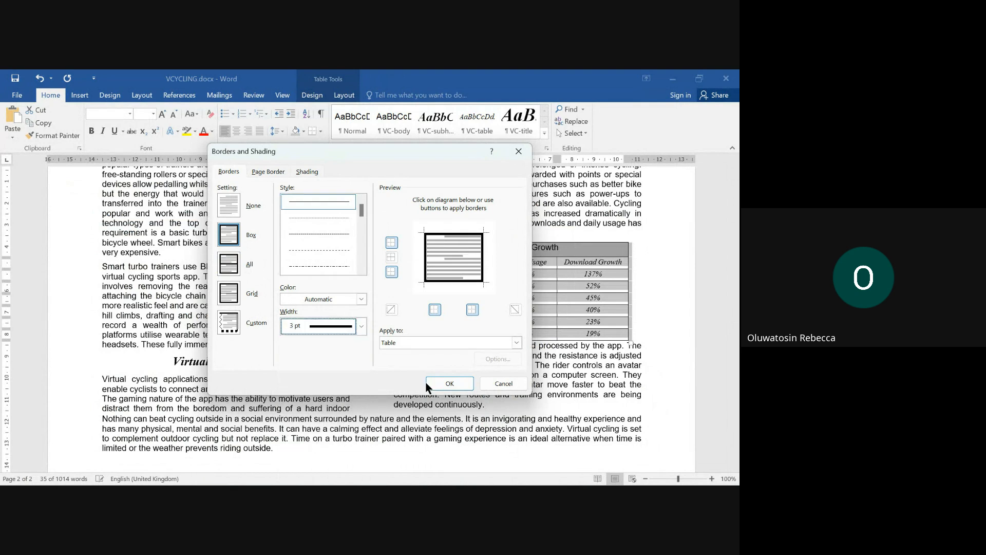
{"action": "left_click", "coordinate": [445, 383]}
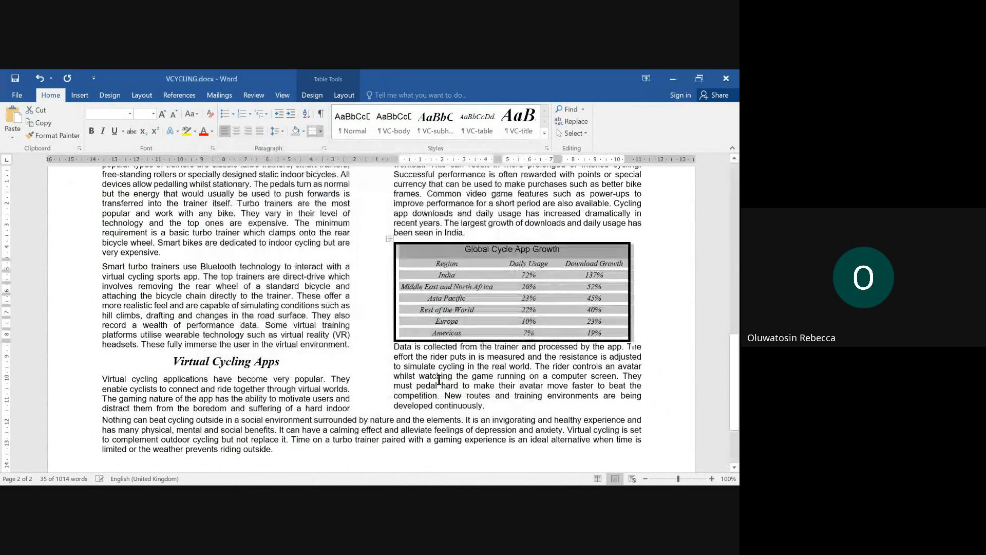
{"action": "left_click", "coordinate": [465, 382]}
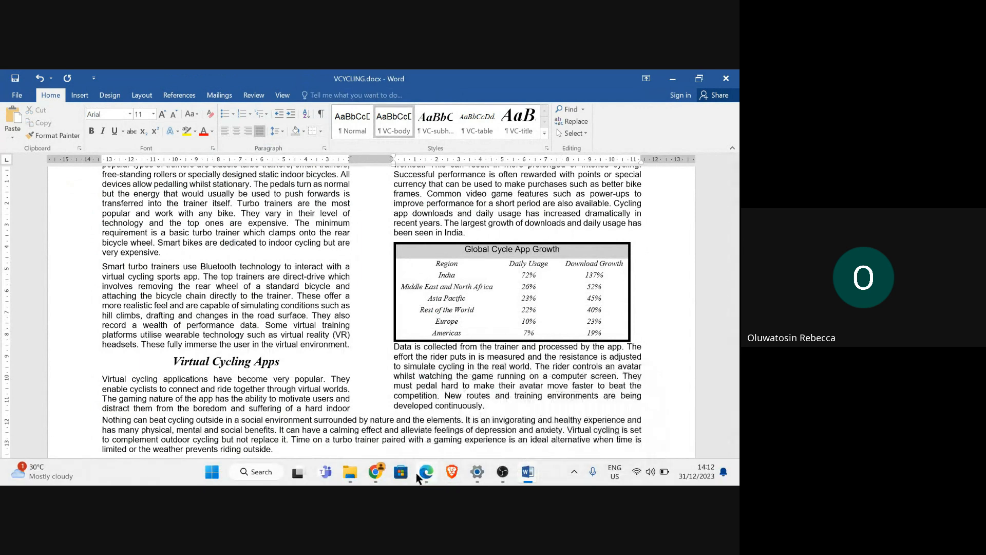
Check step 13's spacing requirement in the Edge question paper, then in VCYCLING.docx set 8 pt spacing before the paragraph following the table.
{"action": "mouse_move", "coordinate": [416, 472]}
{"action": "left_click", "coordinate": [362, 413]}
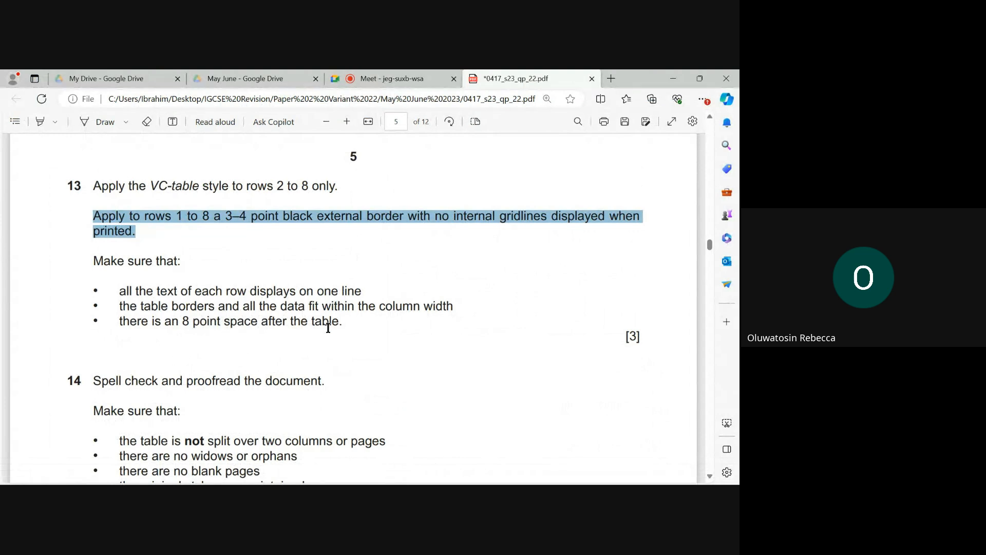
{"action": "mouse_move", "coordinate": [527, 470]}
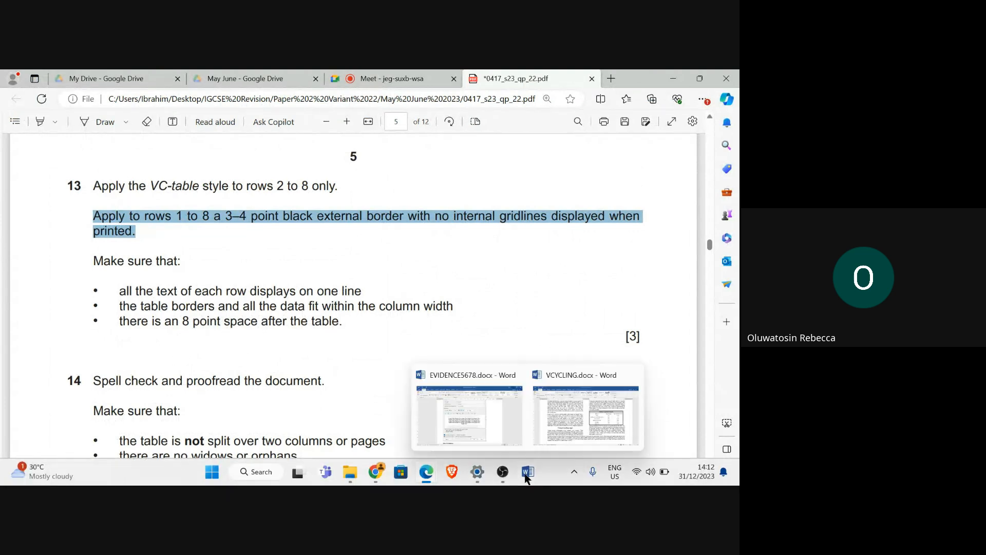
{"action": "left_click", "coordinate": [578, 446]}
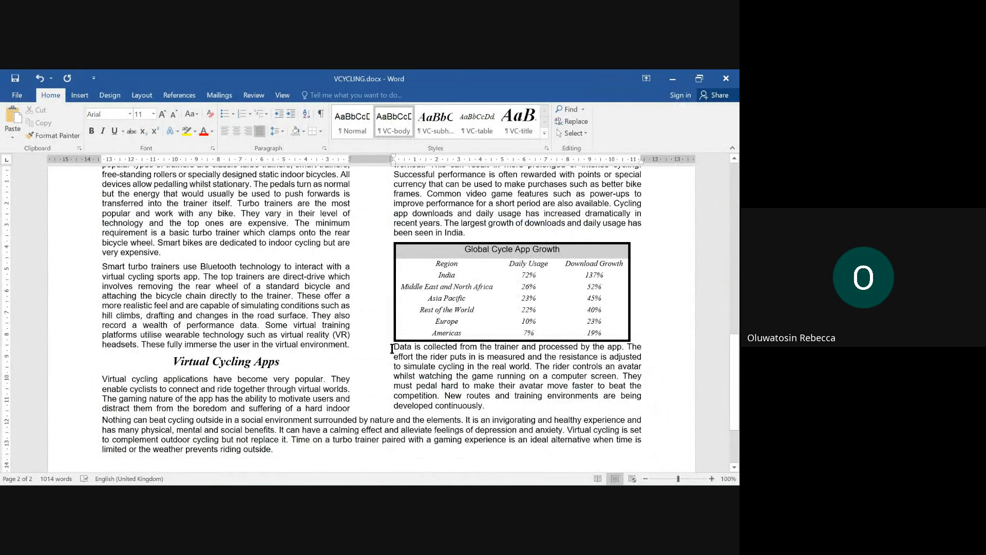
{"action": "right_click", "coordinate": [392, 349]}
{"action": "left_click", "coordinate": [441, 270]}
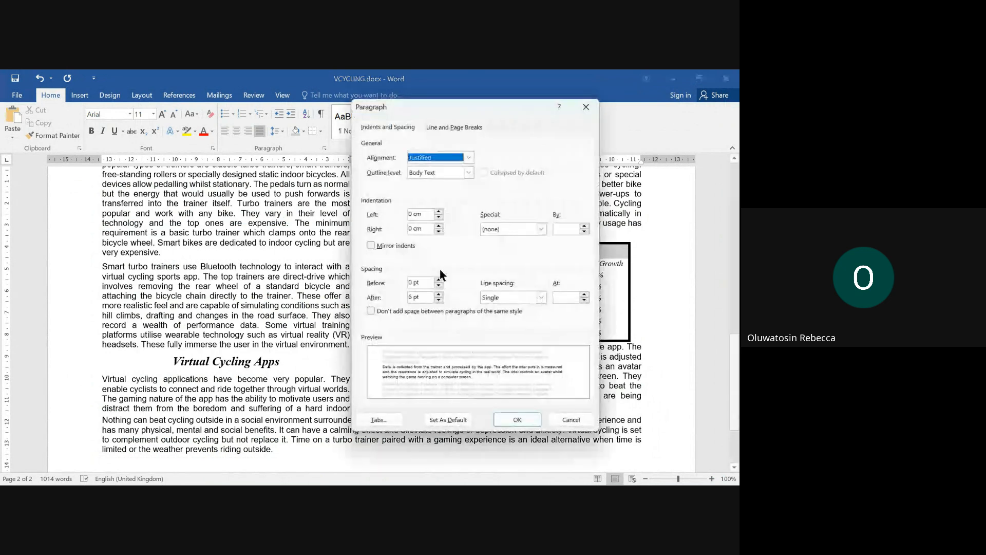
{"action": "left_click", "coordinate": [412, 284]}
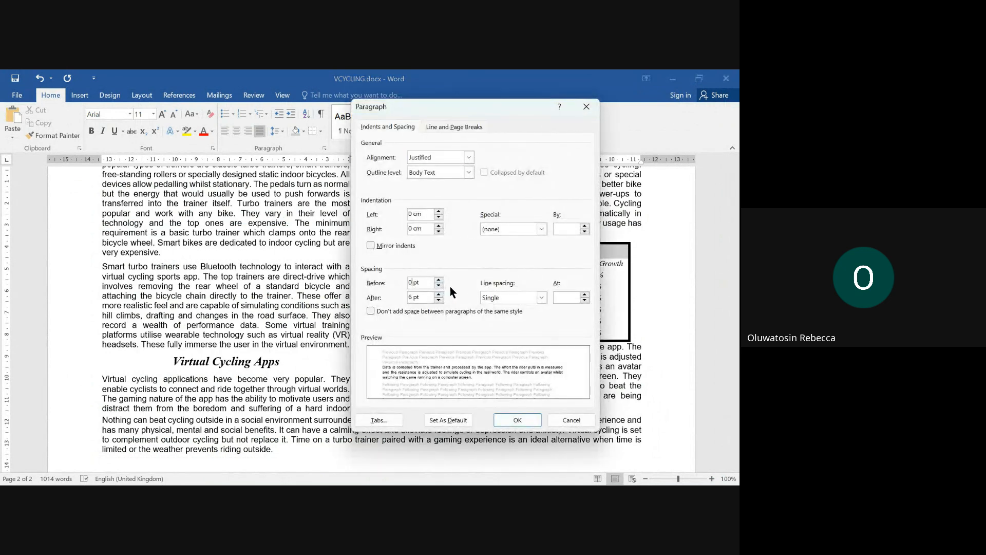
{"action": "key", "text": "BackSpace"}
{"action": "type", "text": "8"}
{"action": "left_click", "coordinate": [516, 419]}
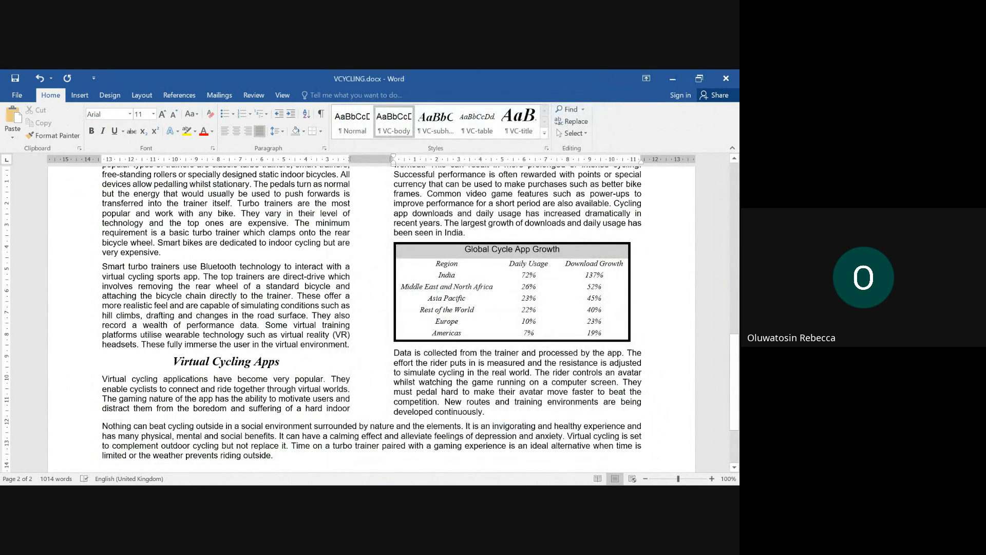
Switch to the question paper in Edge and read step 14's spell check, proofreading, layout and saving instructions.
{"action": "mouse_move", "coordinate": [423, 480]}
{"action": "left_click", "coordinate": [369, 437]}
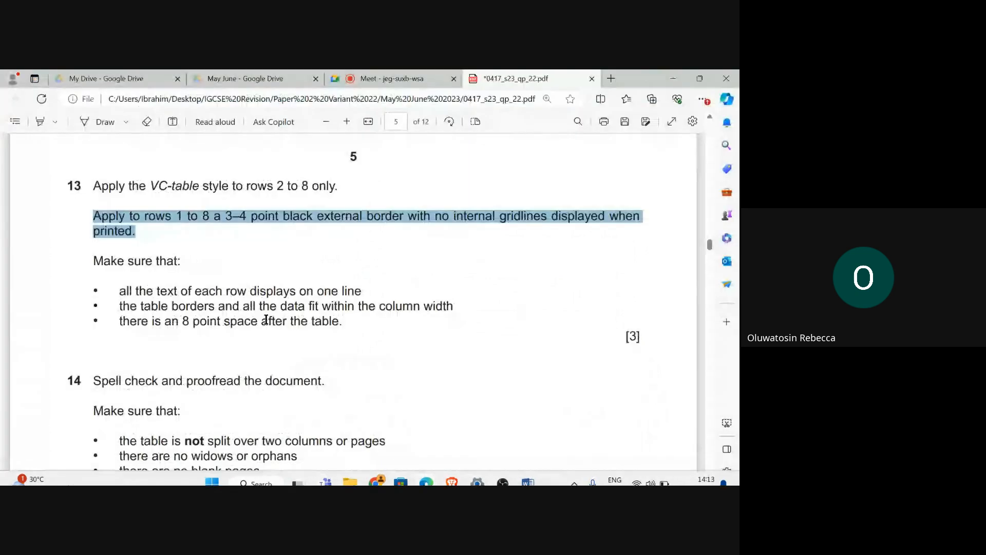
{"action": "scroll", "coordinate": [145, 297], "scroll_direction": "down", "scroll_amount": 3}
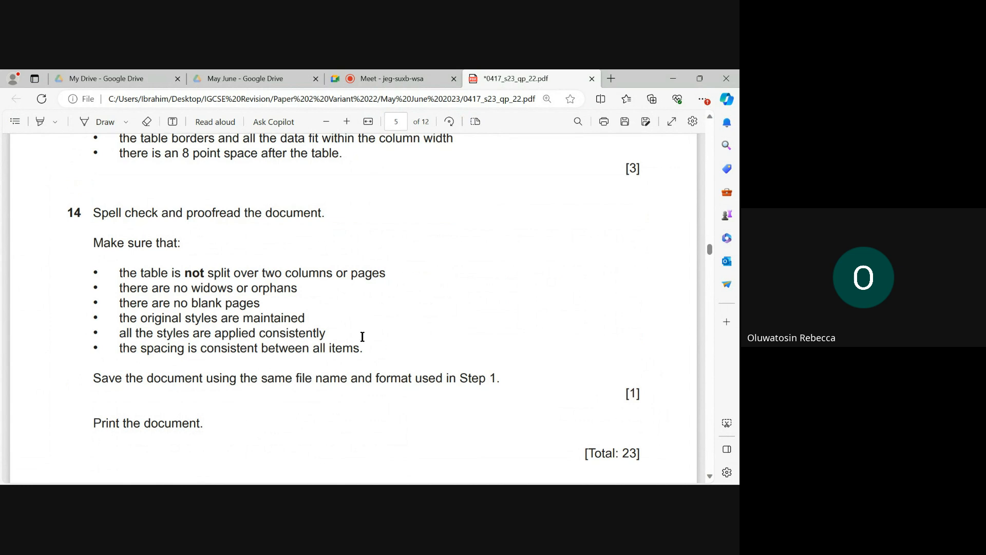
{"action": "scroll", "coordinate": [355, 341], "scroll_direction": "down", "scroll_amount": 1}
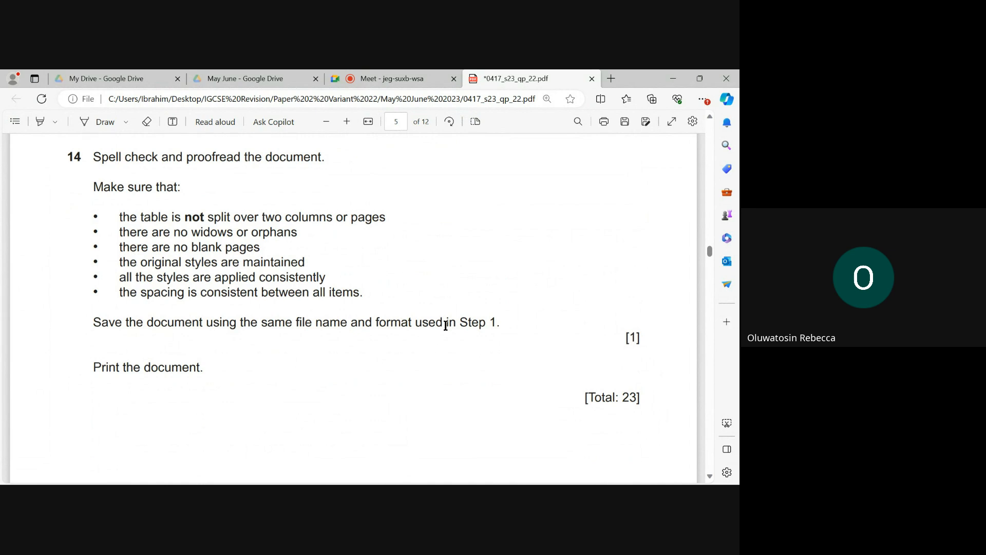
Return to VCYCLING.docx in Word and proofread both pages for split tables, widows, orphans, blank pages, and consistent styles and spacing.
{"action": "mouse_move", "coordinate": [528, 471]}
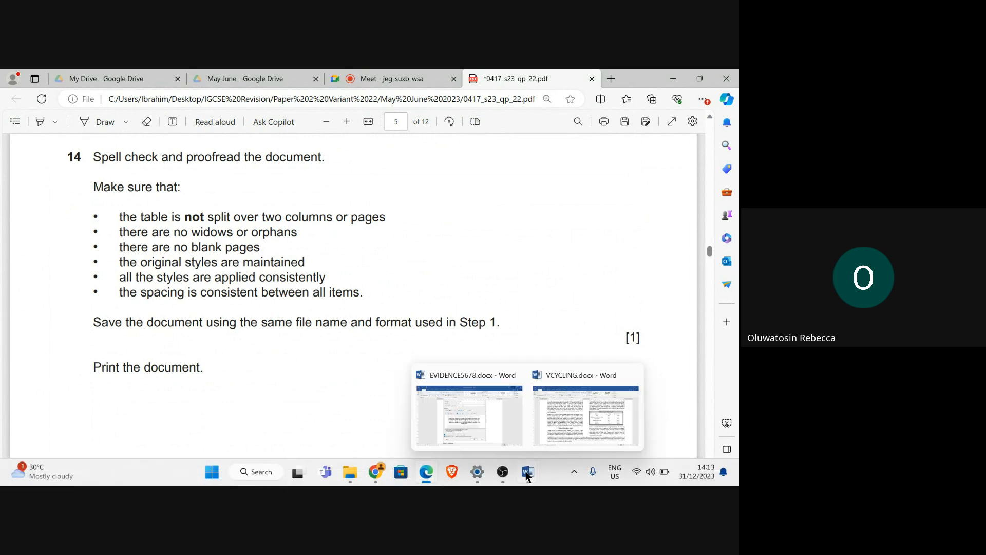
{"action": "left_click", "coordinate": [576, 422]}
{"action": "scroll", "coordinate": [202, 292], "scroll_direction": "up", "scroll_amount": 10}
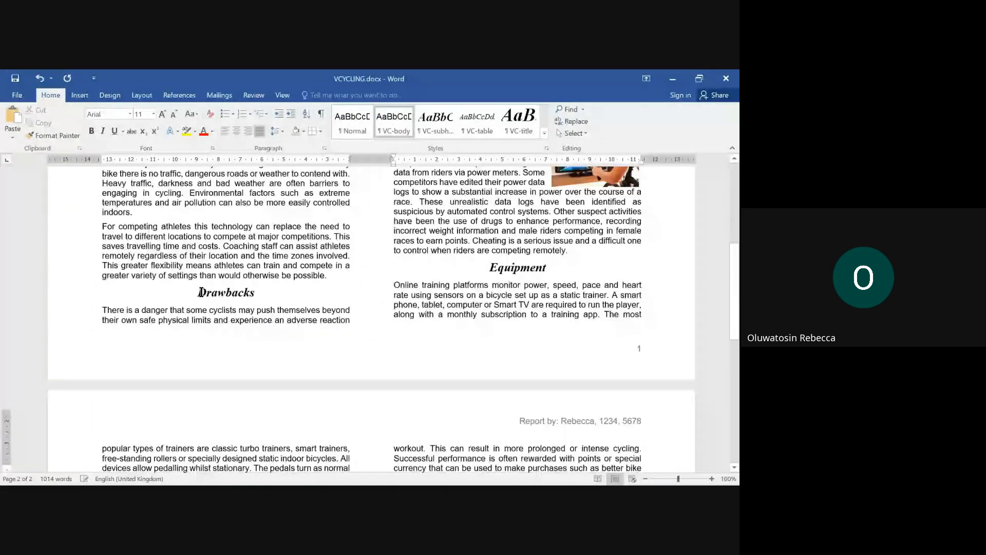
{"action": "scroll", "coordinate": [201, 292], "scroll_direction": "up", "scroll_amount": 8}
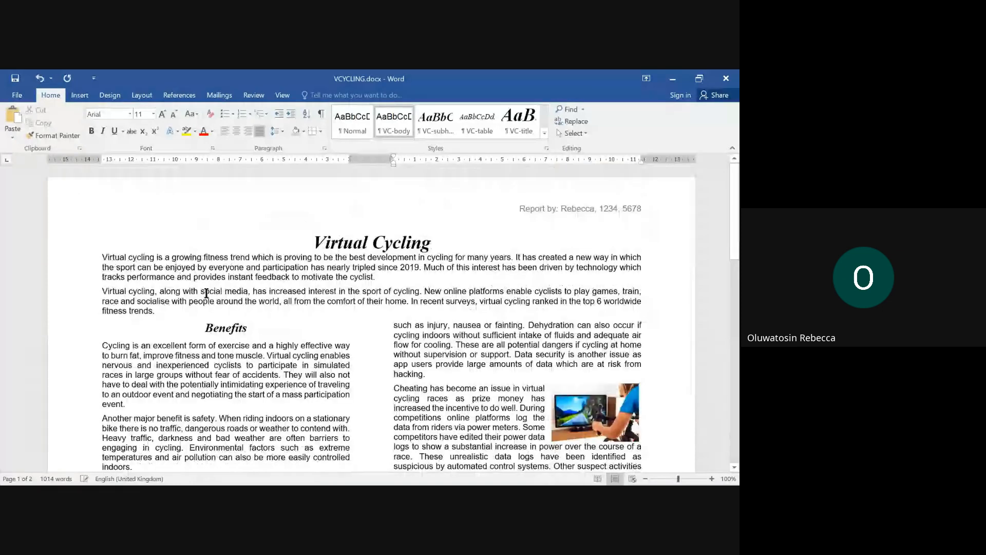
{"action": "scroll", "coordinate": [221, 313], "scroll_direction": "down", "scroll_amount": 2}
{"action": "scroll", "coordinate": [221, 313], "scroll_direction": "down", "scroll_amount": 8}
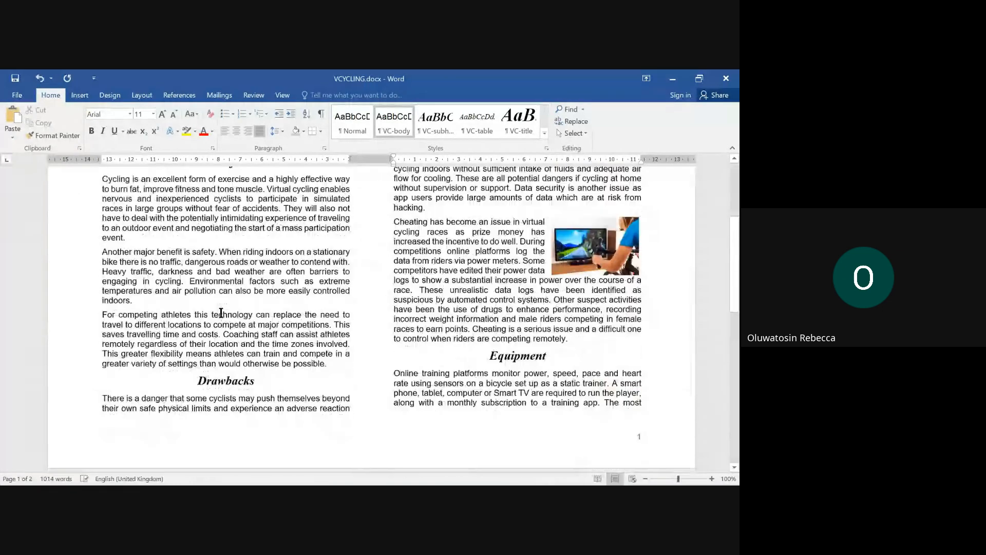
{"action": "scroll", "coordinate": [221, 313], "scroll_direction": "down", "scroll_amount": 5}
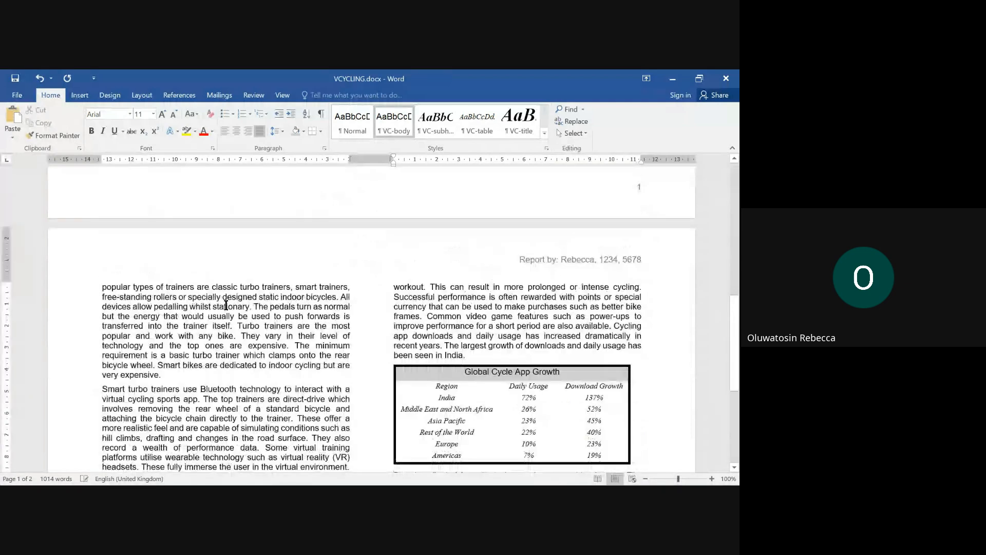
{"action": "scroll", "coordinate": [226, 305], "scroll_direction": "down", "scroll_amount": 8}
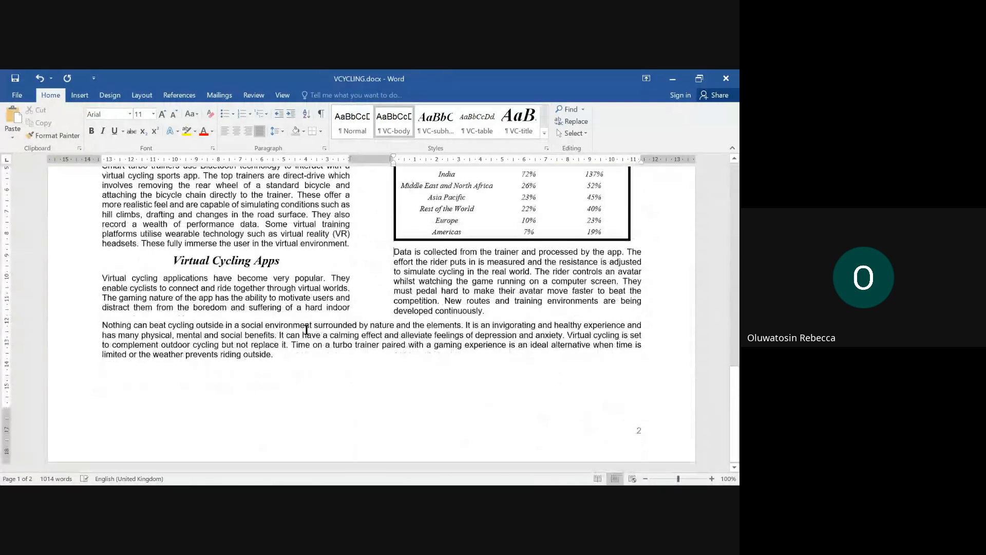
{"action": "scroll", "coordinate": [317, 327], "scroll_direction": "up", "scroll_amount": 1}
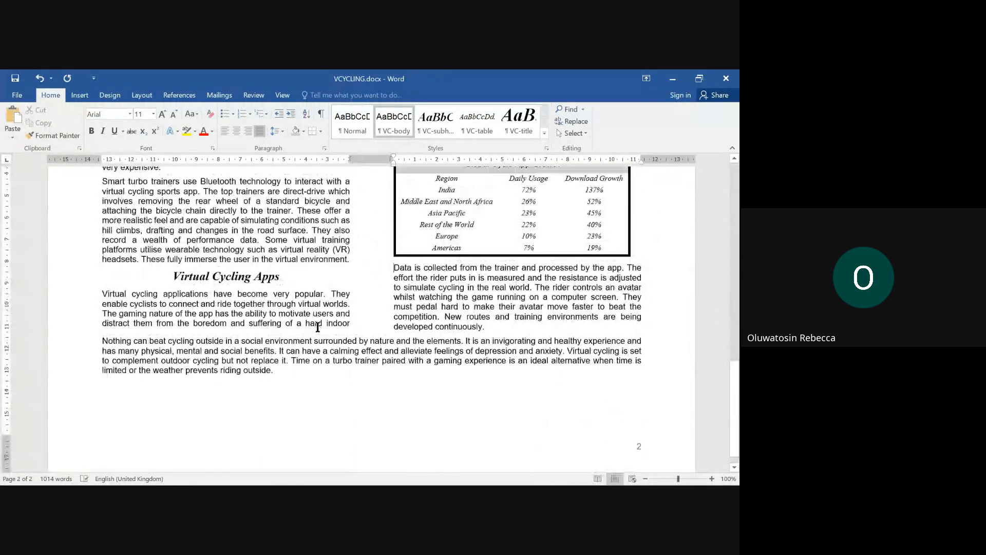
{"action": "scroll", "coordinate": [359, 341], "scroll_direction": "up", "scroll_amount": 19}
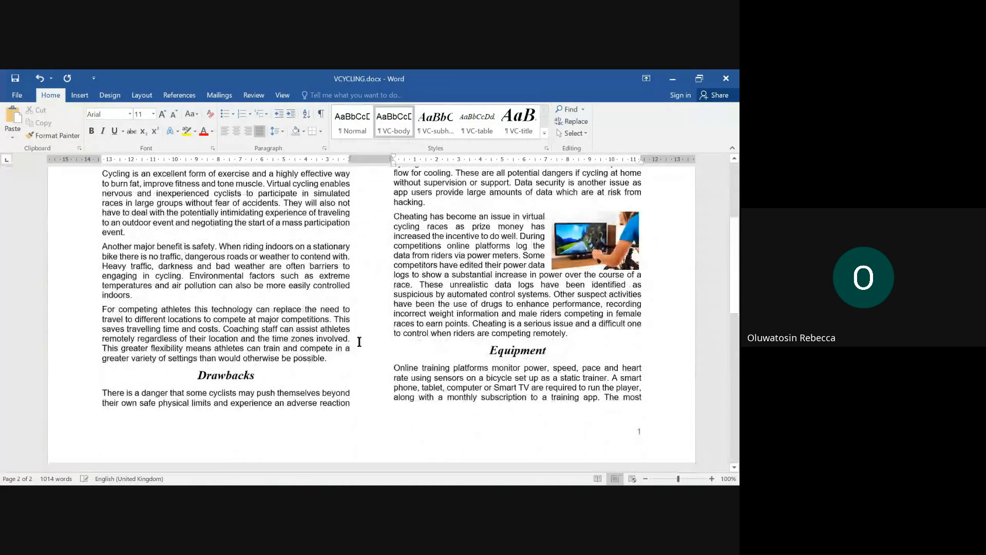
{"action": "scroll", "coordinate": [258, 333], "scroll_direction": "up", "scroll_amount": 6}
{"action": "scroll", "coordinate": [258, 334], "scroll_direction": "down", "scroll_amount": 10}
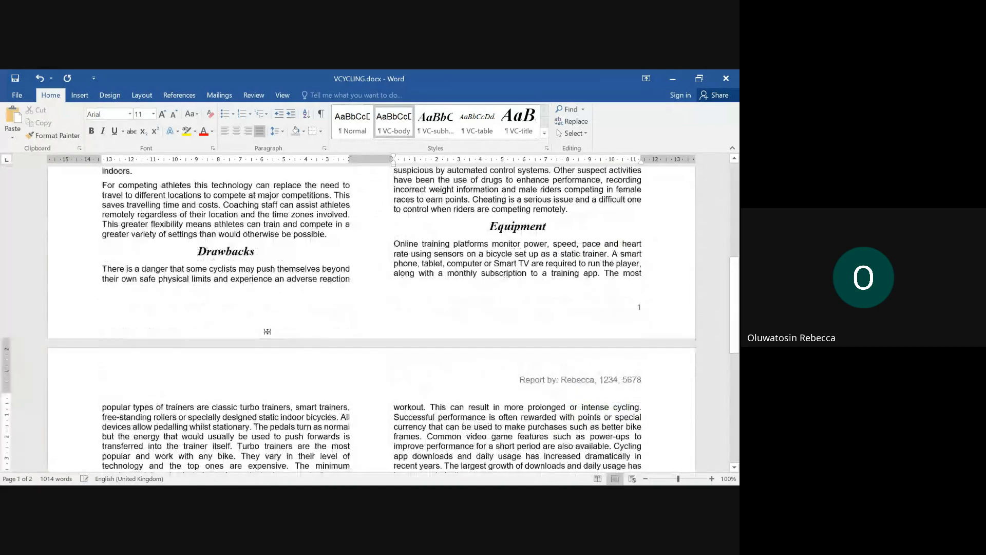
{"action": "scroll", "coordinate": [268, 331], "scroll_direction": "up", "scroll_amount": 10}
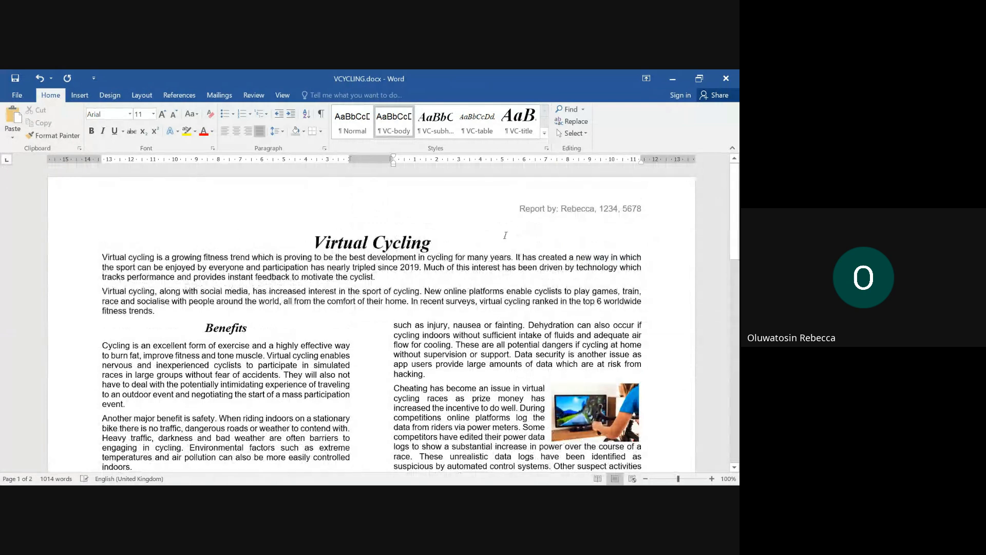
Run the spelling and grammar check on the document and look over its pages again.
{"action": "left_click", "coordinate": [255, 96]}
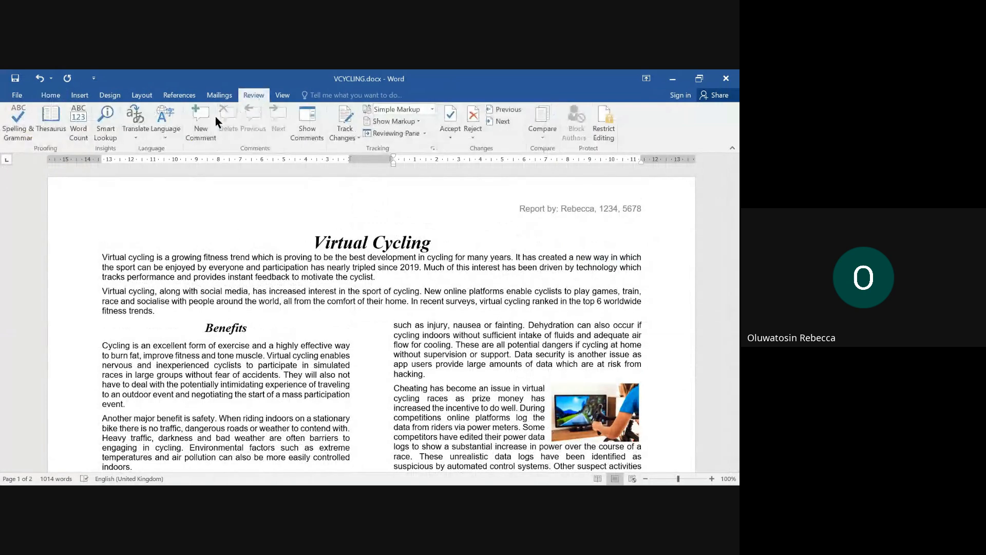
{"action": "left_click", "coordinate": [21, 133]}
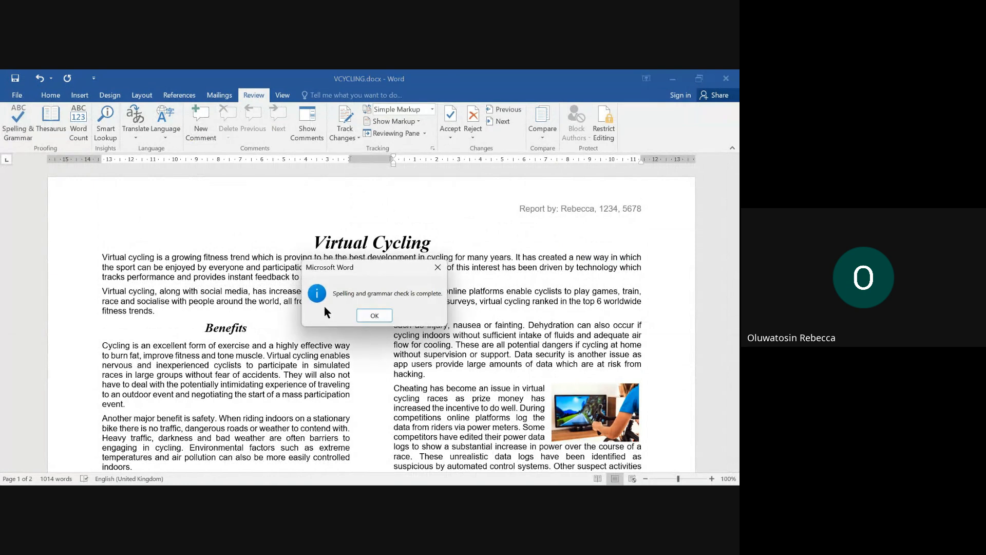
{"action": "left_click", "coordinate": [380, 316]}
{"action": "scroll", "coordinate": [388, 318], "scroll_direction": "down", "scroll_amount": 3}
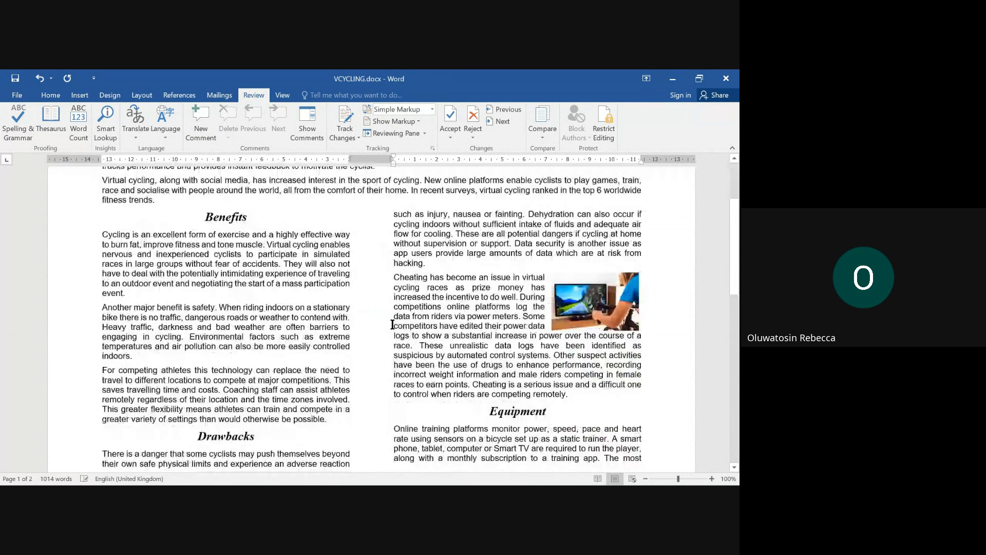
{"action": "scroll", "coordinate": [393, 325], "scroll_direction": "down", "scroll_amount": 4}
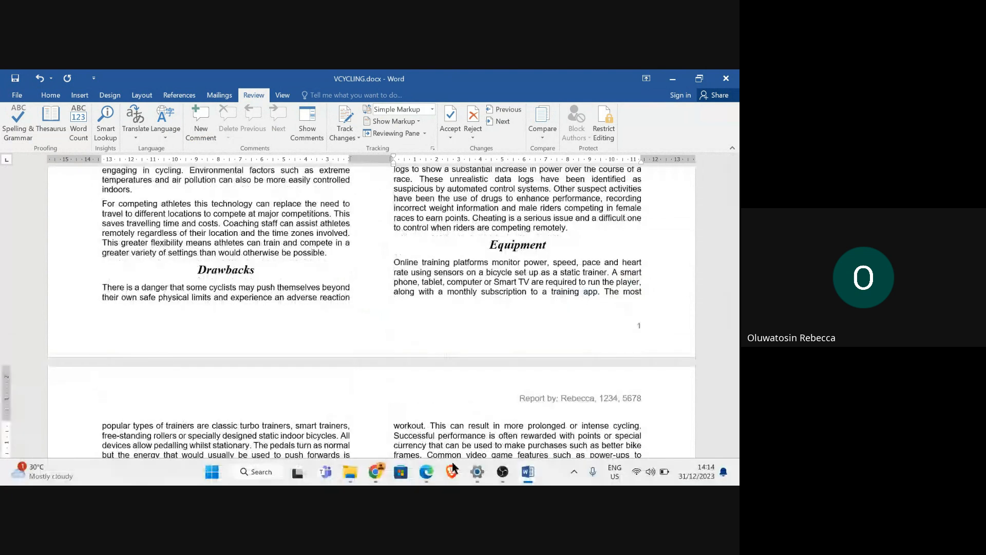
Switch to the question paper in Edge and look over the instructions between step 13 and the start of Task 3 – Database.
{"action": "mouse_move", "coordinate": [452, 468]}
{"action": "left_click", "coordinate": [359, 421]}
{"action": "scroll", "coordinate": [335, 322], "scroll_direction": "down", "scroll_amount": 5}
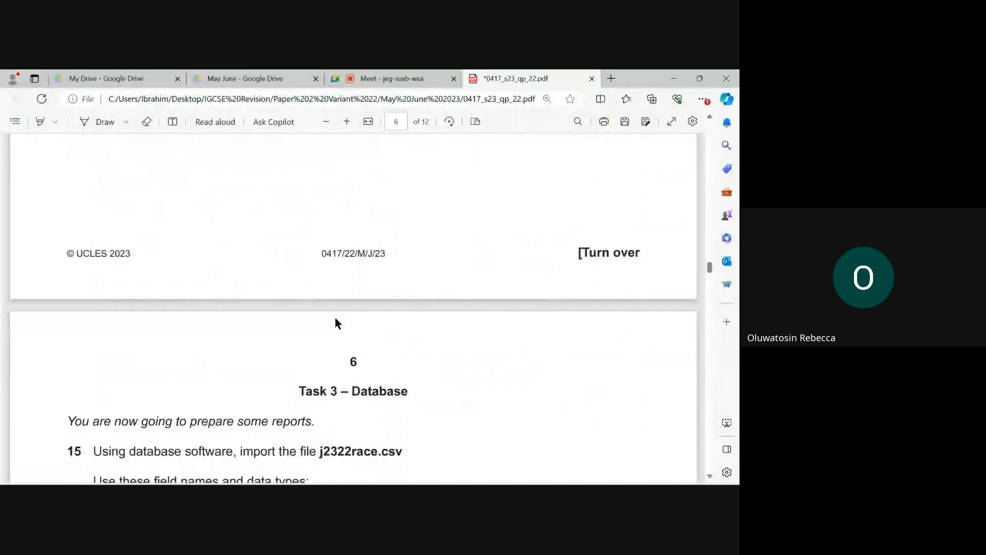
{"action": "scroll", "coordinate": [335, 323], "scroll_direction": "up", "scroll_amount": 15}
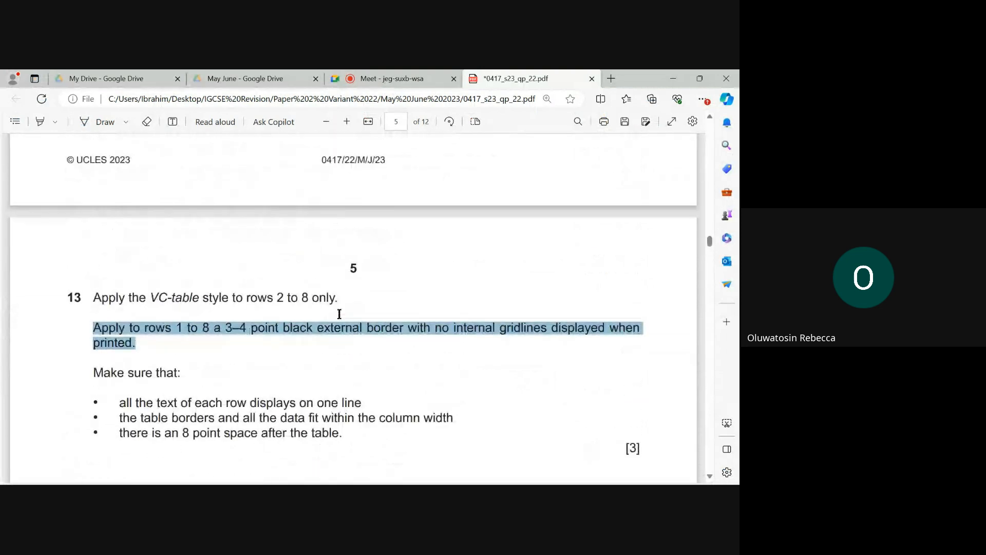